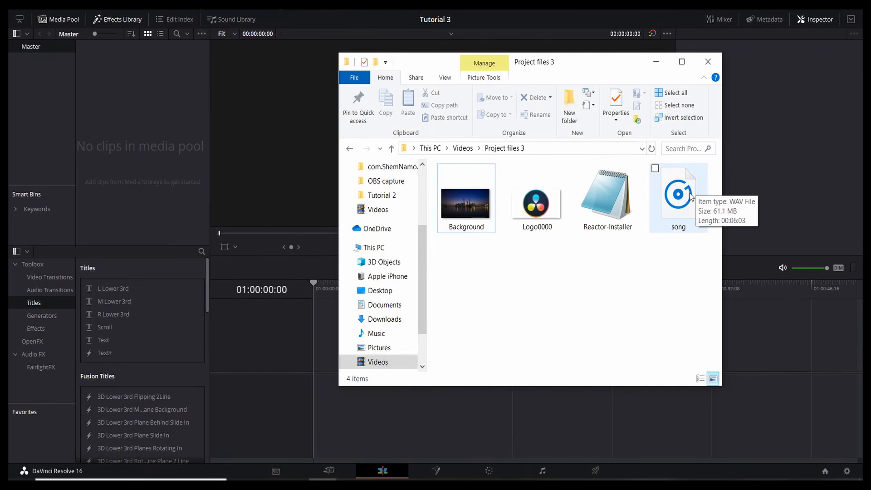
# Step: Add song.wav from Project files 3 to the Resolve media pool and minimize the folder window
pyautogui.moveTo(698, 191); pyautogui.dragTo(143, 143)
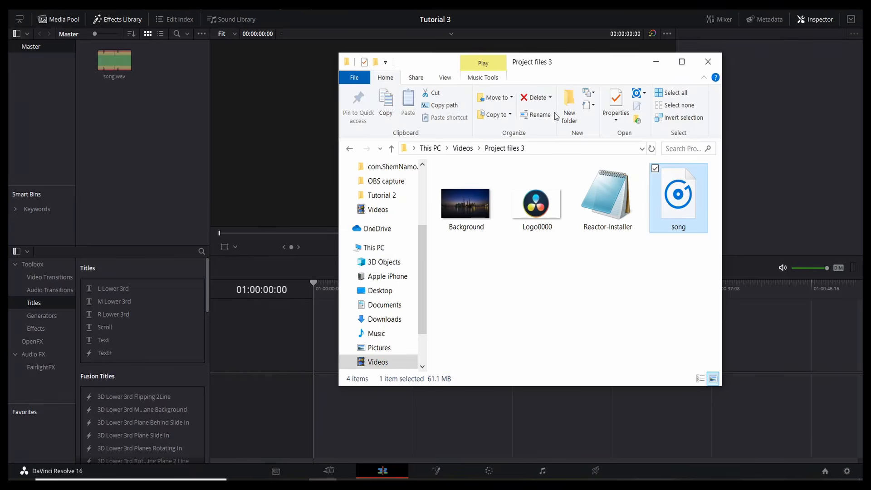
pyautogui.click(656, 66)
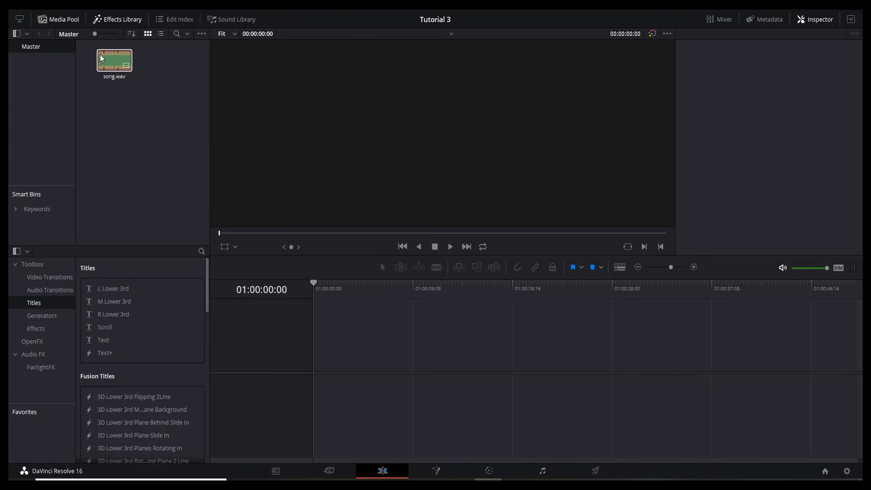
# Step: Put song.wav on a new timeline and park the playhead at its end, 01:06:03:18
pyautogui.moveTo(105, 56); pyautogui.dragTo(314, 369)
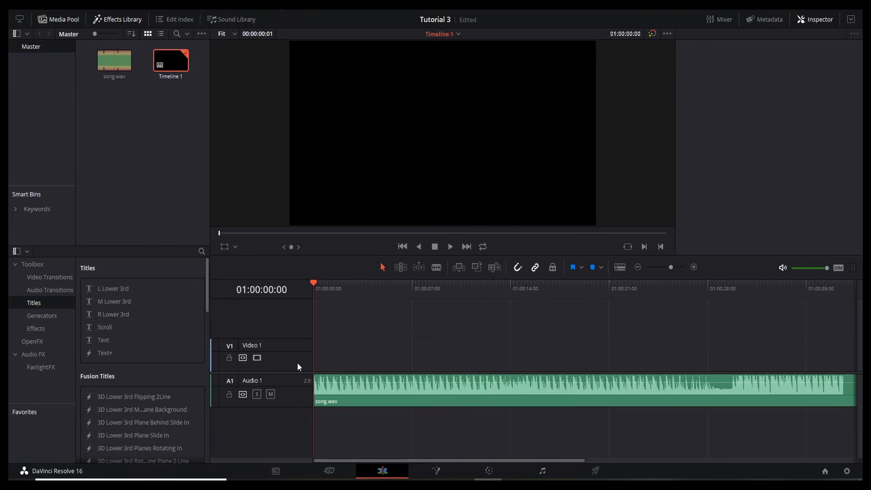
pyautogui.click(343, 393)
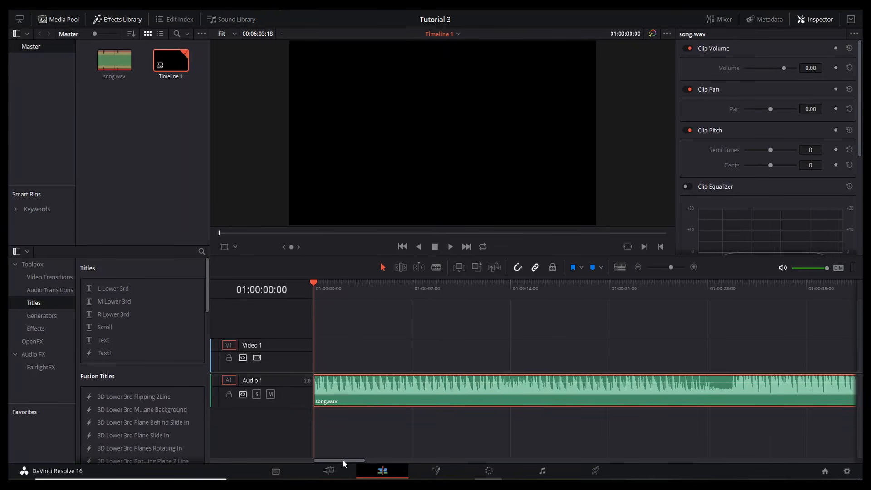
pyautogui.moveTo(342, 459); pyautogui.dragTo(809, 439)
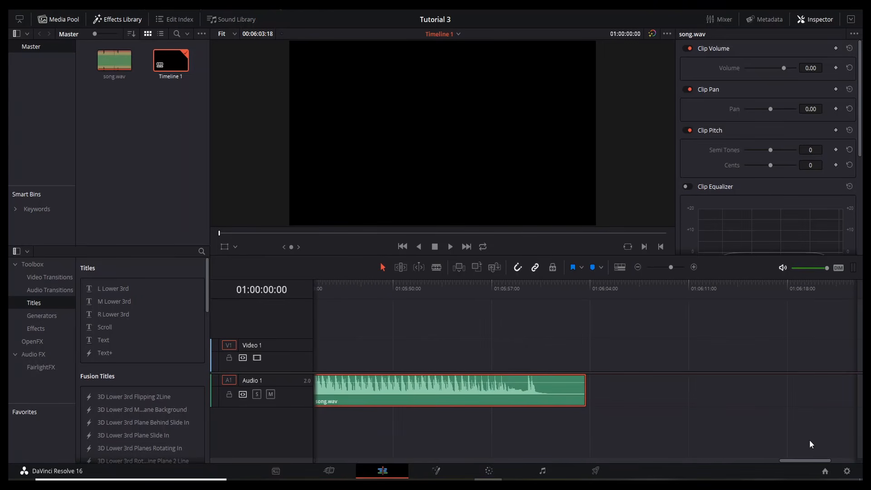
pyautogui.click(590, 285)
# Step: Create a new Fusion Composition in the media pool with duration 00:06:03:18
pyautogui.rightClick(145, 132)
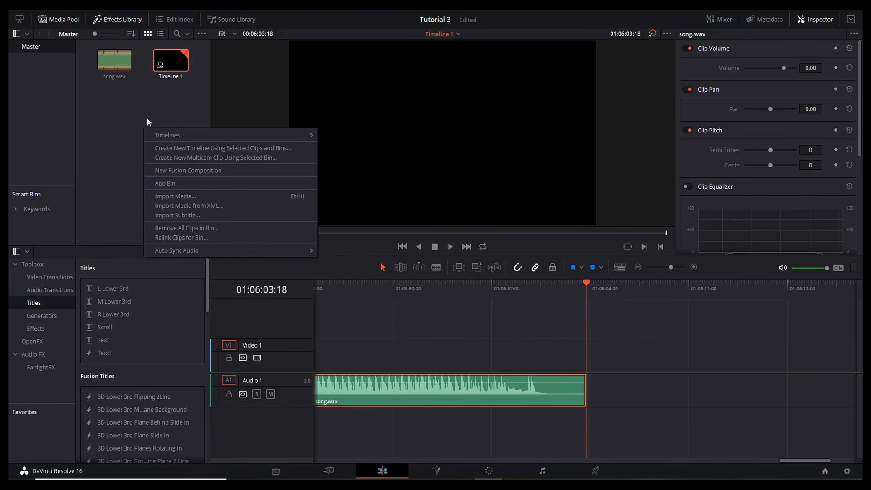
pyautogui.click(187, 172)
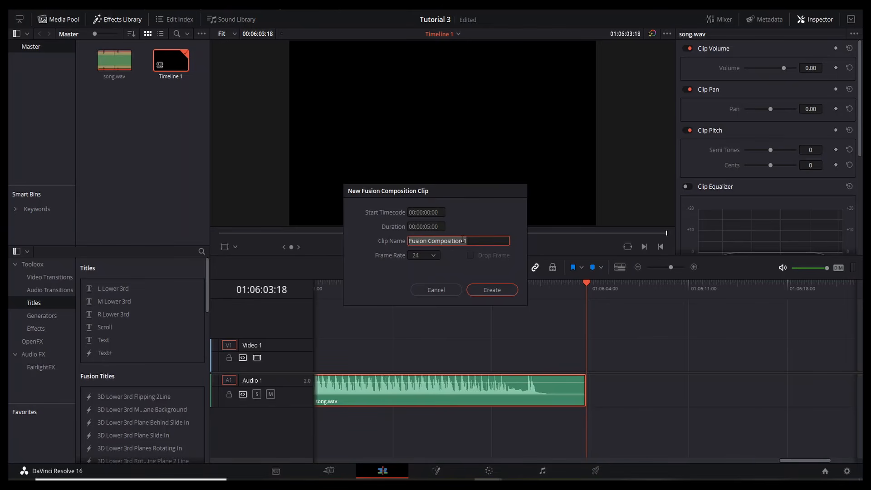
pyautogui.click(429, 227)
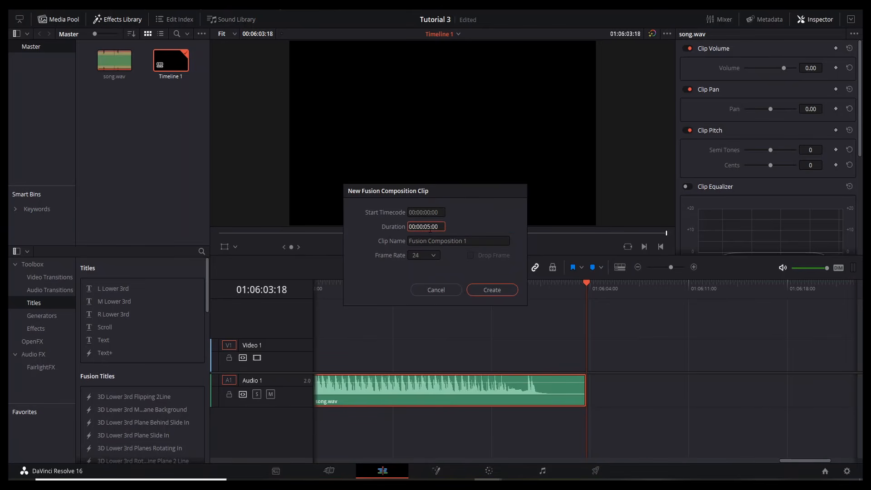
pyautogui.press('BackSpace')
pyautogui.press('BackSpace')
pyautogui.press('BackSpace')
pyautogui.write('18')
pyautogui.click(482, 290)
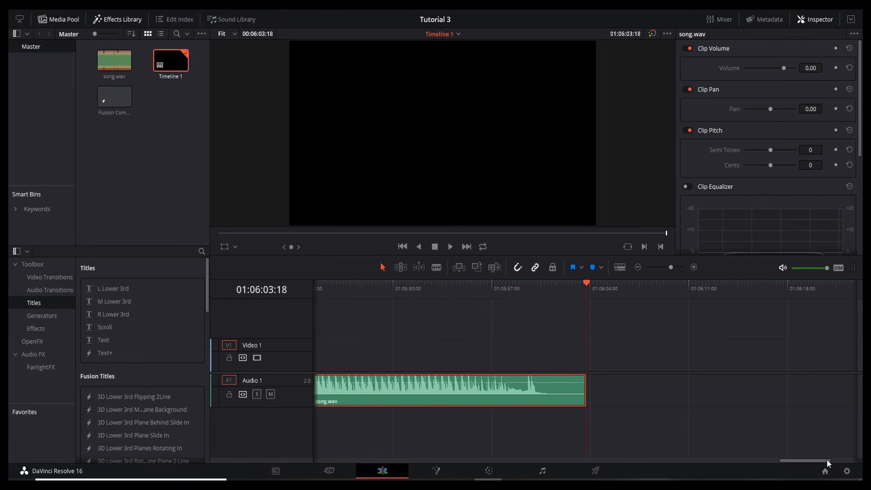
# Step: Lay the Fusion Composition on Video 1 above song.wav and open it on the Fusion page
pyautogui.moveTo(807, 459); pyautogui.dragTo(328, 452)
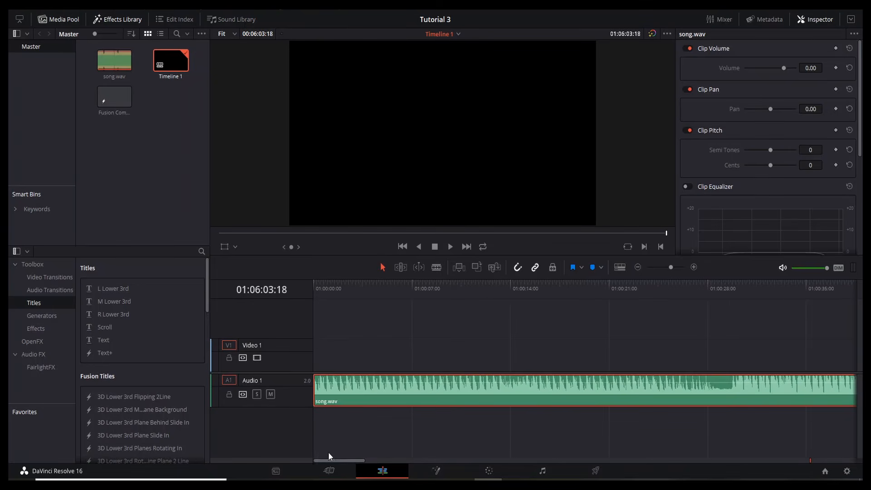
pyautogui.press('Home')
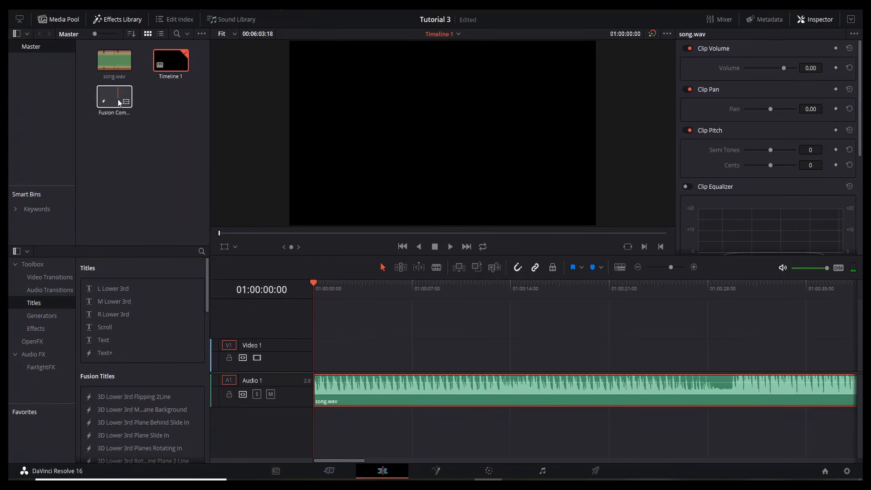
pyautogui.moveTo(288, 282); pyautogui.dragTo(314, 361)
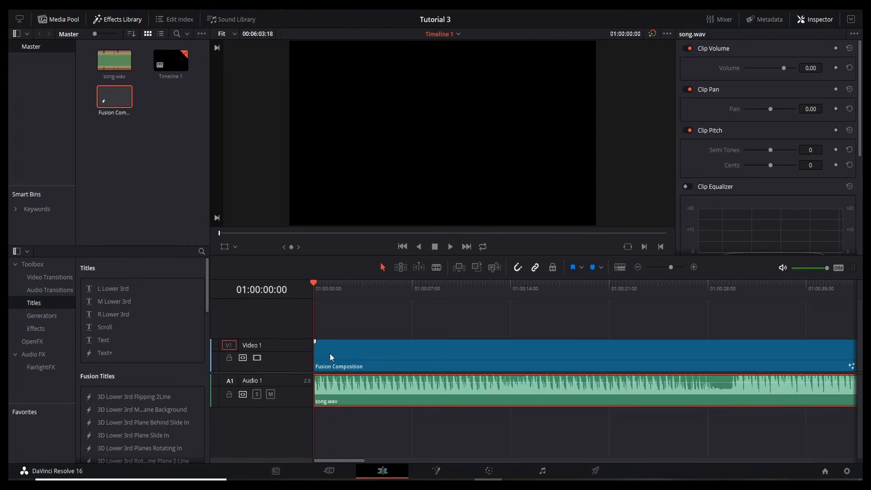
pyautogui.click(330, 353)
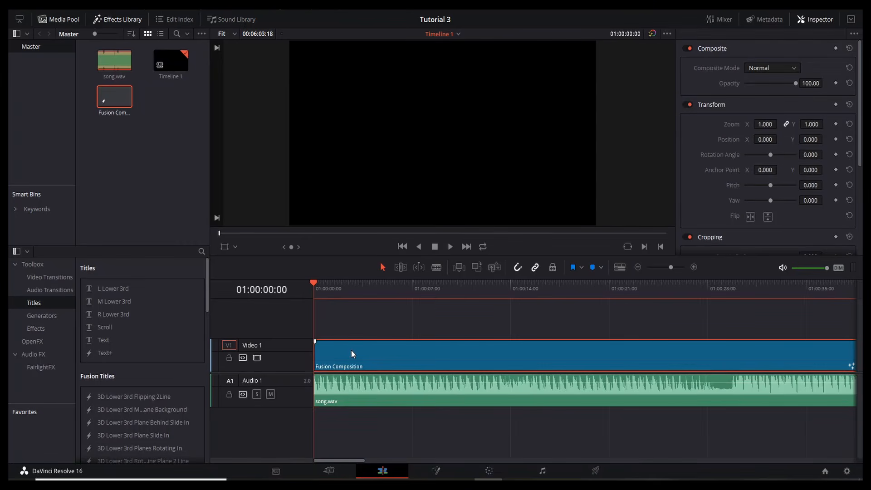
pyautogui.click(434, 472)
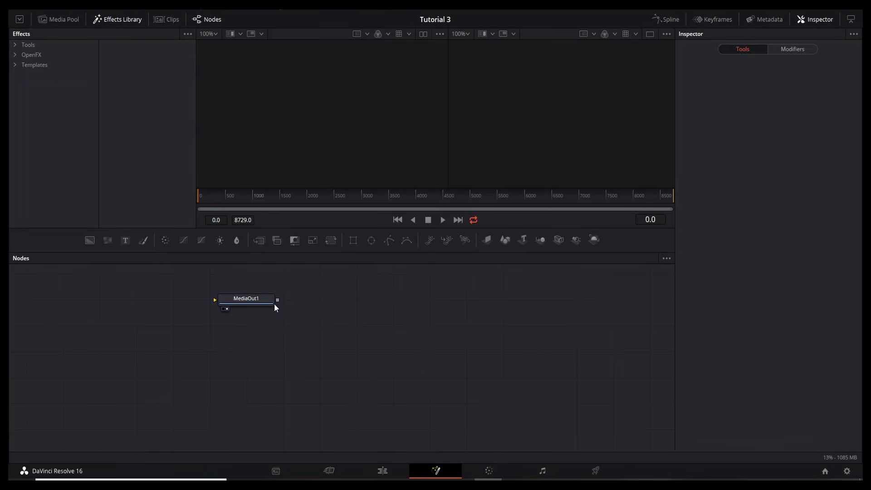
# Step: Move MediaOut1 to the node area's lower right and switch connections to Orthogonal Pipes
pyautogui.moveTo(254, 297); pyautogui.dragTo(617, 427)
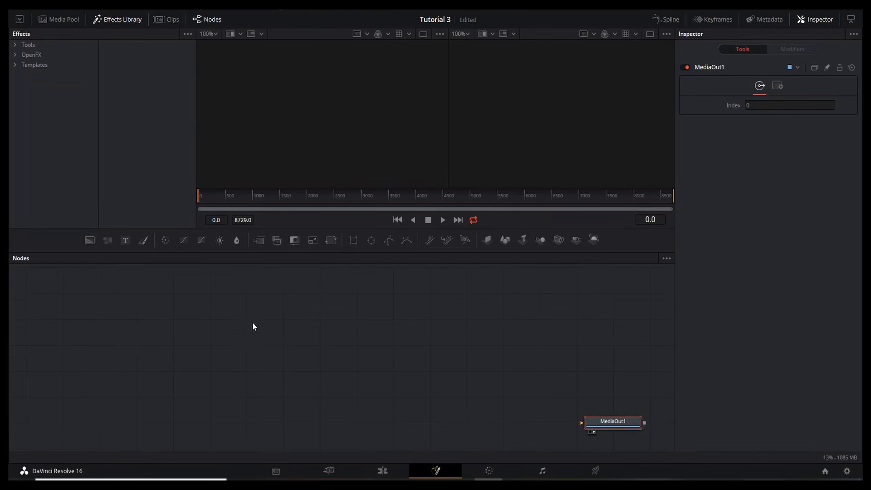
pyautogui.rightClick(254, 305)
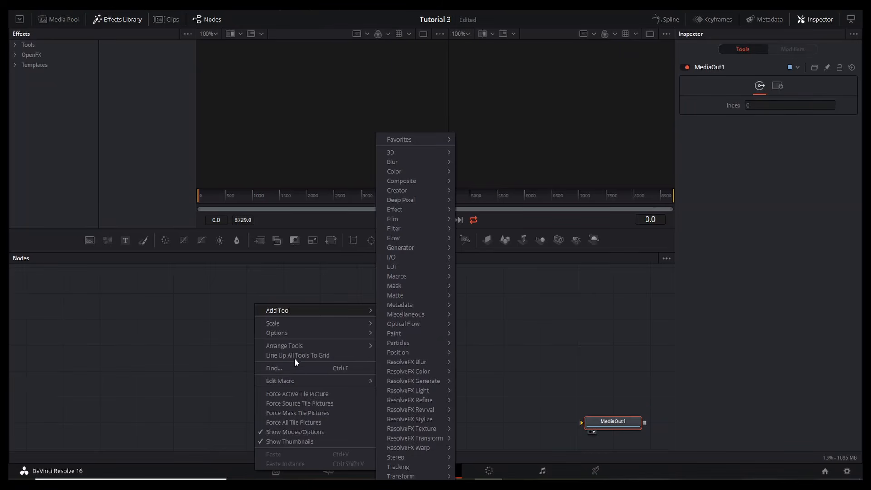
pyautogui.moveTo(281, 347)
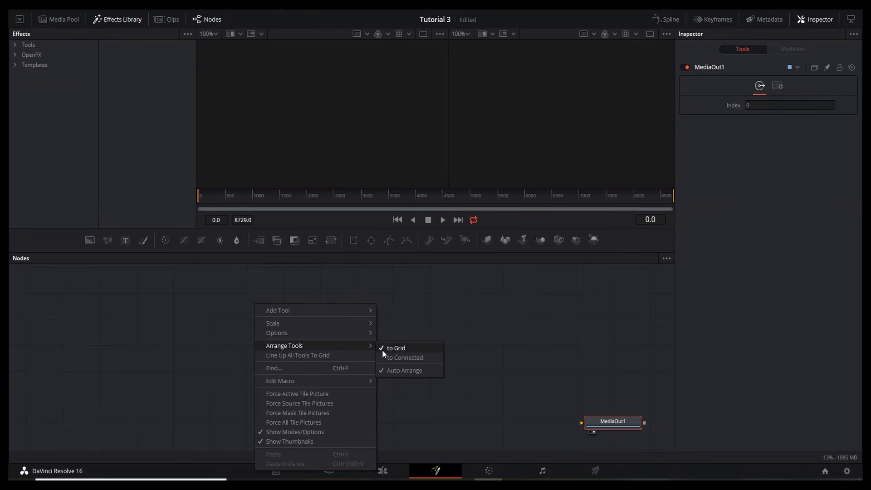
pyautogui.moveTo(366, 334)
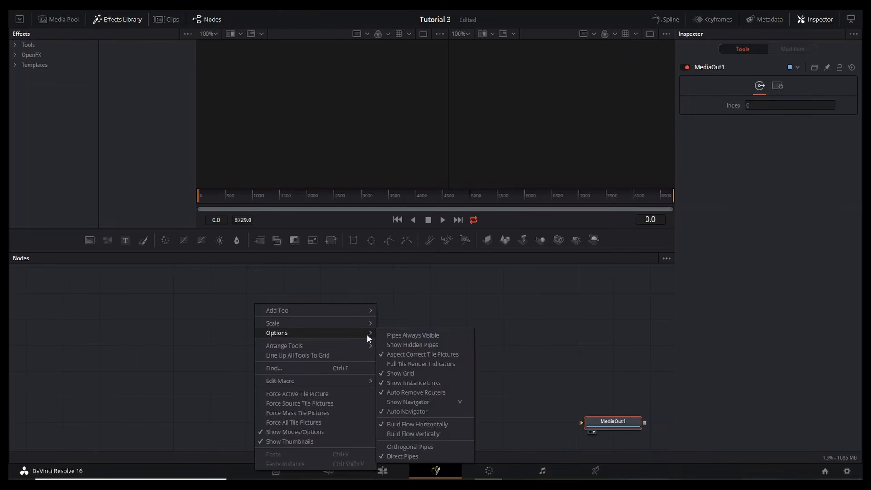
pyautogui.click(396, 445)
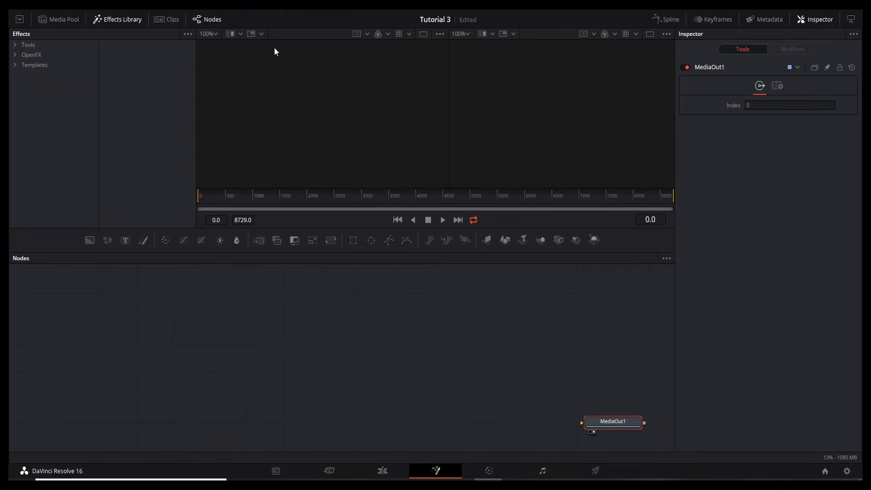
# Step: Check Workspace > Scripts for a Reactor entry, leaving the menu without choosing anything
pyautogui.click(312, 9)
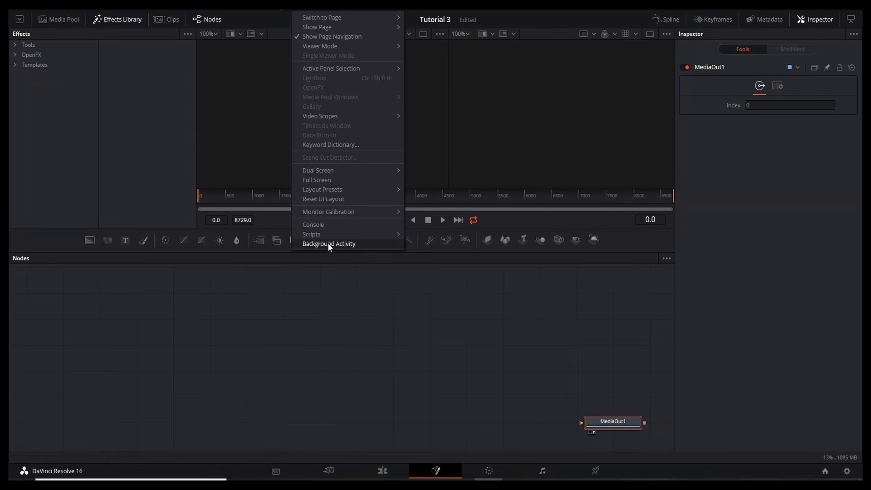
pyautogui.moveTo(328, 235)
pyautogui.moveTo(416, 237)
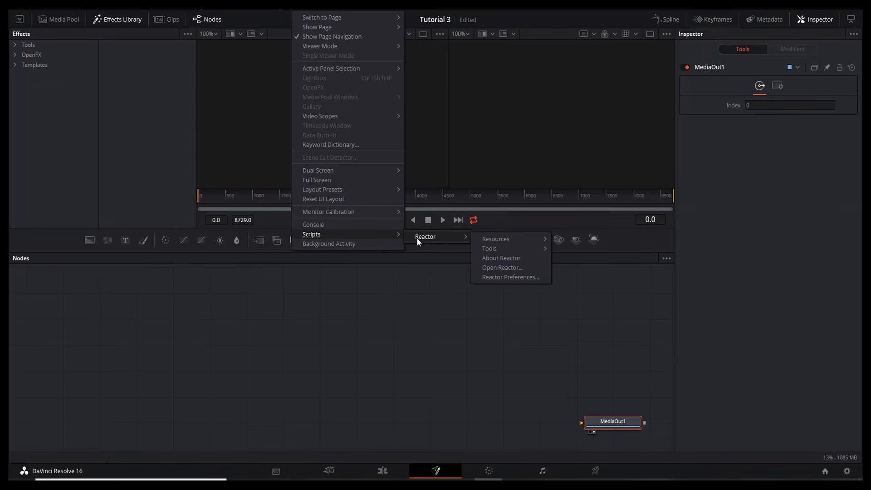
pyautogui.click(336, 314)
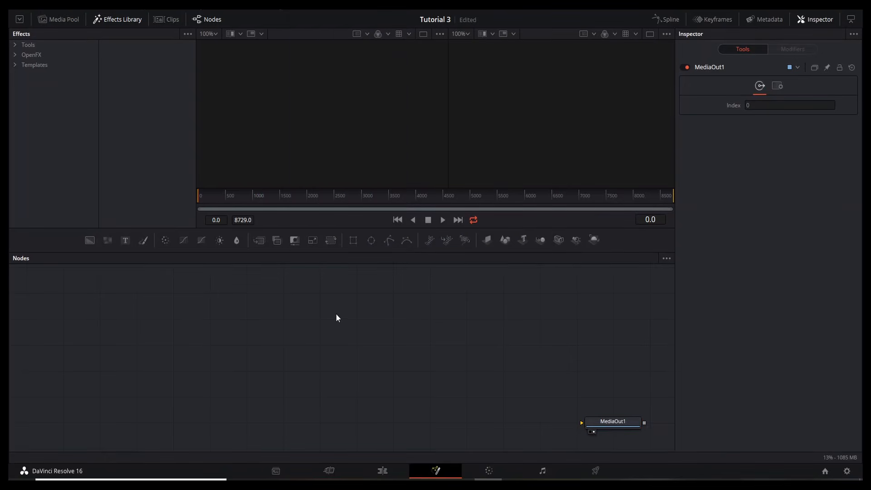
# Step: Drop Reactor-Installer.lua from Project files 3 into Fusion's node area, then minimize the folder
pyautogui.moveTo(322, 479)
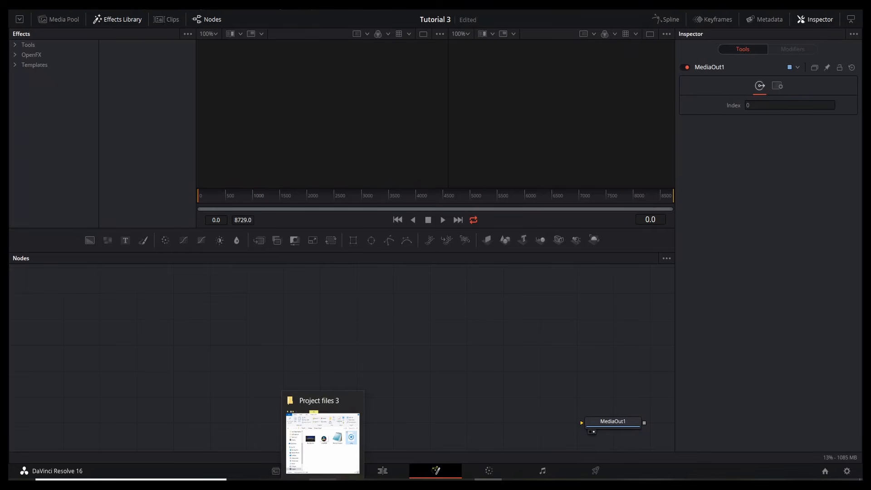
pyautogui.click(323, 442)
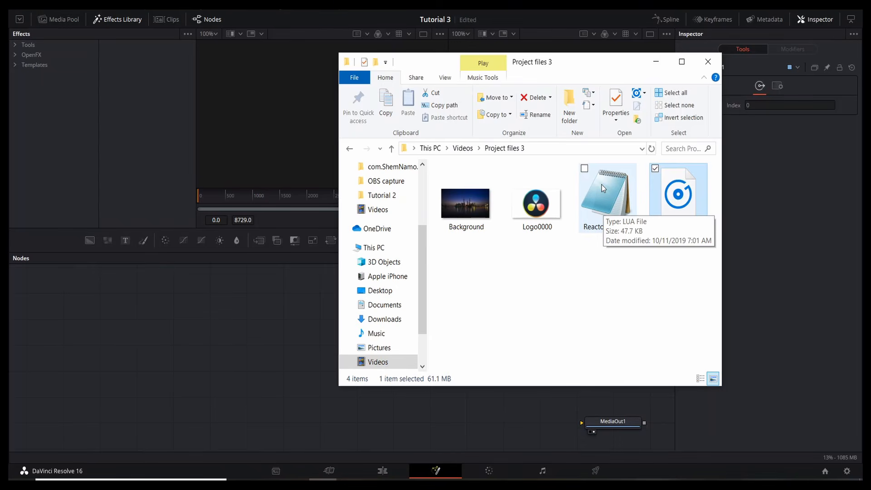
pyautogui.moveTo(602, 184); pyautogui.dragTo(269, 313)
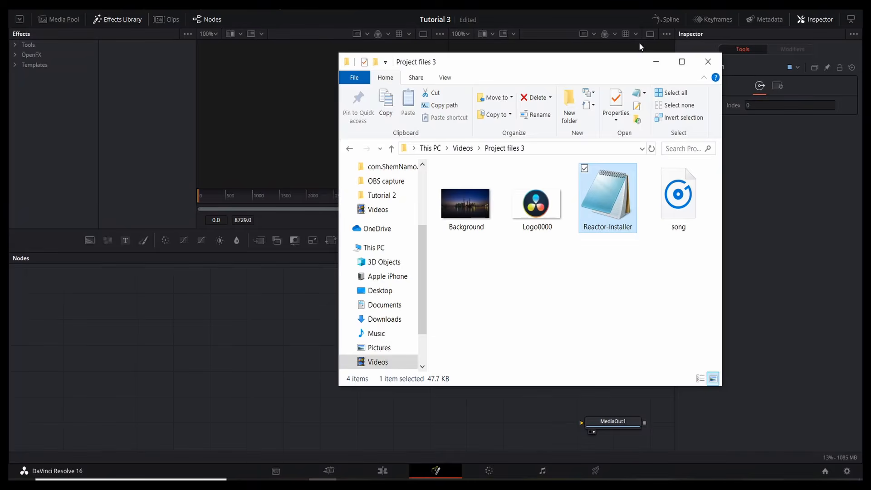
pyautogui.click(656, 61)
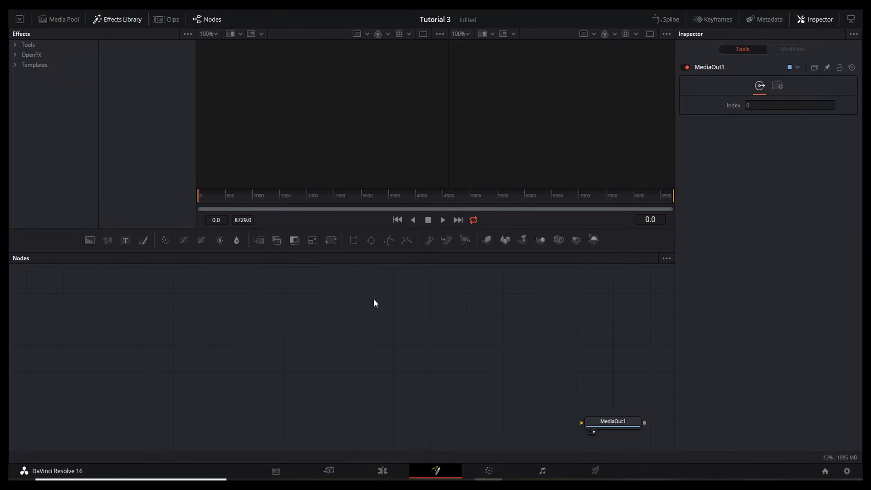
# Step: Launch the Reactor package manager via Workspace > Scripts > Reactor > Open Reactor
pyautogui.click(303, 8)
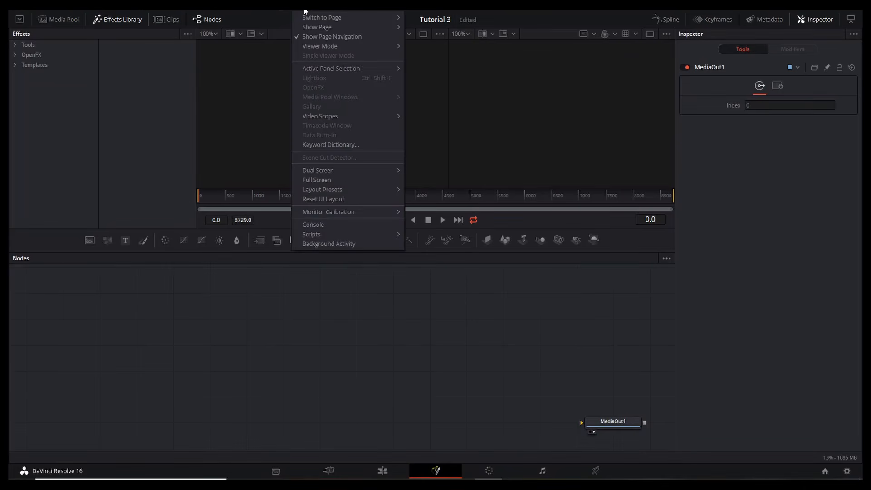
pyautogui.moveTo(345, 235)
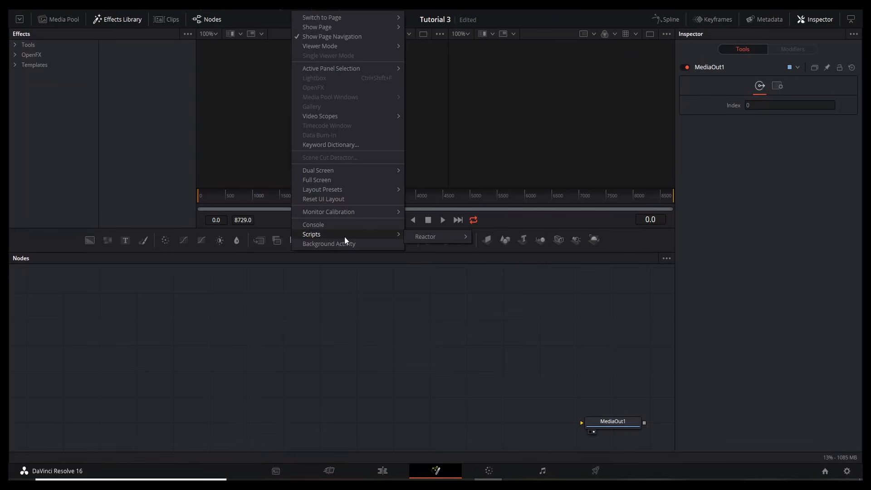
pyautogui.moveTo(441, 235)
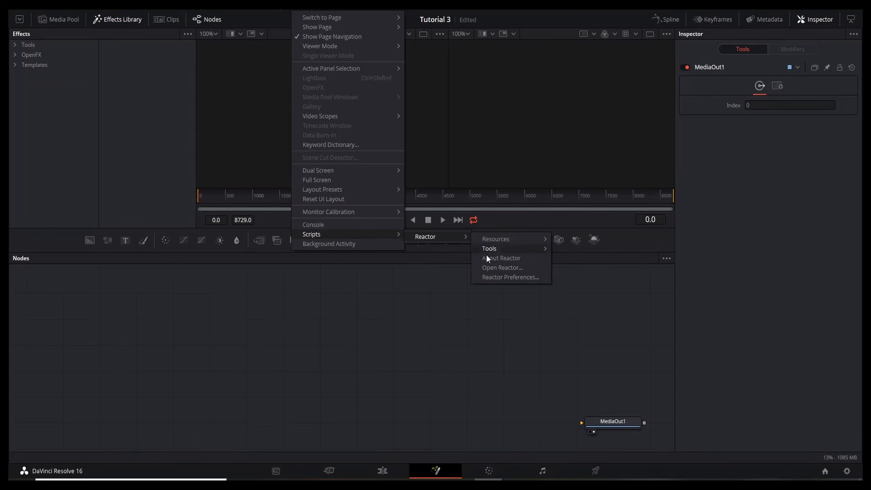
pyautogui.click(504, 267)
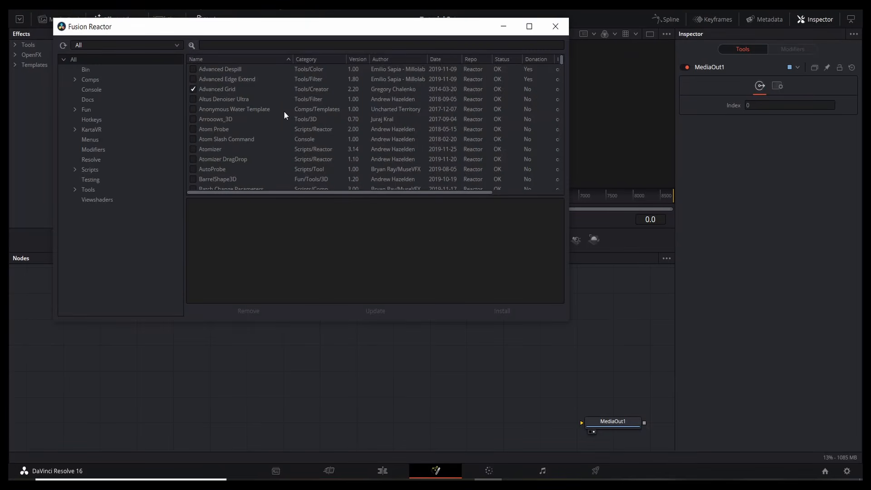
# Step: Scroll through Reactor's full catalogue of tools, scripts and fuses
pyautogui.scroll(-12, 226, 103)
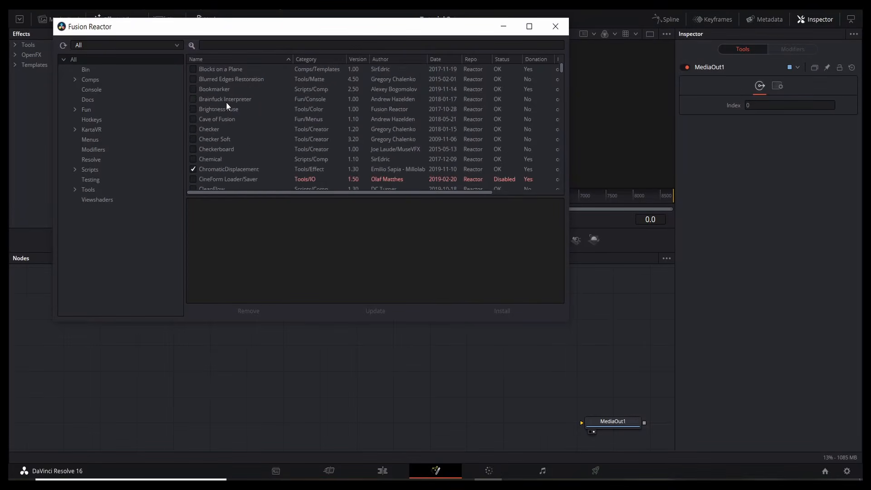
pyautogui.scroll(-15, 226, 103)
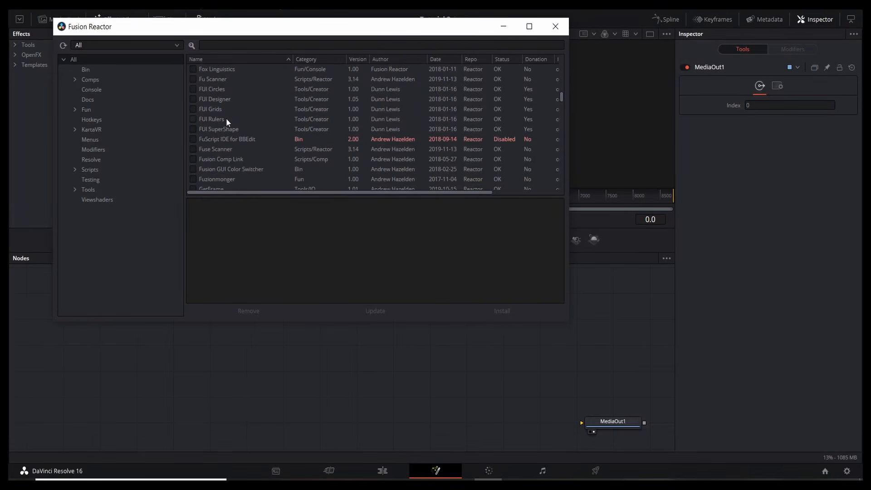
pyautogui.scroll(-20, 235, 140)
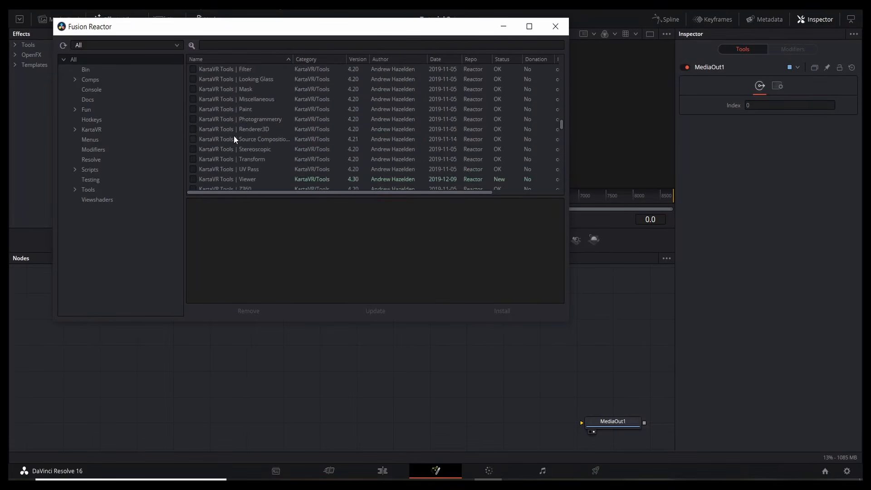
pyautogui.scroll(-20, 235, 139)
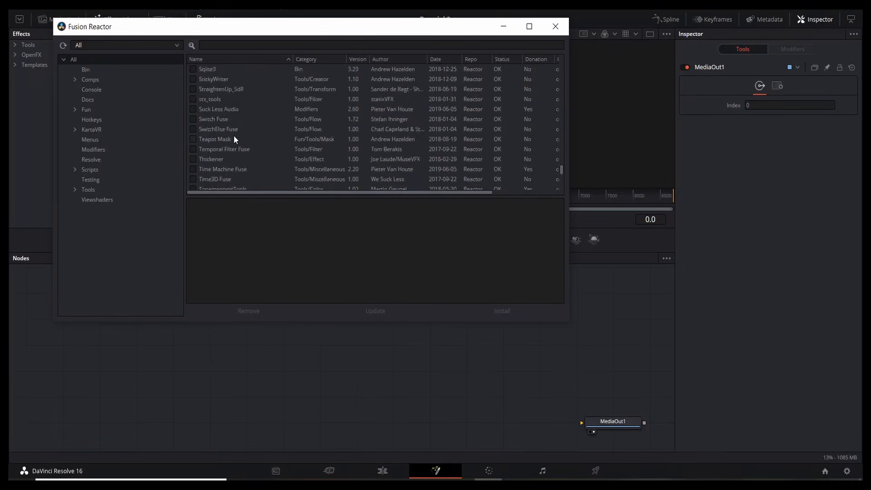
pyautogui.scroll(-5, 235, 139)
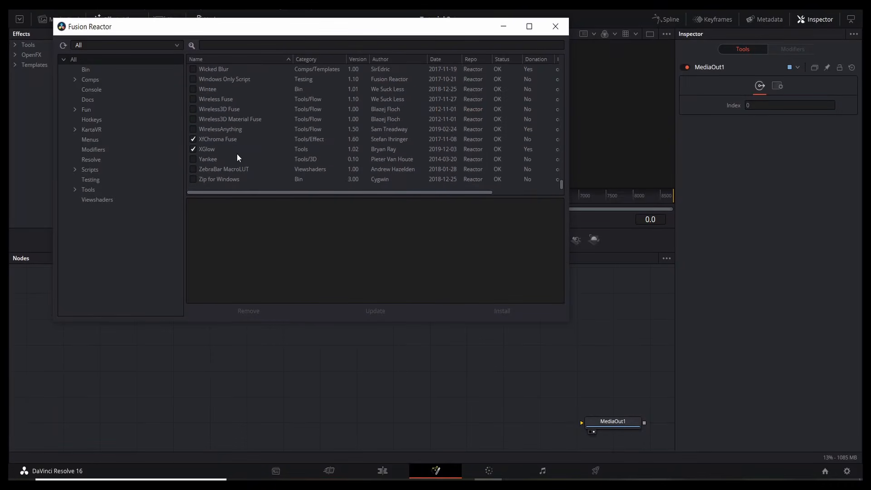
pyautogui.scroll(5, 254, 159)
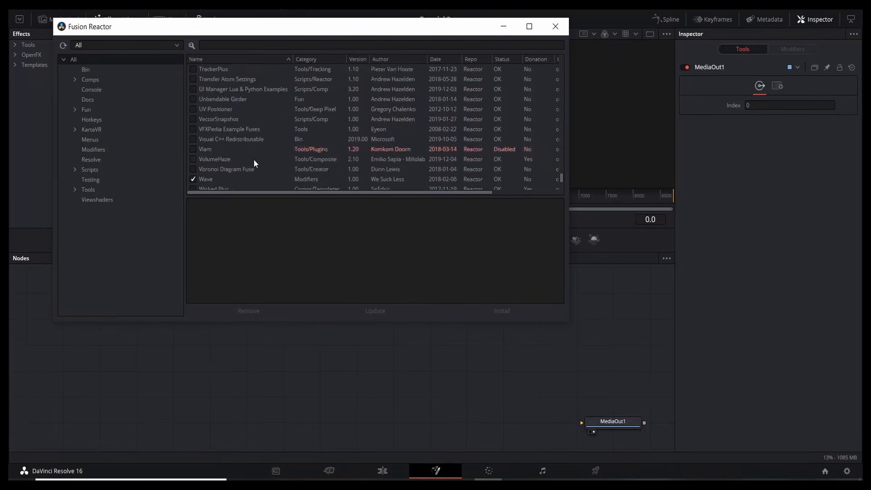
pyautogui.scroll(6, 254, 159)
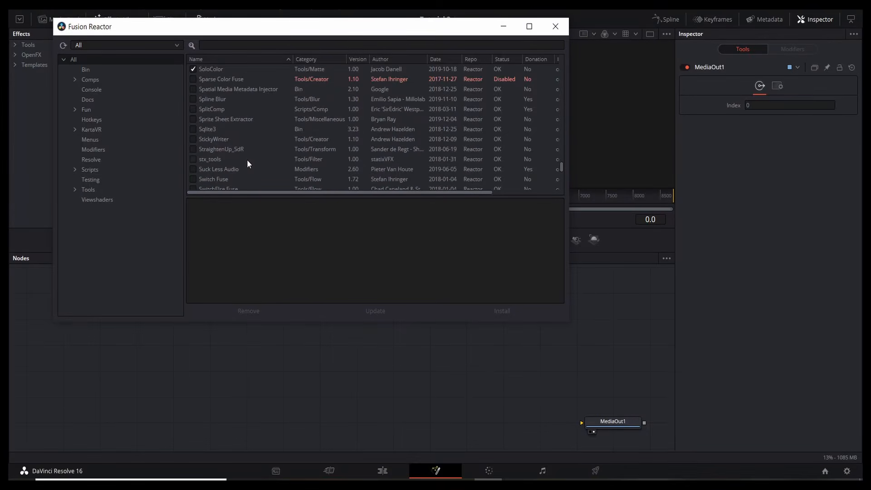
pyautogui.scroll(5, 254, 114)
# Step: Search Reactor for 'audio' and then 'echo', confirming Echo v1.00 is installed, and close Reactor
pyautogui.click(247, 45)
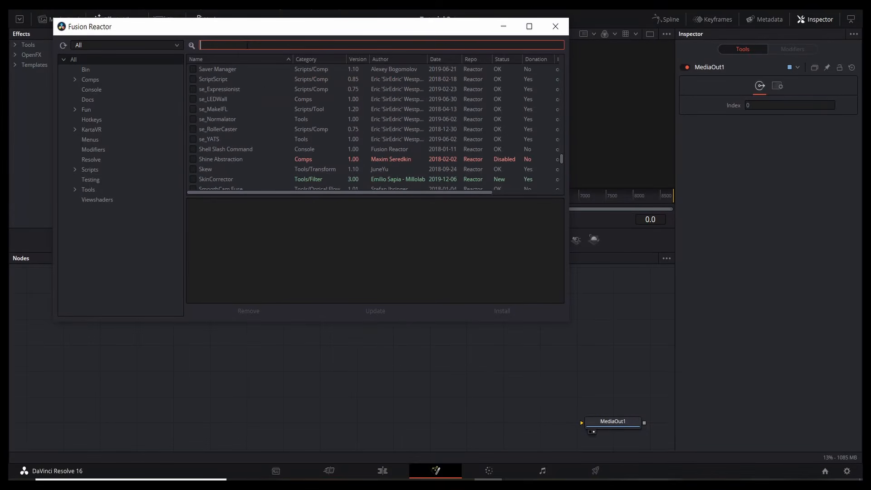
pyautogui.write('audio')
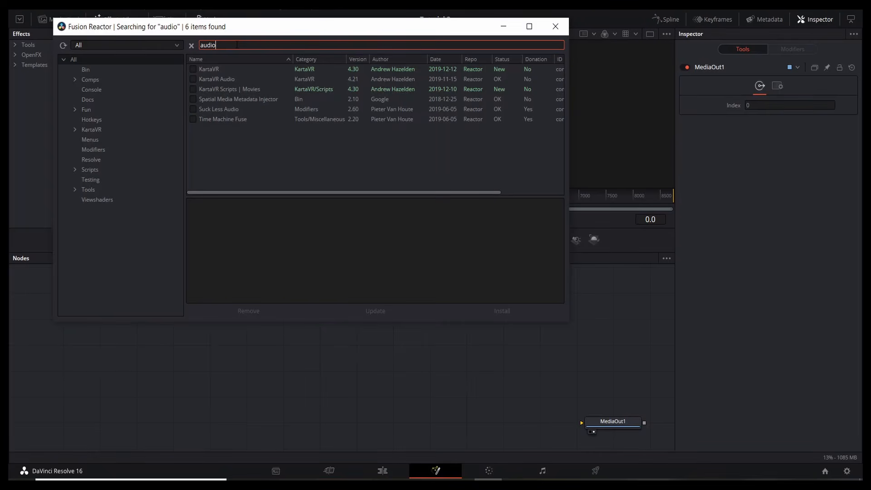
pyautogui.press('BackSpace')
pyautogui.press('BackSpace')
pyautogui.press('BackSpace')
pyautogui.press('BackSpace')
pyautogui.press('BackSpace')
pyautogui.write('echo')
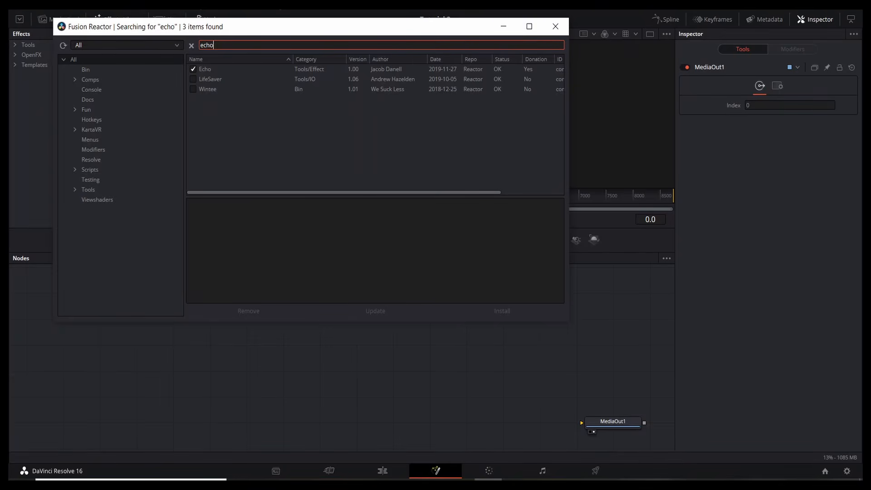
pyautogui.click(550, 32)
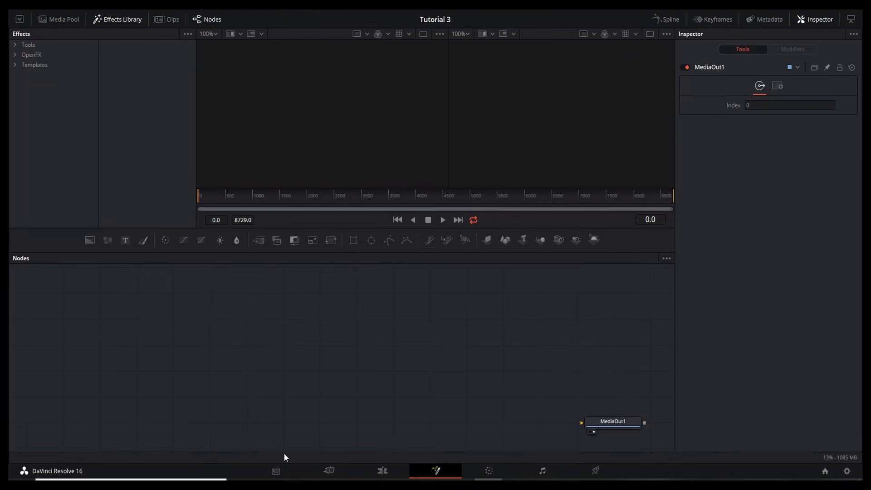
# Step: Switch to standalone Fusion's tutorial 3 comp, show its Flow view, and close DaVinci Resolve
pyautogui.moveTo(295, 485)
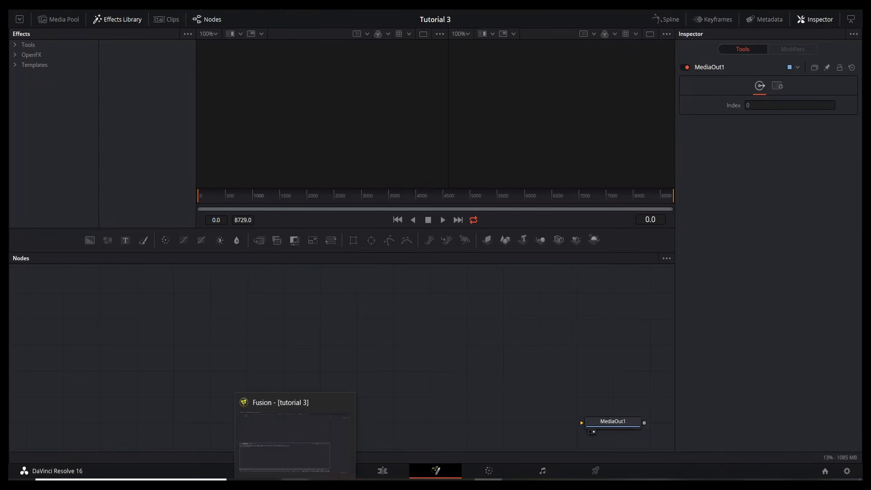
pyautogui.click(295, 483)
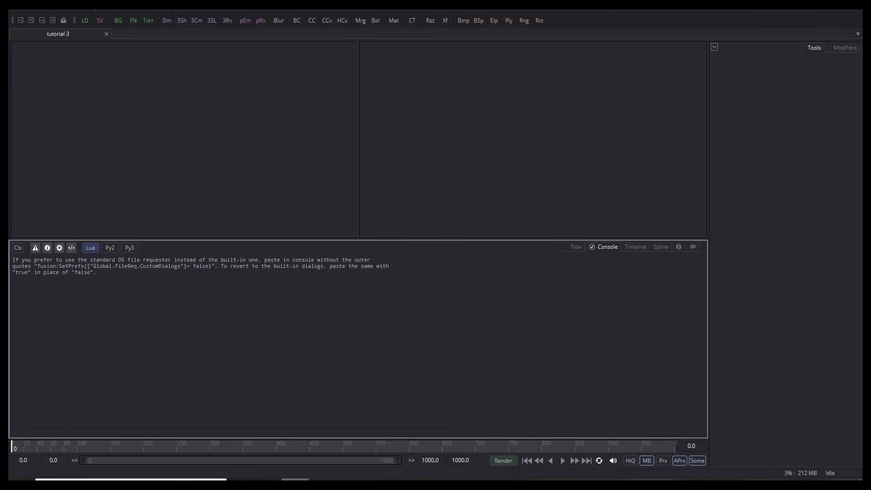
pyautogui.click(576, 247)
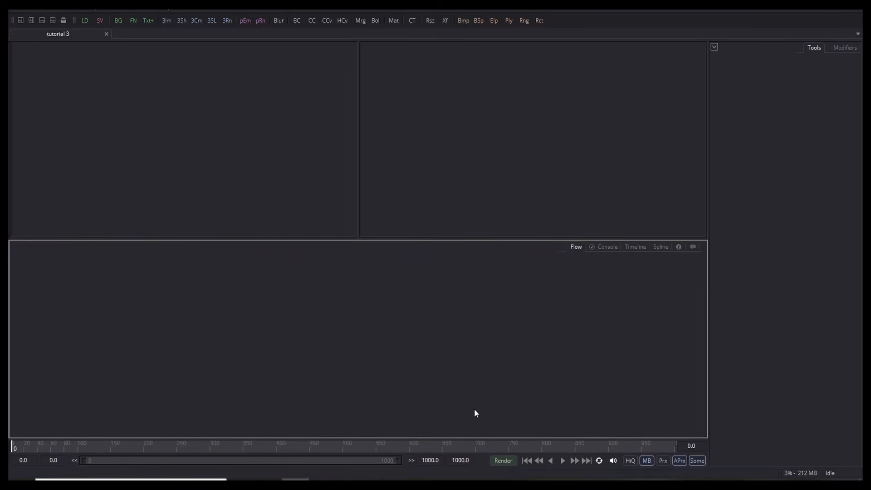
pyautogui.moveTo(487, 476)
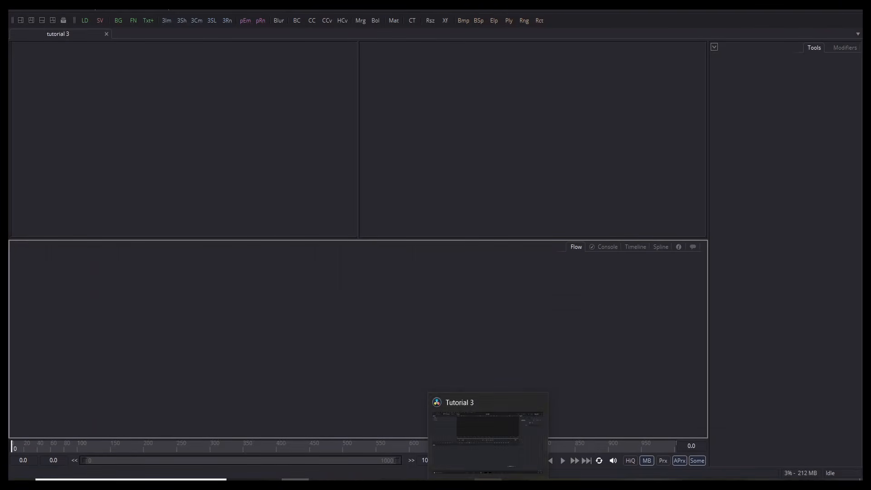
pyautogui.moveTo(538, 399)
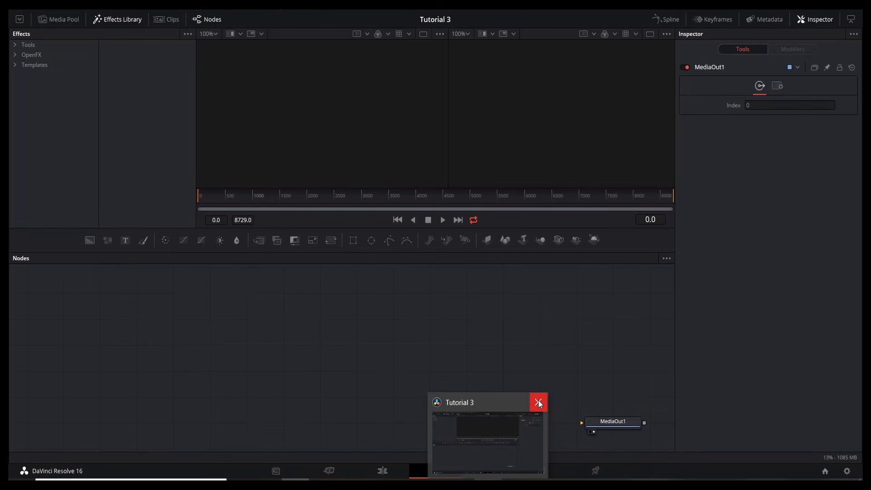
pyautogui.click(538, 401)
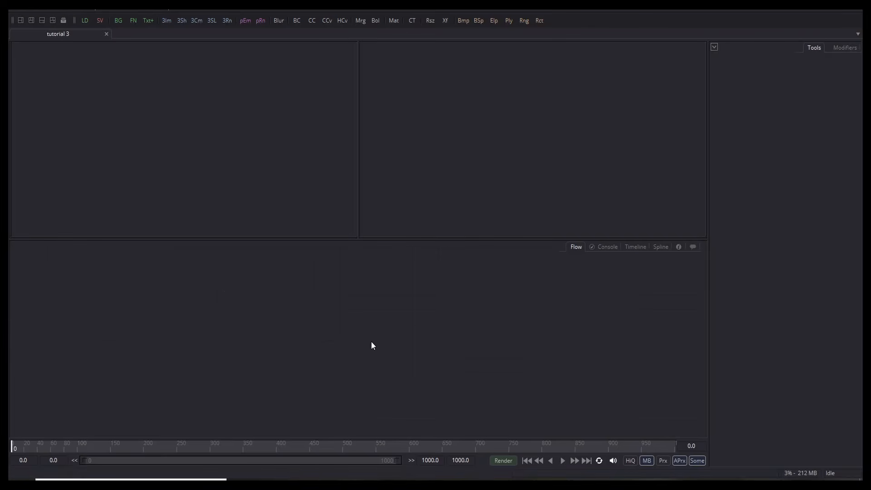
pyautogui.click(349, 327)
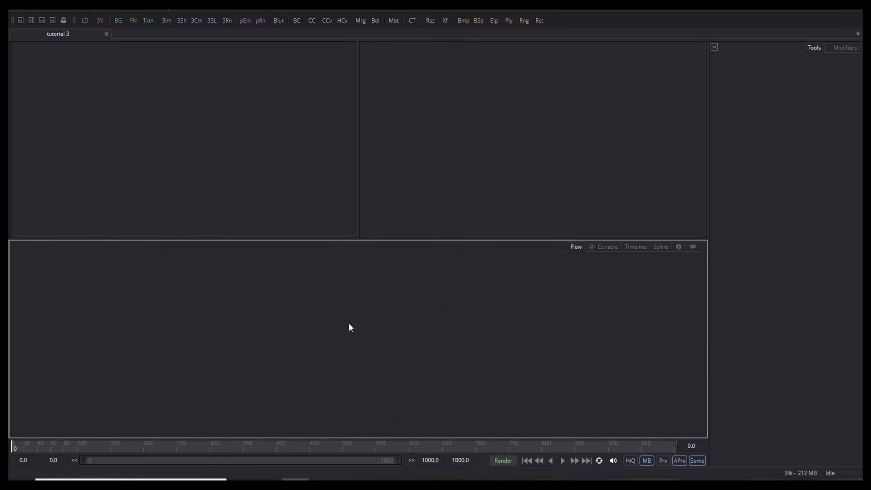
# Step: Add Background1 and Rectangle1 nodes, wiring Rectangle1 into Background1 as its mask
pyautogui.hotkey('ctrl', 'space')
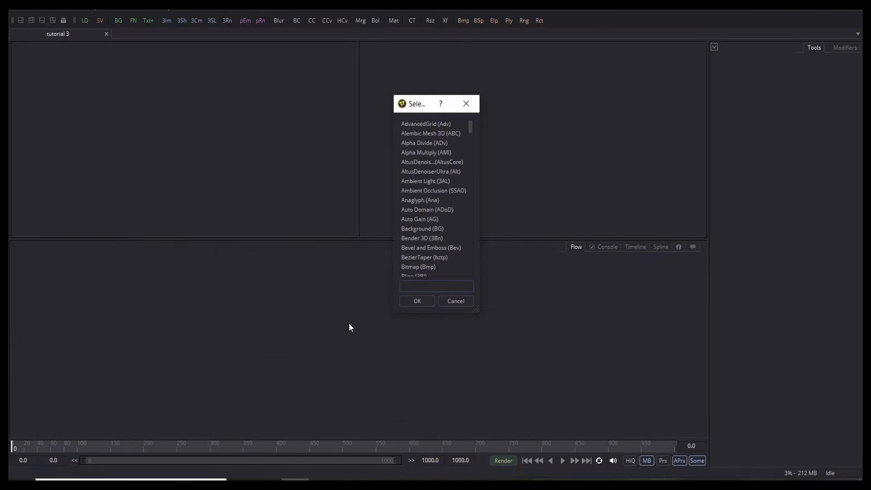
pyautogui.write('bg')
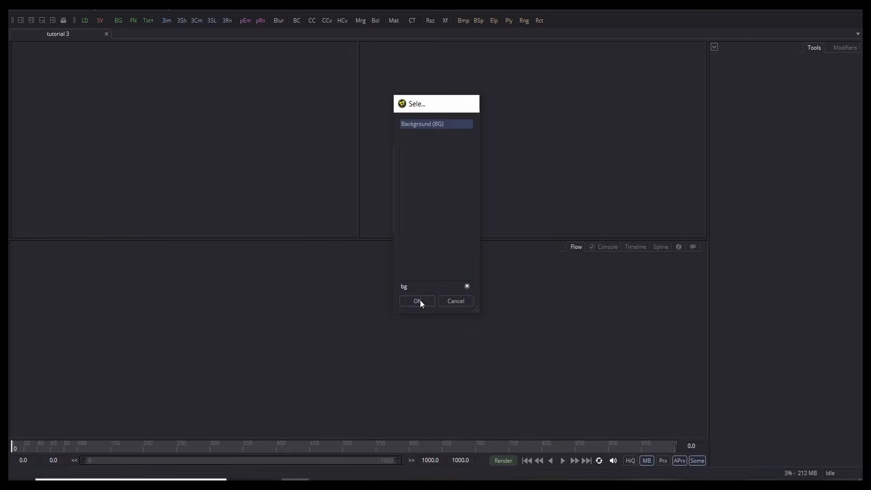
pyautogui.click(420, 301)
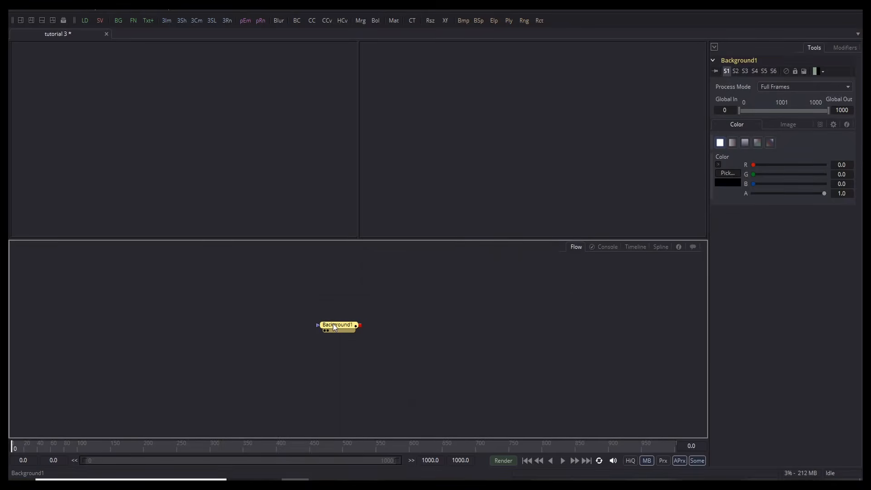
pyautogui.hotkey('ctrl', 'space')
pyautogui.write('re')
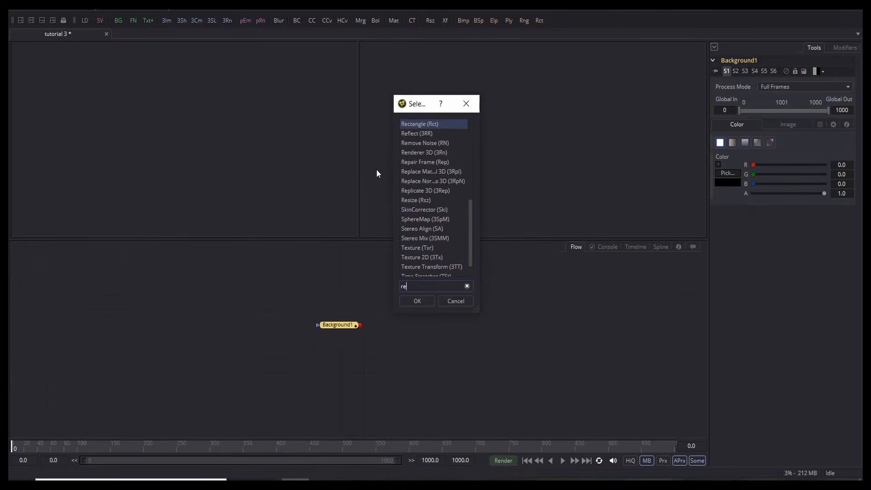
pyautogui.click(407, 302)
pyautogui.moveTo(335, 312); pyautogui.dragTo(263, 328)
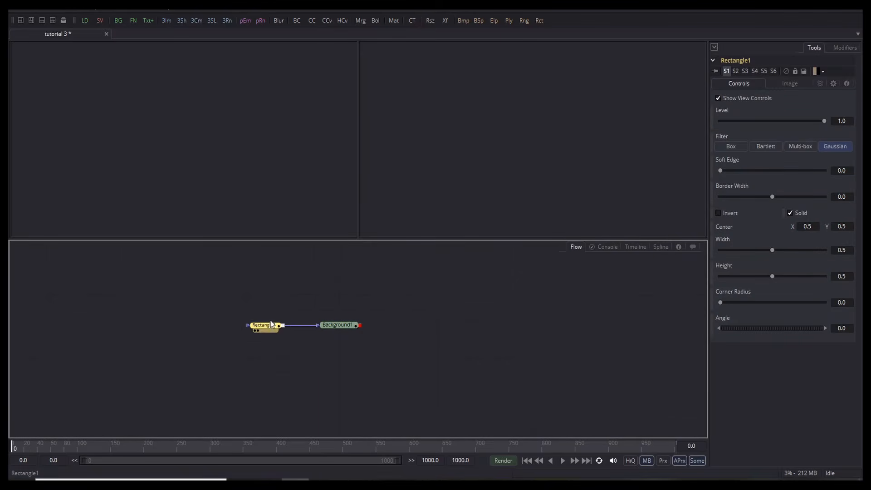
# Step: View Background1 and narrow Rectangle1 to a thin vertical bar of width 0.00295
pyautogui.click(328, 330)
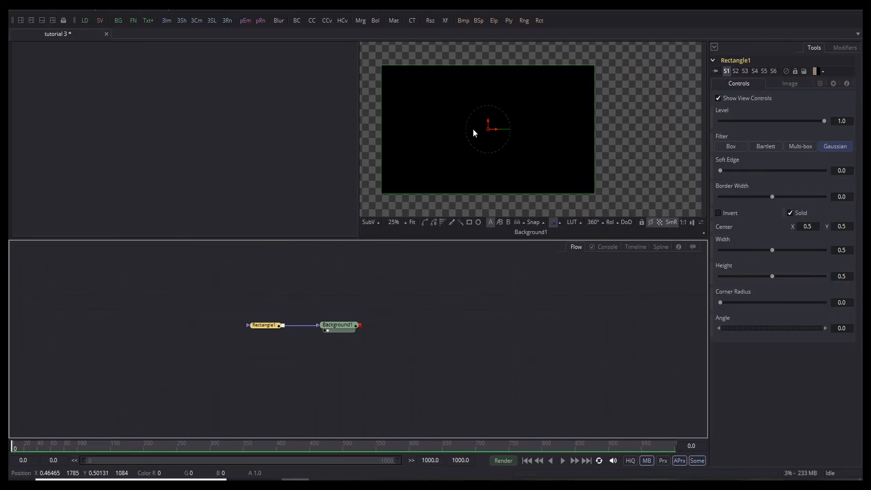
pyautogui.scroll(-5, 473, 129)
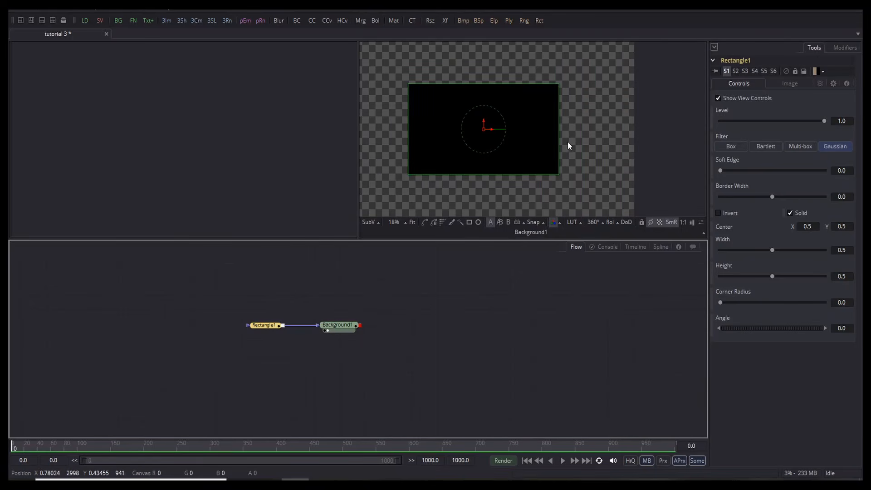
pyautogui.moveTo(559, 146); pyautogui.dragTo(480, 153)
pyautogui.scroll(4, 486, 154)
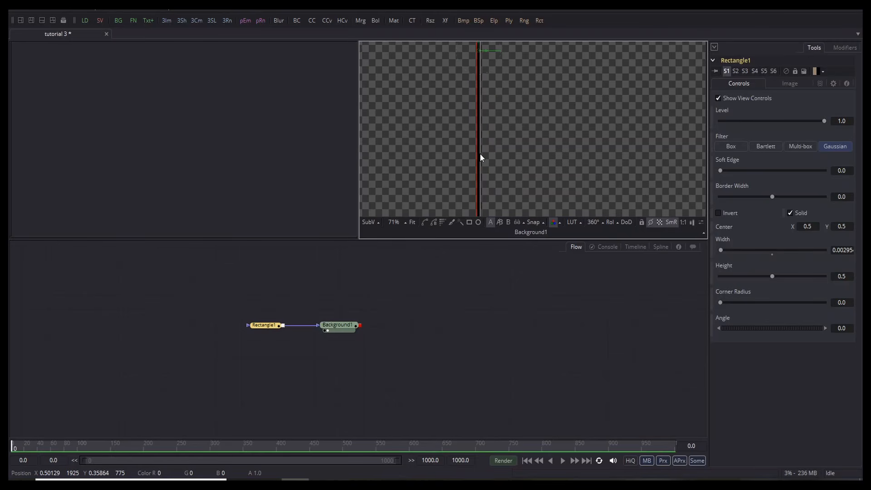
pyautogui.click(488, 338)
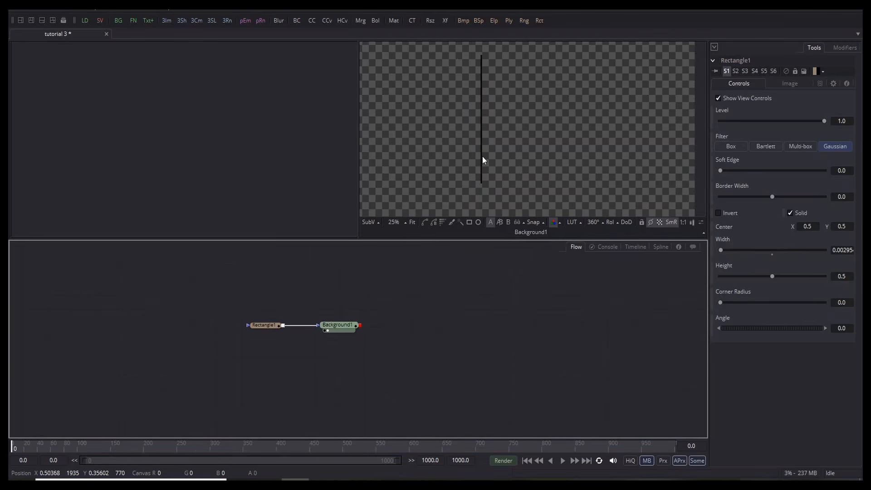
pyautogui.scroll(-5, 483, 156)
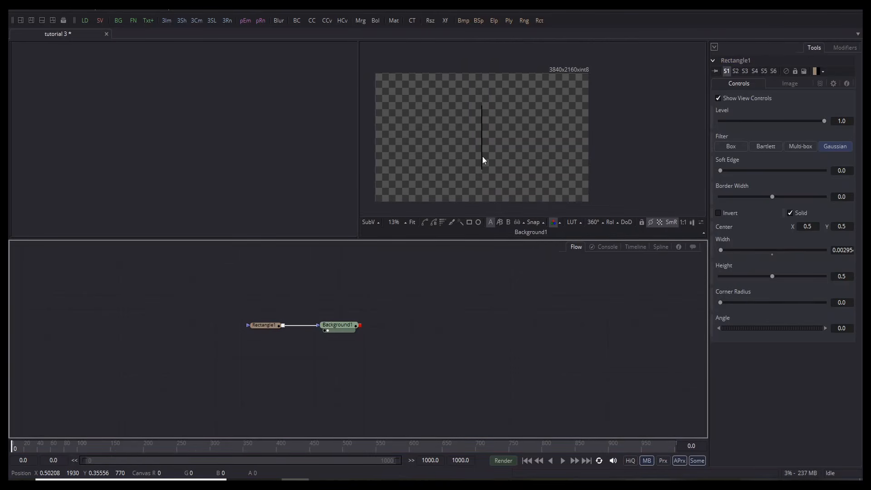
pyautogui.click(269, 326)
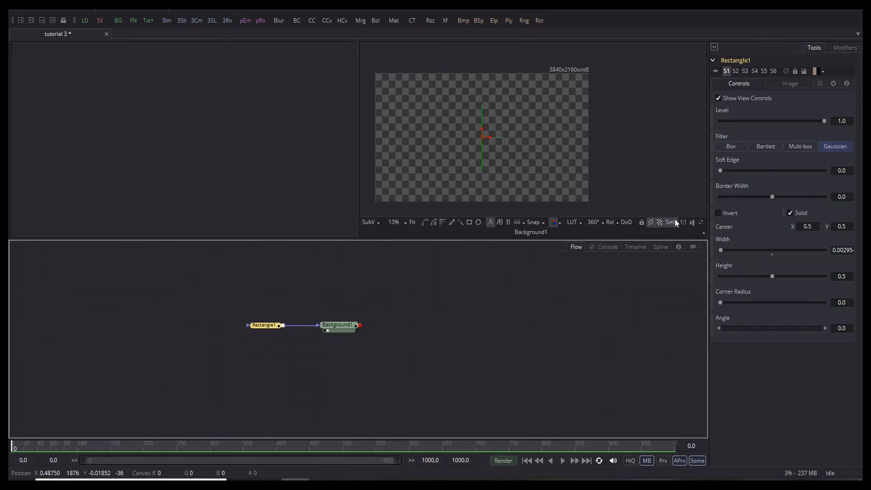
# Step: Drive the rectangle's Height with an AudioWAV audio modifier
pyautogui.rightClick(728, 266)
pyautogui.moveTo(755, 307)
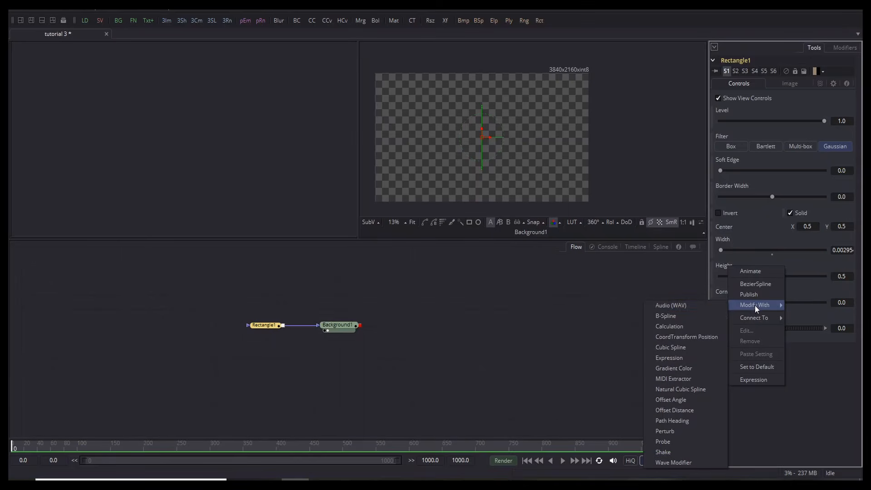
pyautogui.click(713, 306)
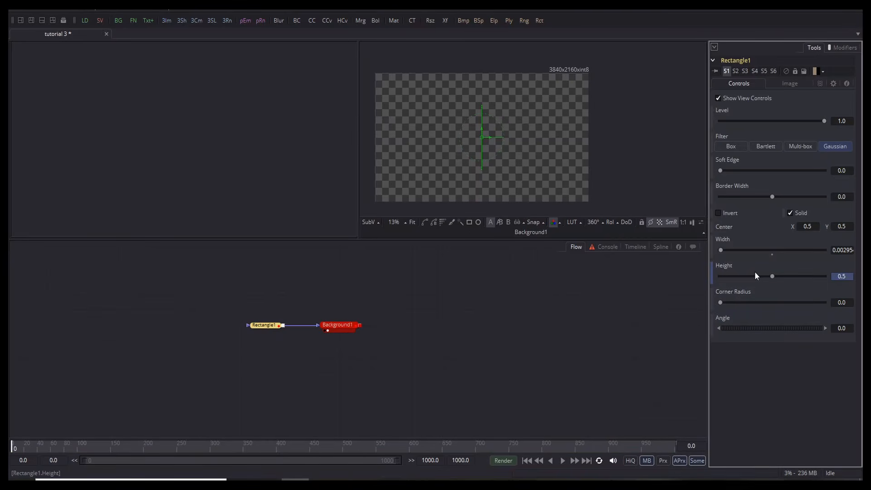
# Step: Load song.wav from File Explorer into AudioWAV1's Wave File field
pyautogui.click(845, 48)
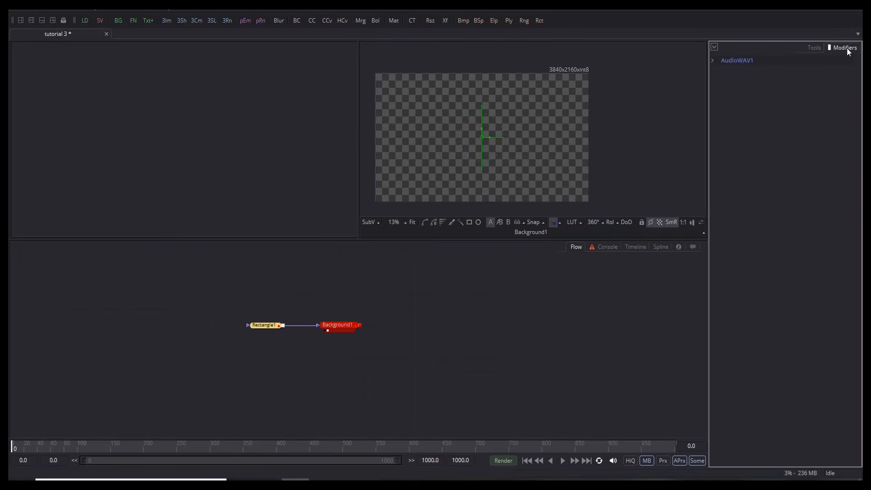
pyautogui.click(712, 60)
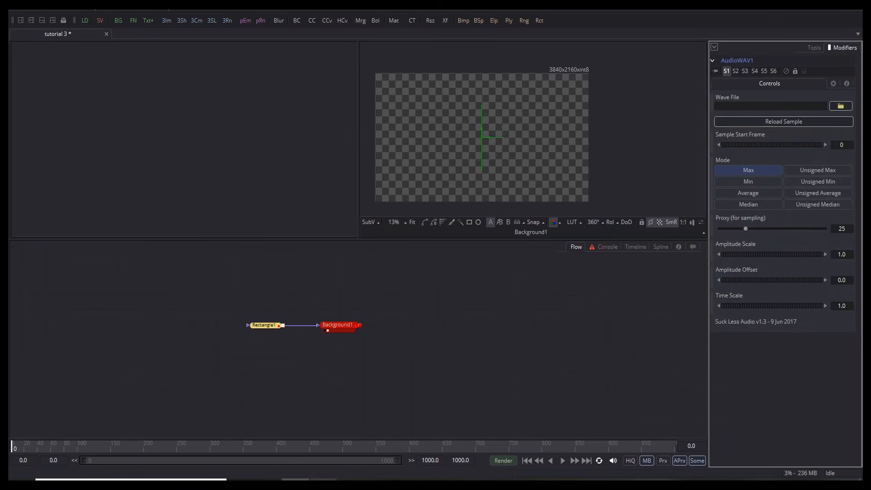
pyautogui.hotkey('alt', 'Tab')
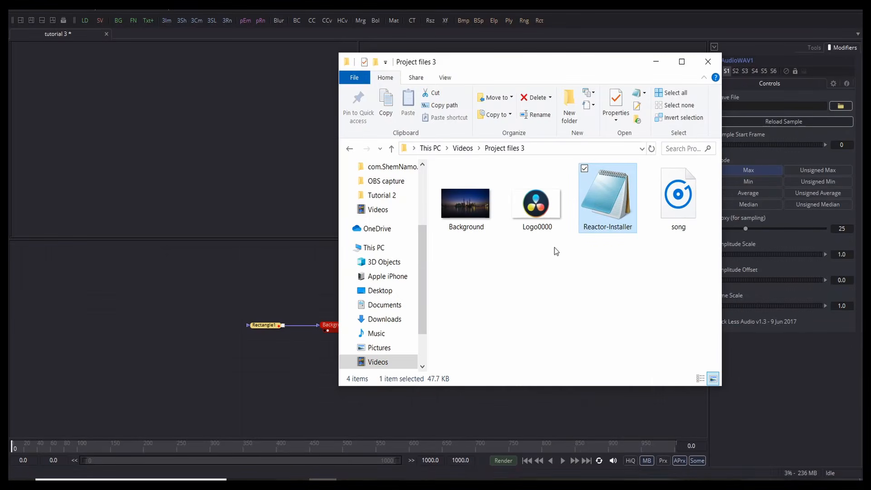
pyautogui.moveTo(659, 205); pyautogui.dragTo(777, 104)
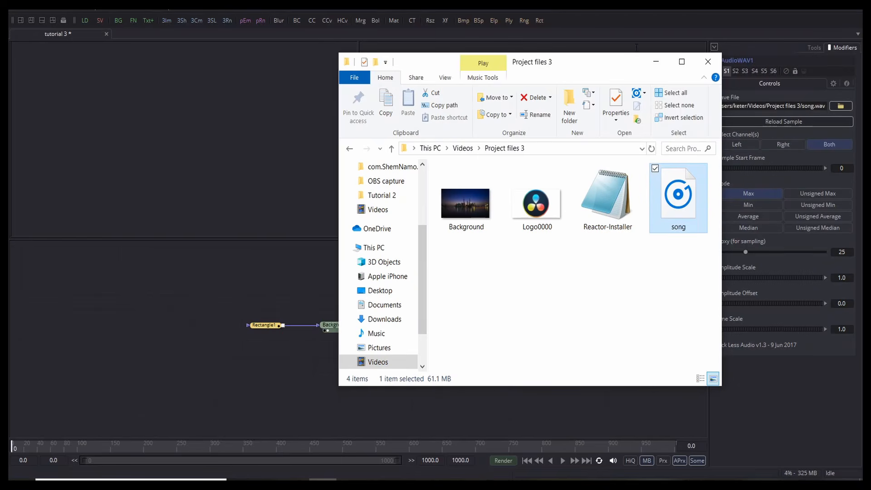
pyautogui.hotkey('alt', 'Tab')
pyautogui.scroll(5, 480, 121)
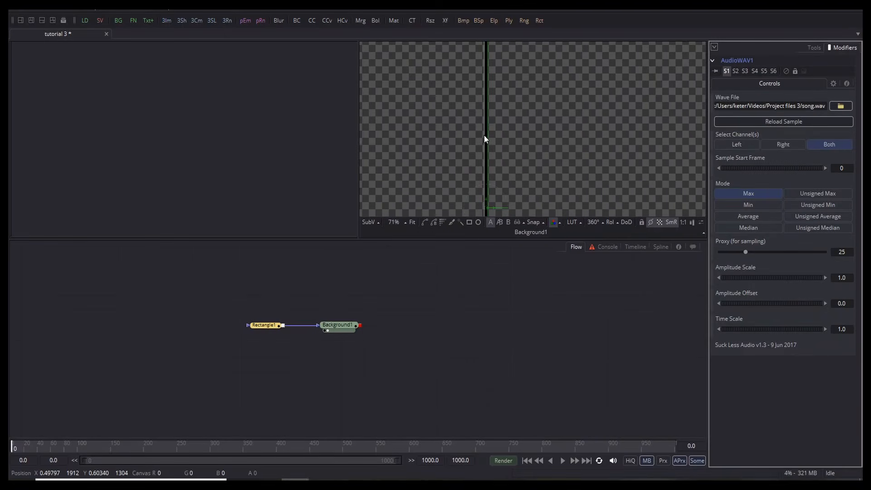
# Step: Switch AudioWAV1 to Unsigned Median mode and preview the bar's audio response
pyautogui.click(799, 227)
pyautogui.scroll(-2, 478, 134)
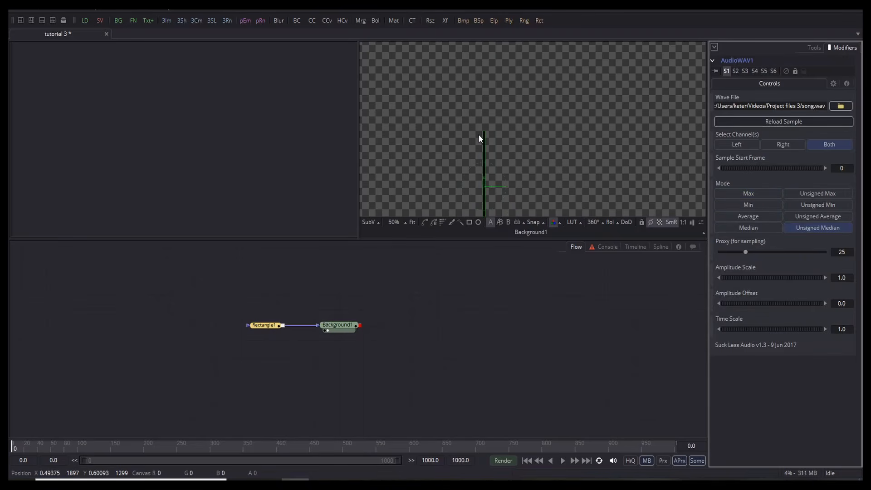
pyautogui.press('space')
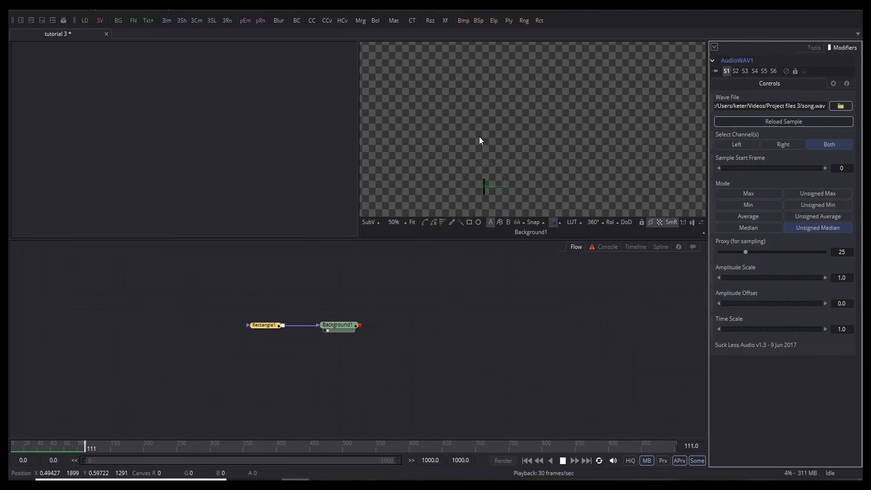
pyautogui.press('space')
pyautogui.moveTo(54, 446); pyautogui.dragTo(10, 448)
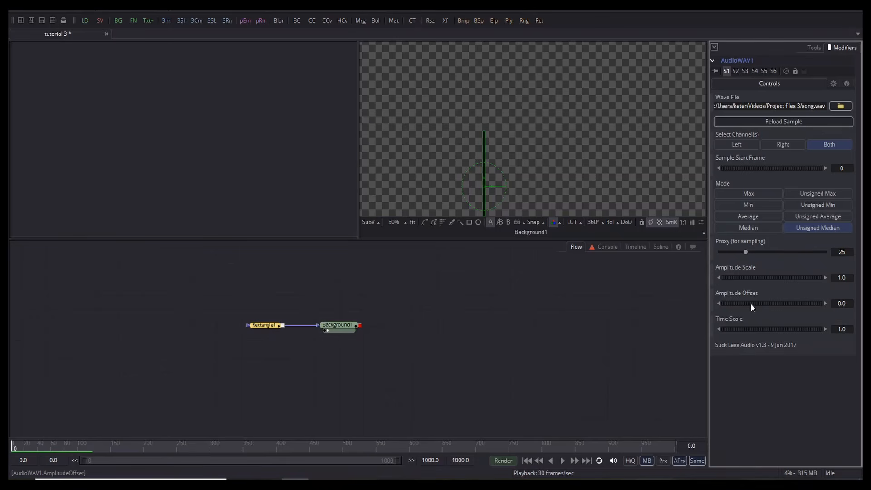
# Step: Tune AudioWAV1's amplitude scale to 0.342 and offset to 0.044, previewing playback
pyautogui.moveTo(750, 303); pyautogui.dragTo(747, 303)
pyautogui.press('space')
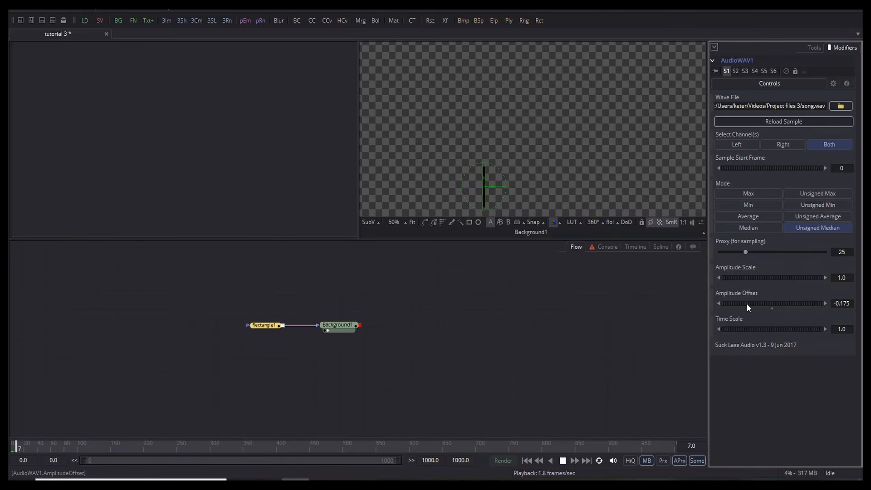
pyautogui.press('space')
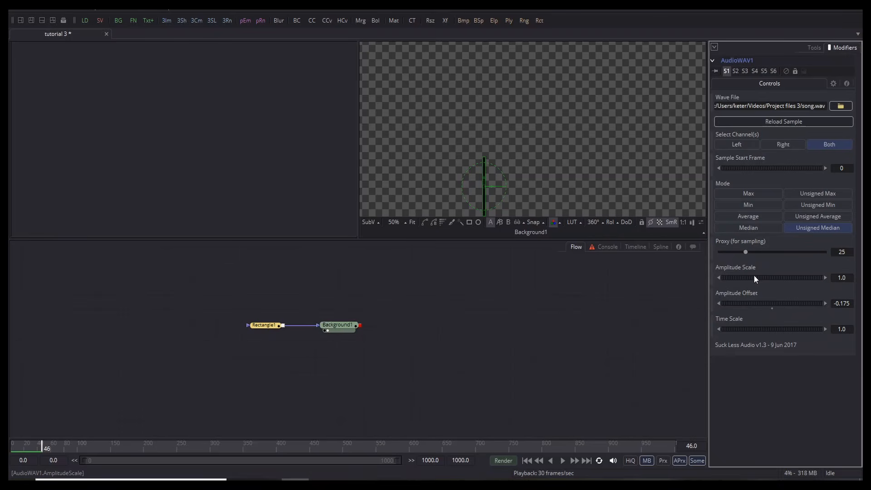
pyautogui.moveTo(753, 274); pyautogui.dragTo(749, 274)
pyautogui.press('space')
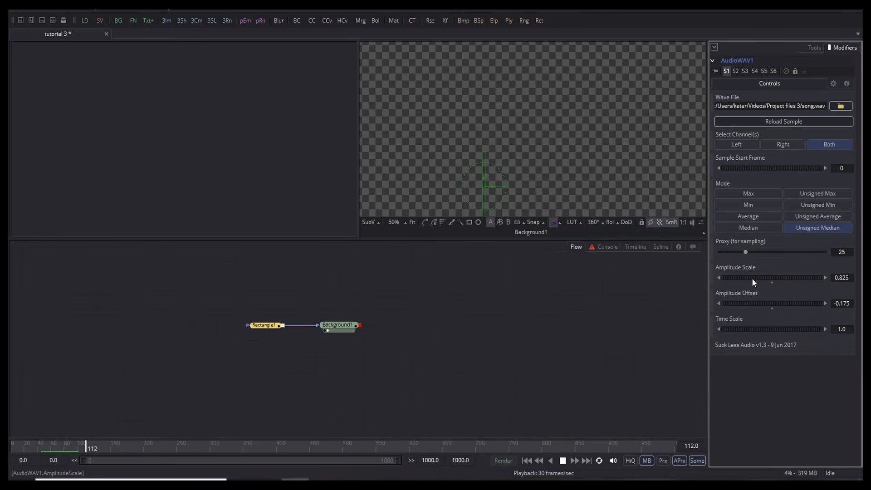
pyautogui.press('space')
pyautogui.moveTo(754, 303); pyautogui.dragTo(761, 276)
pyautogui.press('space')
pyautogui.press('space')
pyautogui.press('space')
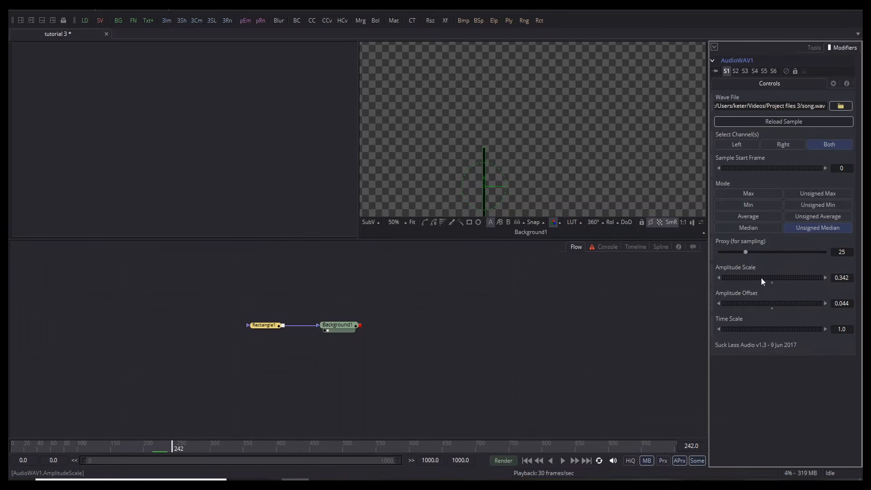
pyautogui.click(377, 333)
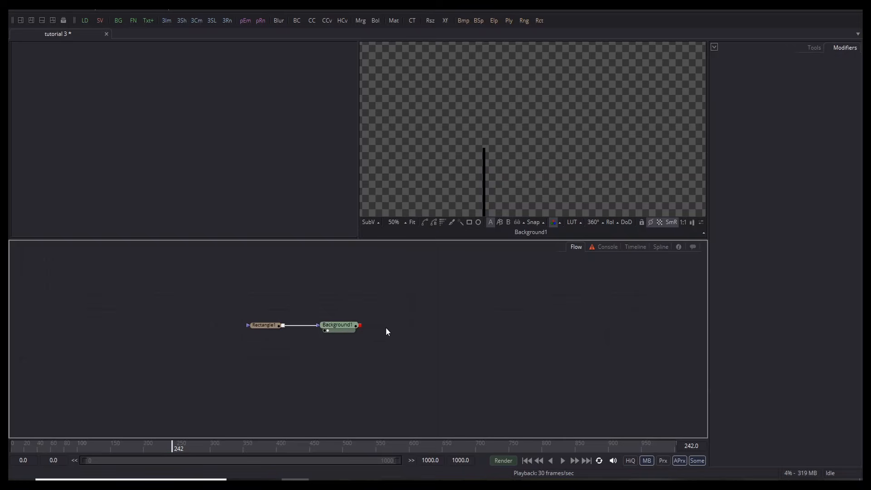
# Step: Move Background1 closer to Rectangle1 and save the comp
pyautogui.click(341, 329)
pyautogui.moveTo(333, 327); pyautogui.dragTo(308, 327)
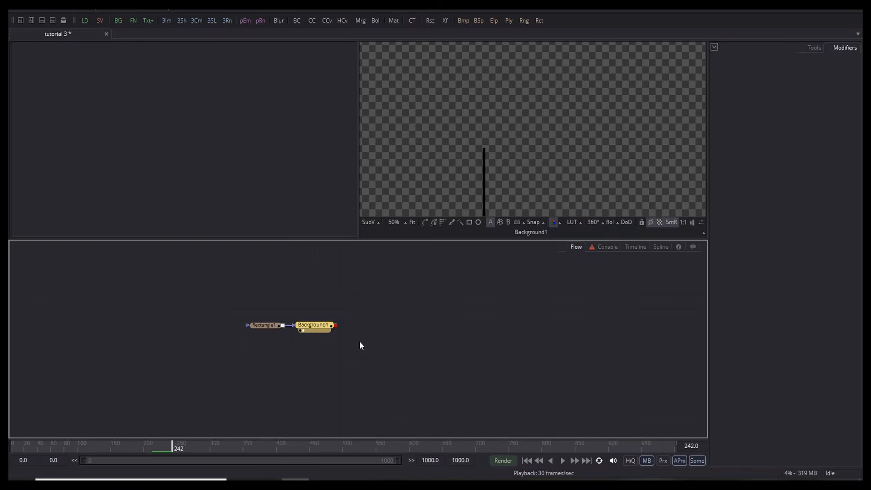
pyautogui.hotkey('ctrl', 's')
pyautogui.click(360, 302)
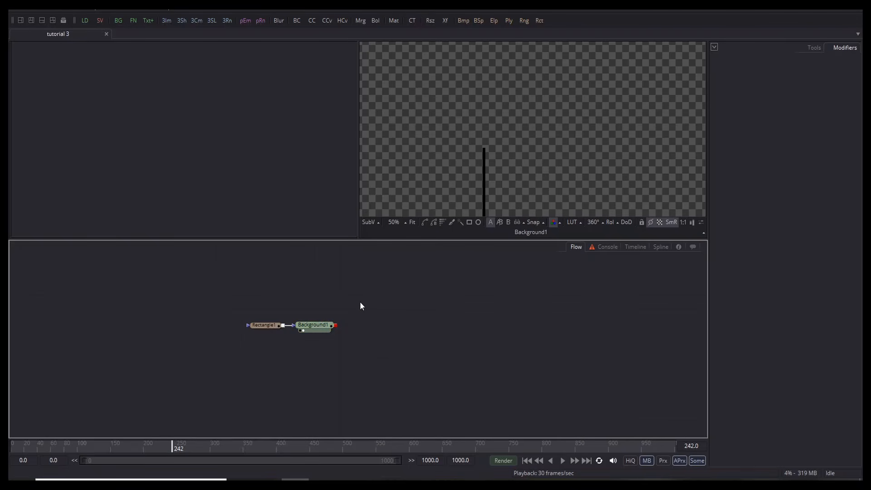
# Step: Add an Echo node found by searching 'ech' and place it after Background1
pyautogui.hotkey('ctrl', 'space')
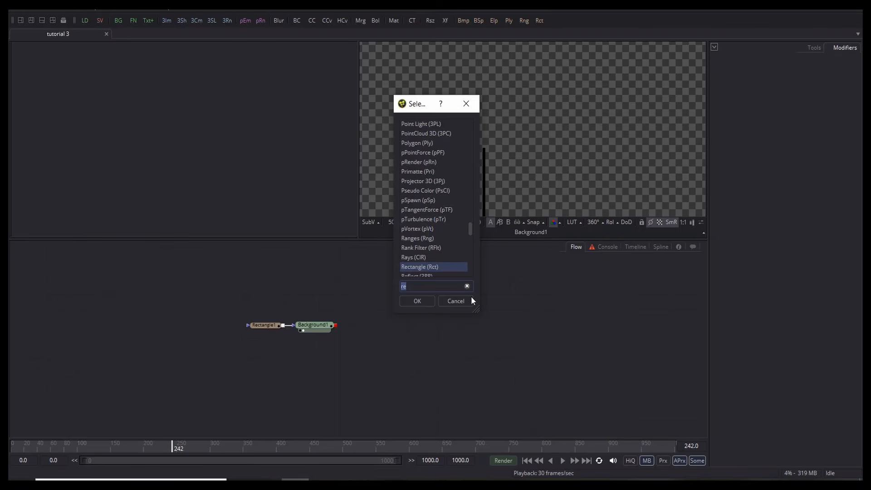
pyautogui.press('BackSpace')
pyautogui.write('ech')
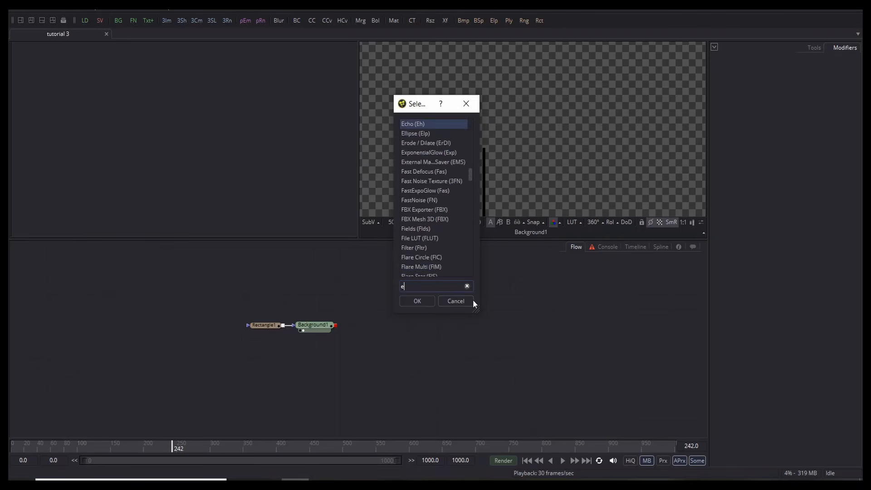
pyautogui.click(420, 301)
pyautogui.click(351, 326)
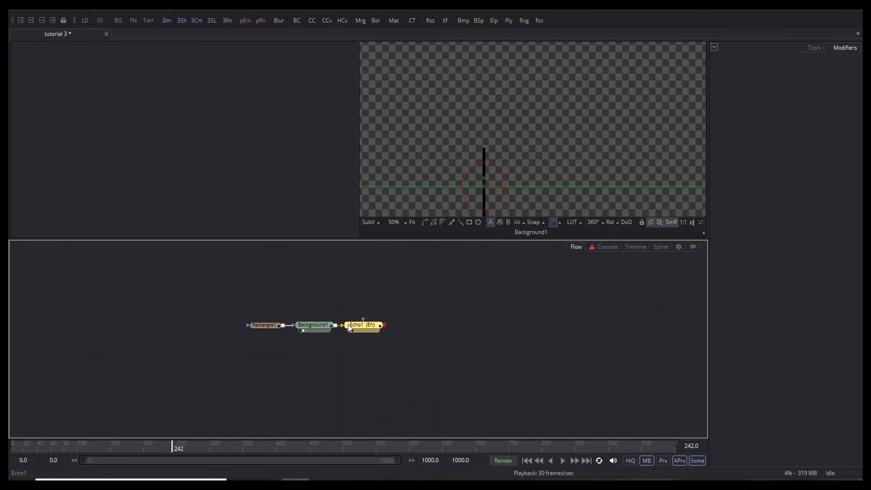
# Step: Set Echo1's Echo Frames to 60 and preview playback from frame 0
pyautogui.click(351, 330)
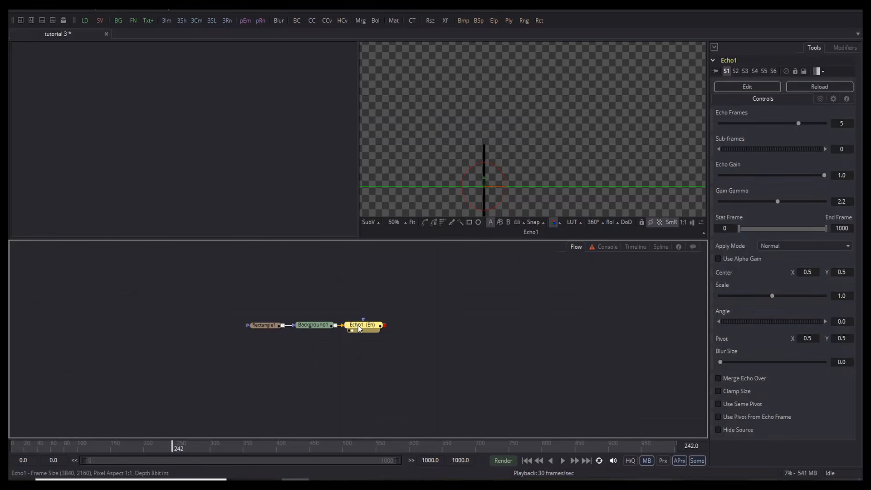
pyautogui.click(849, 122)
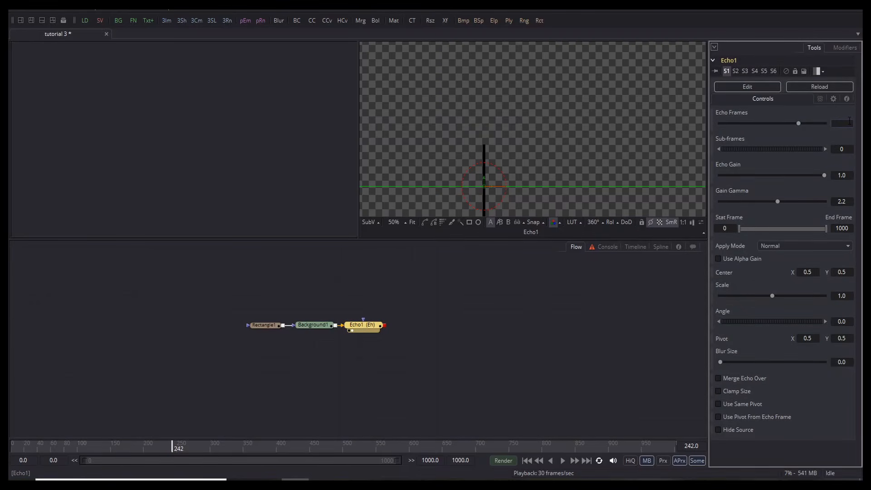
pyautogui.write('60')
pyautogui.click(526, 306)
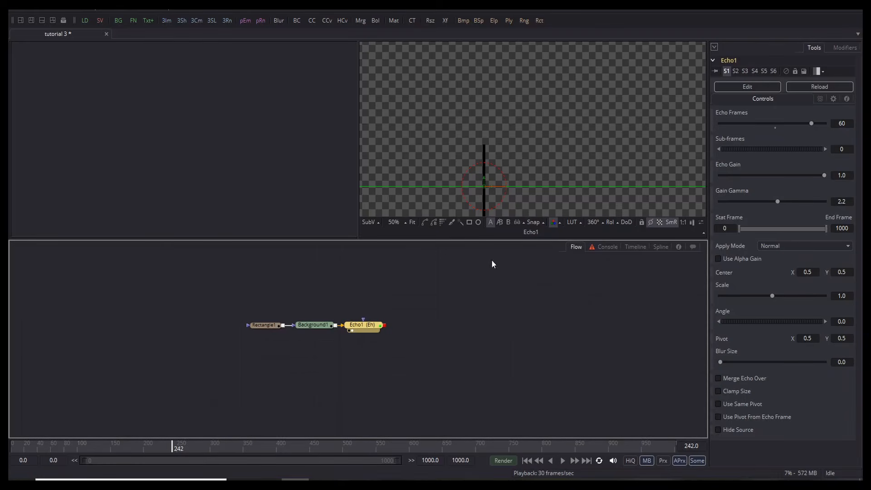
pyautogui.moveTo(177, 437); pyautogui.dragTo(12, 445)
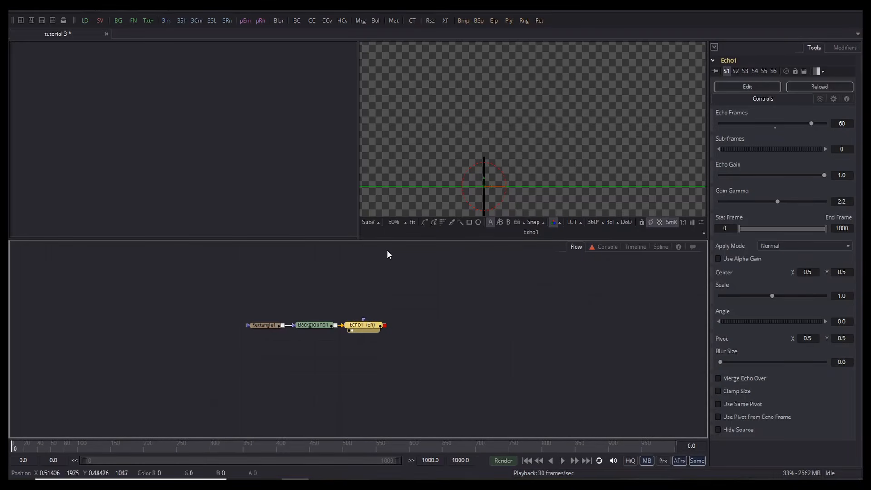
pyautogui.press('space')
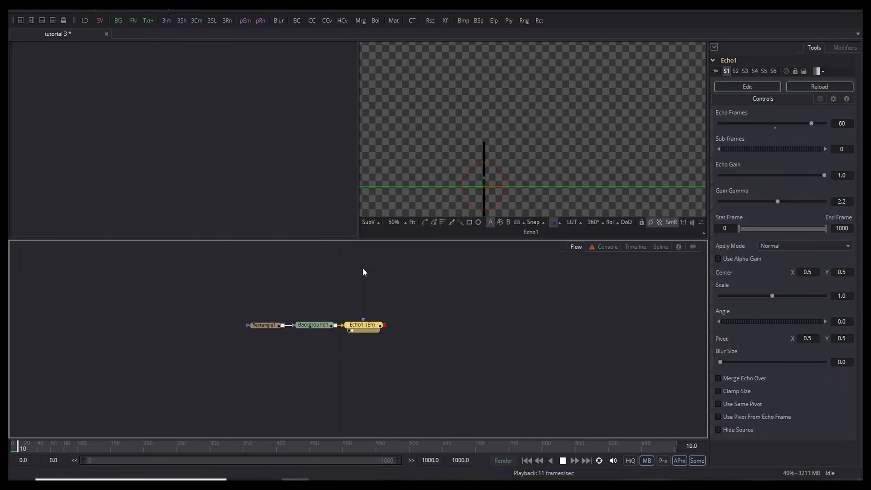
pyautogui.press('space')
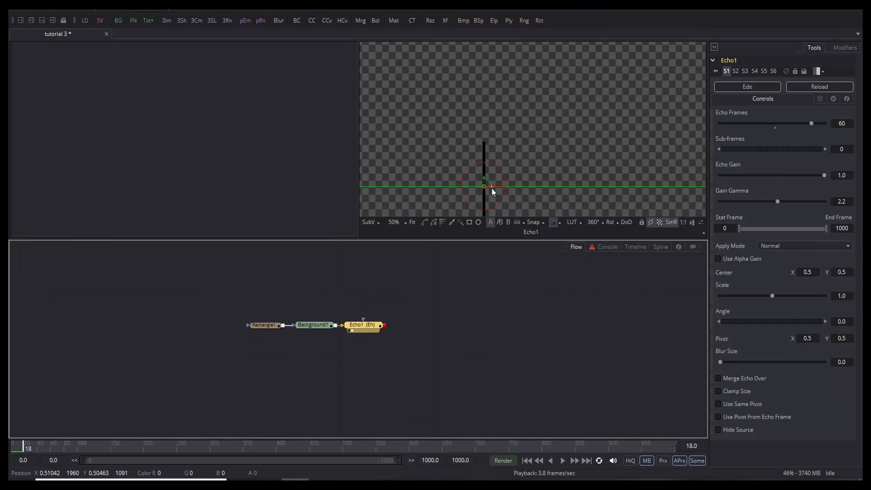
# Step: Shift the echo centre to about X 0.507 so the bars spread into a row
pyautogui.moveTo(490, 187); pyautogui.dragTo(500, 186)
pyautogui.click(501, 371)
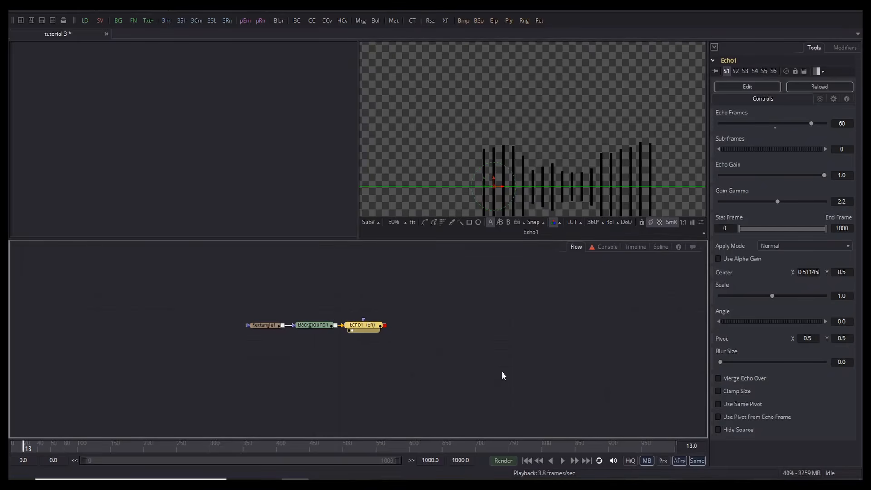
pyautogui.scroll(-2, 505, 155)
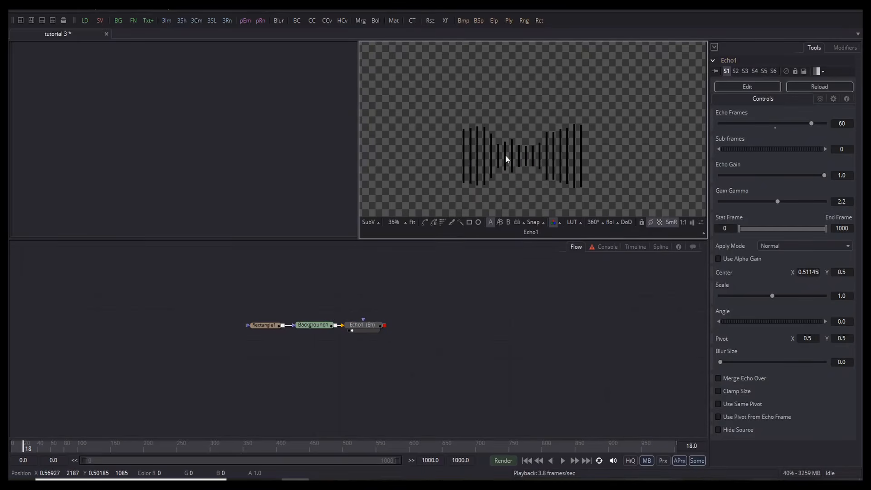
pyautogui.press('space')
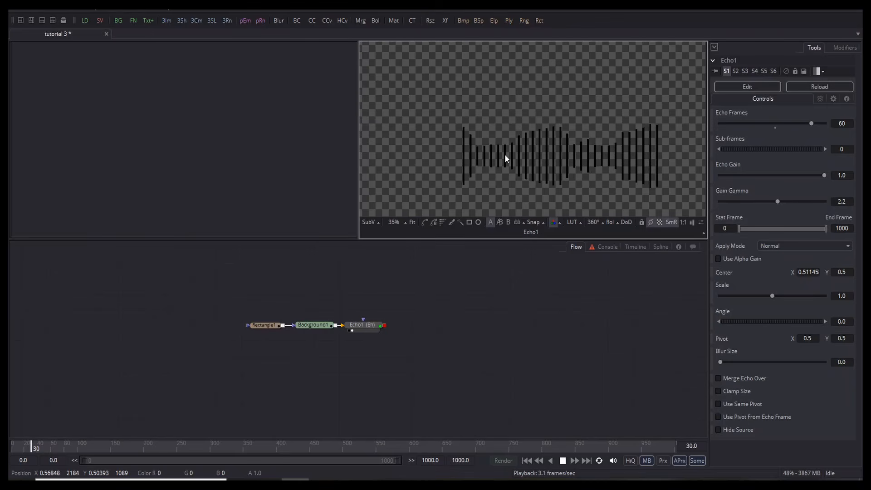
pyautogui.press('space')
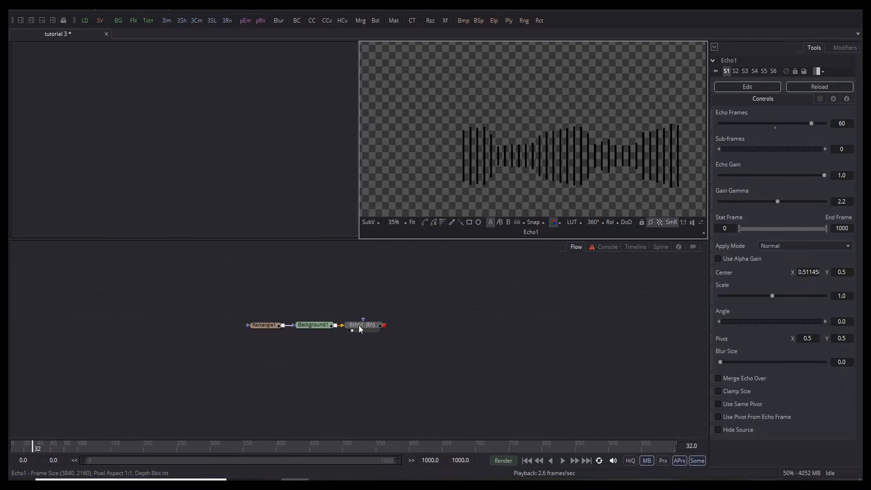
pyautogui.click(359, 325)
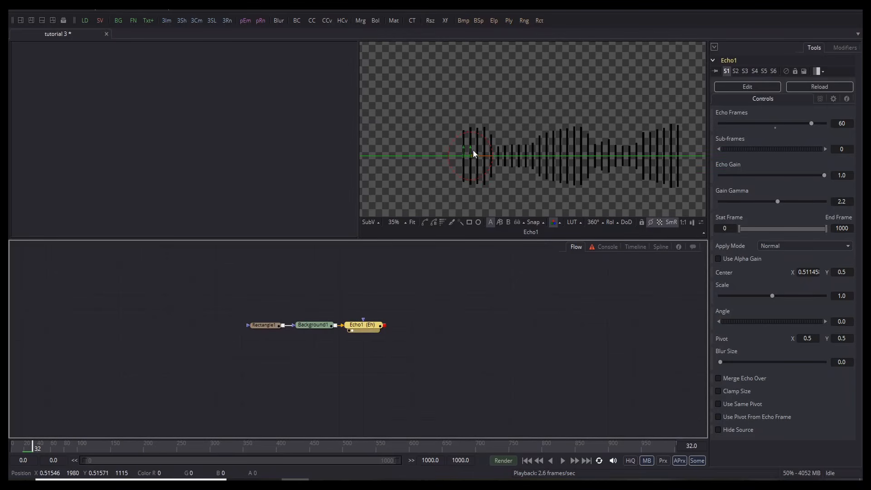
pyautogui.moveTo(477, 153); pyautogui.dragTo(476, 155)
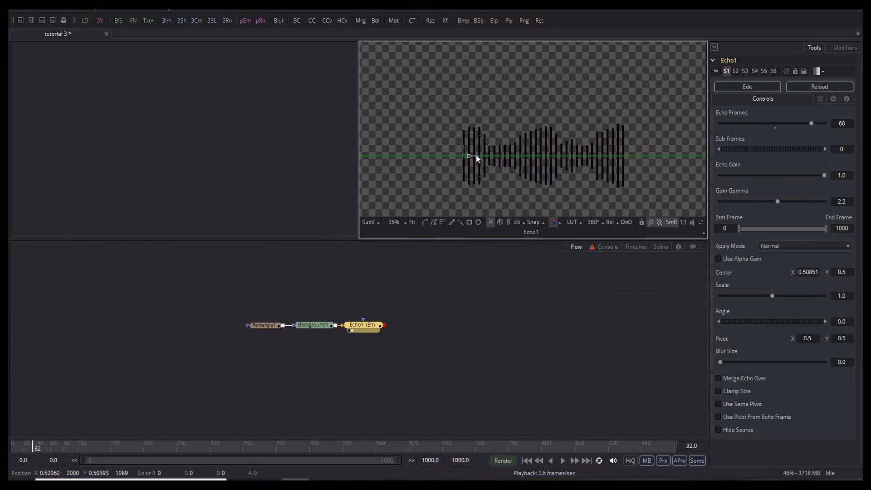
pyautogui.moveTo(475, 154); pyautogui.dragTo(475, 154)
# Step: Insert a Transform node (xf) after Echo1
pyautogui.click(474, 290)
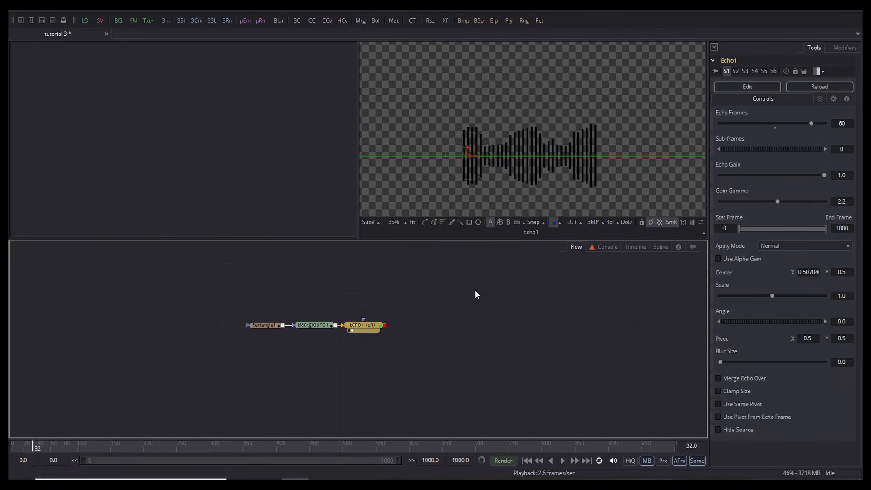
pyautogui.scroll(-5, 491, 137)
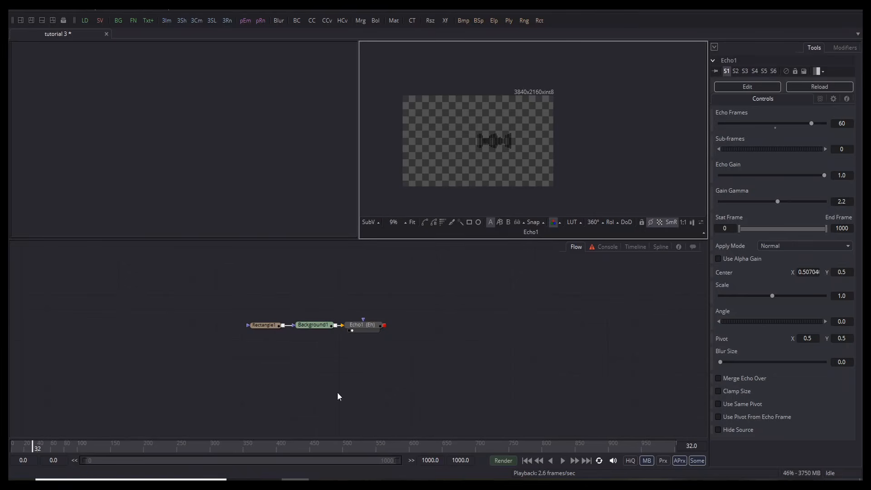
pyautogui.click(356, 327)
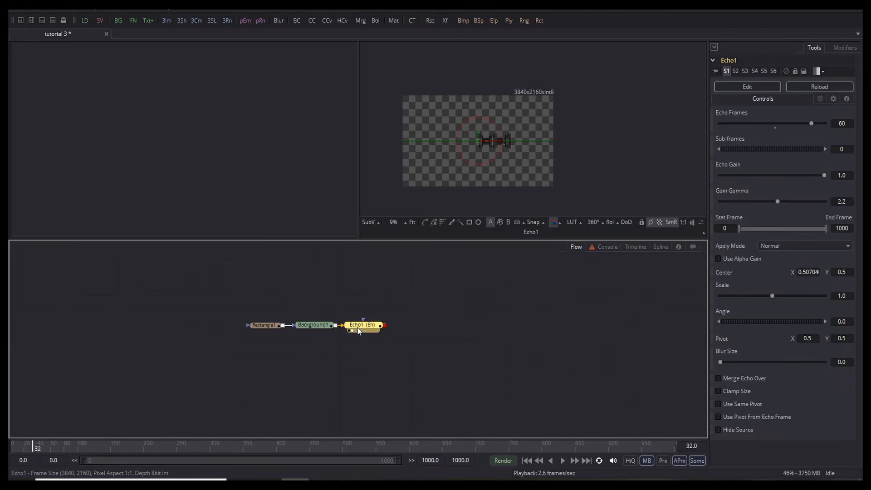
pyautogui.hotkey('shift', 'space')
pyautogui.write('x')
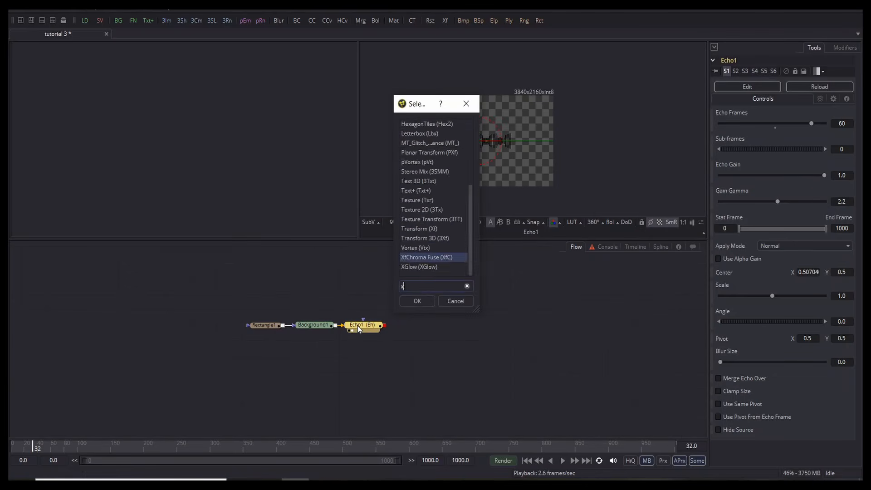
pyautogui.write('f')
pyautogui.click(415, 134)
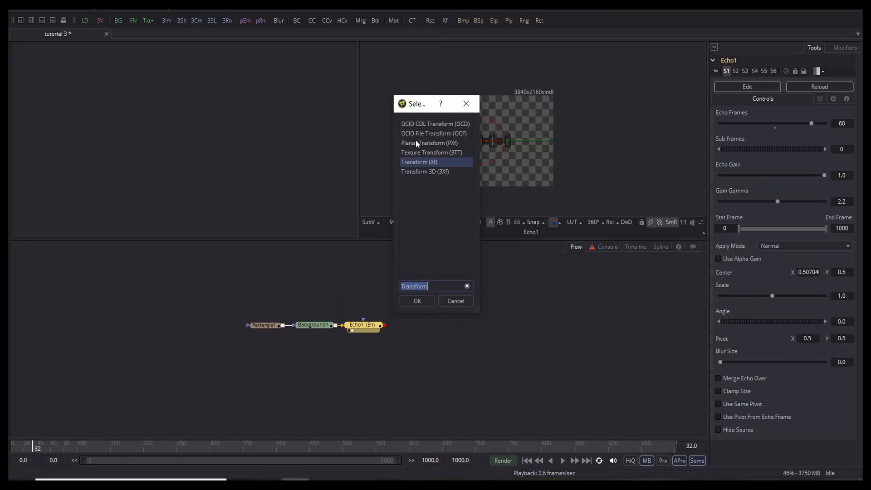
pyautogui.click(425, 302)
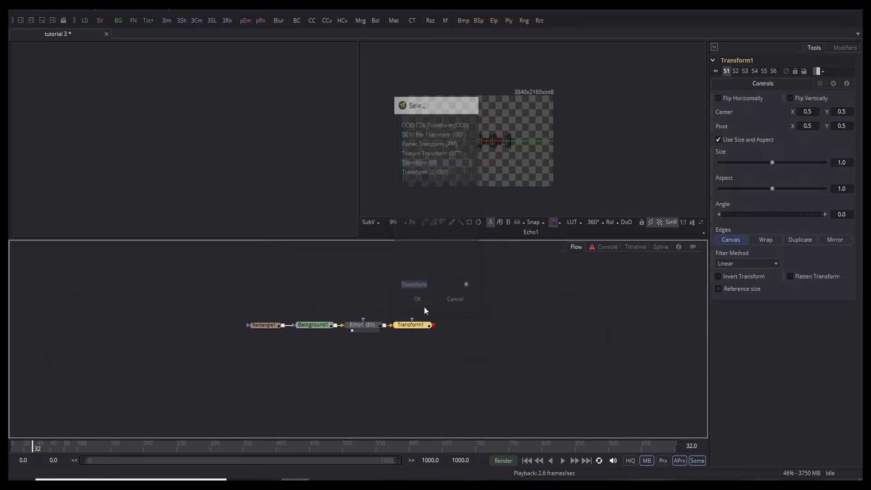
# Step: Move Transform1's centre down to about X 0.367, Y 0.238
pyautogui.click(400, 329)
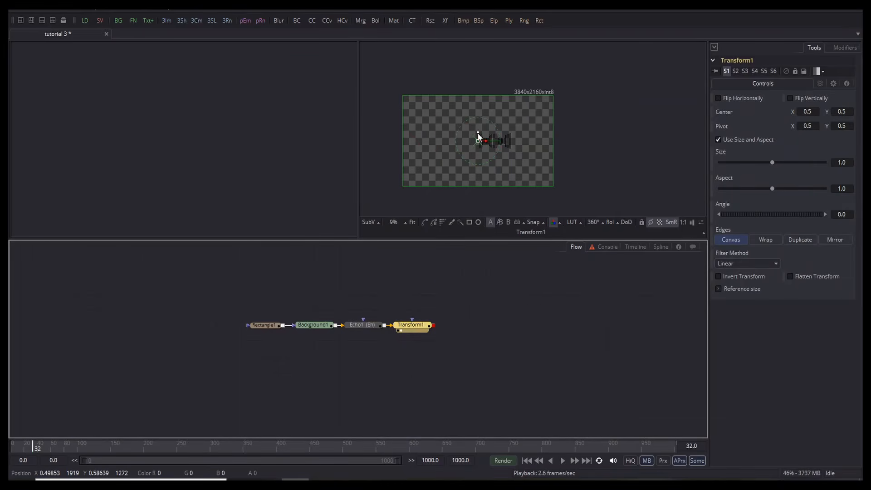
pyautogui.moveTo(478, 133); pyautogui.dragTo(466, 163)
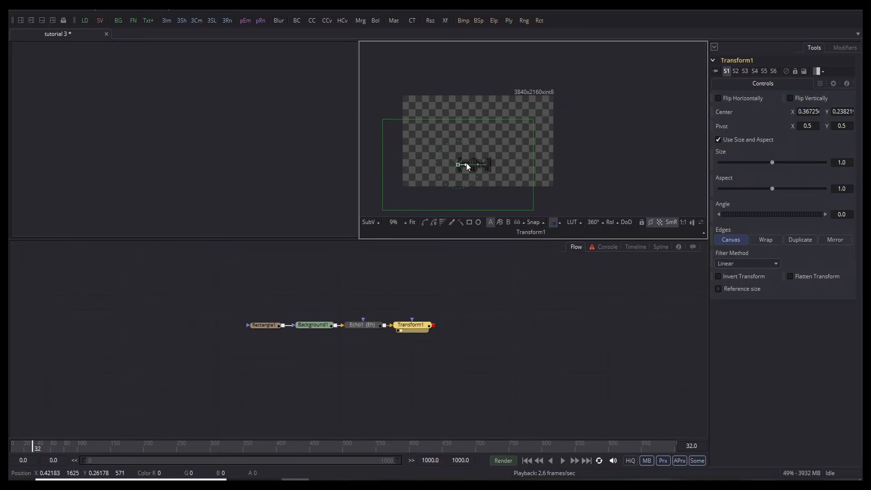
pyautogui.click(481, 357)
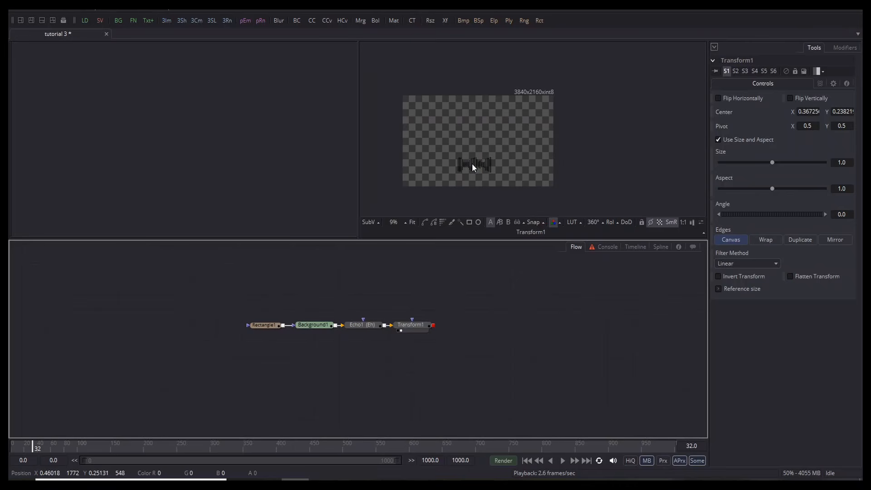
pyautogui.scroll(3, 473, 167)
pyautogui.scroll(-1, 471, 167)
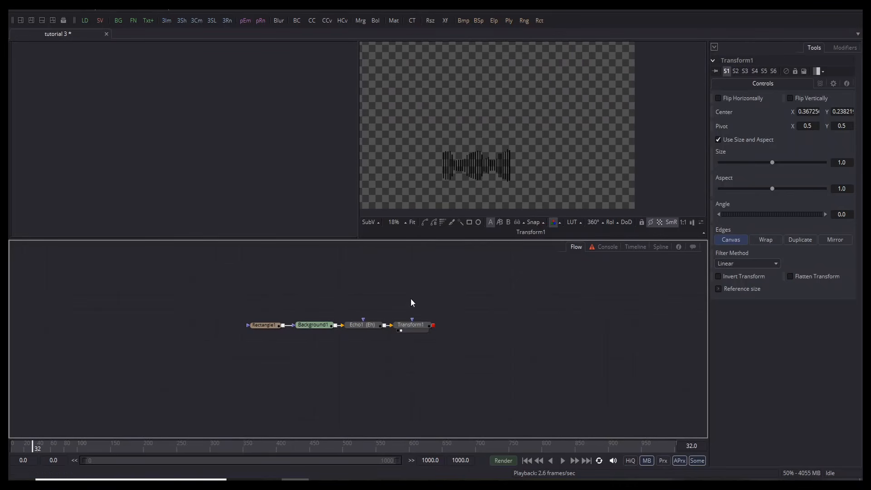
pyautogui.click(409, 326)
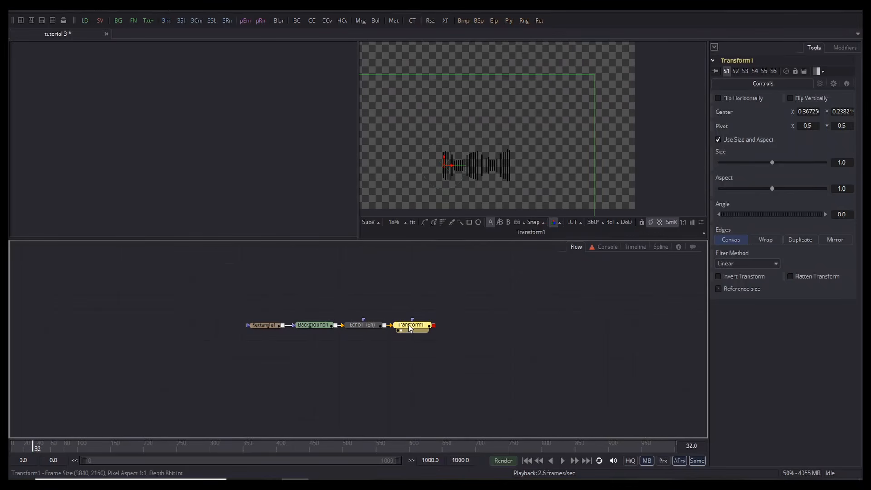
pyautogui.click(405, 289)
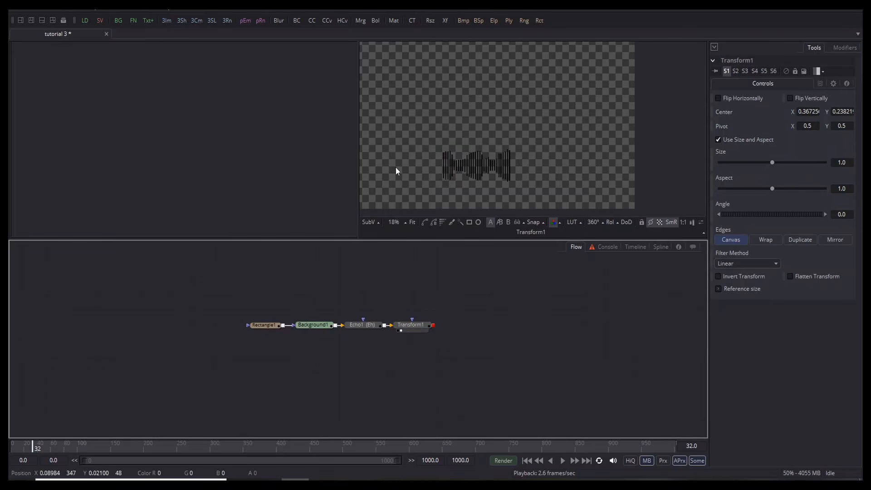
pyautogui.scroll(-3, 454, 118)
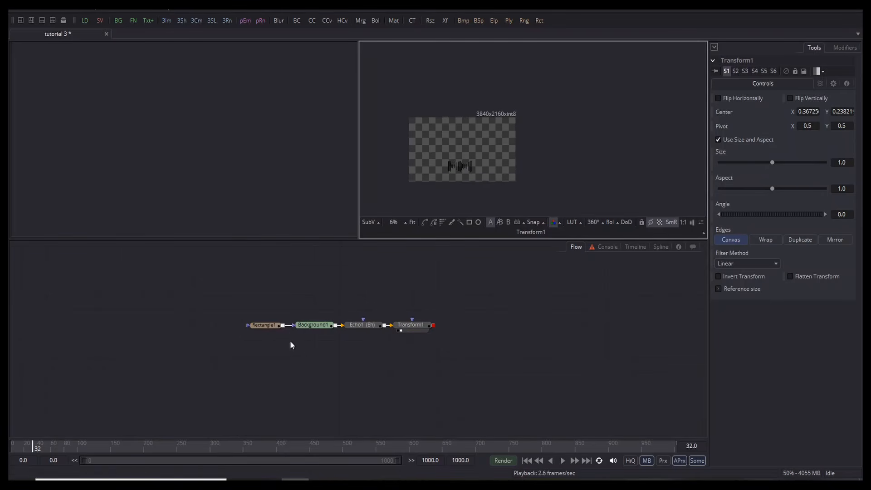
# Step: Turn off Use Frame Format Settings on Background1 and set Width and Height to 1920
pyautogui.click(313, 324)
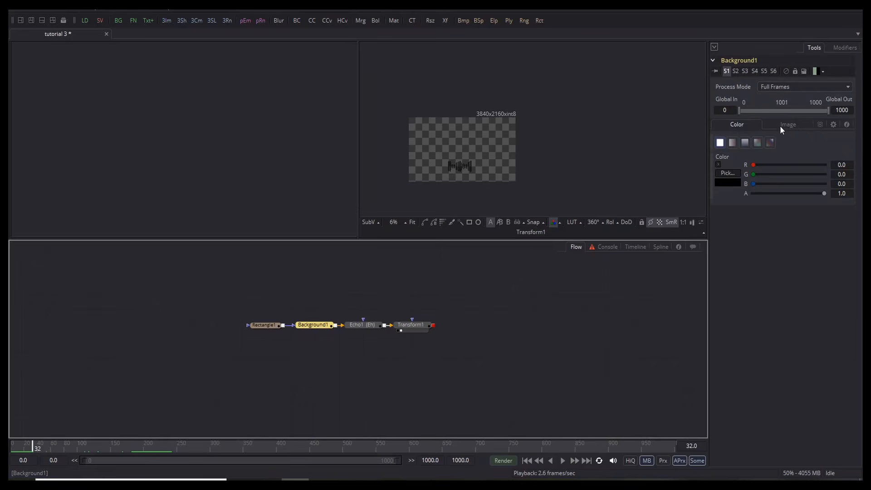
pyautogui.click(784, 124)
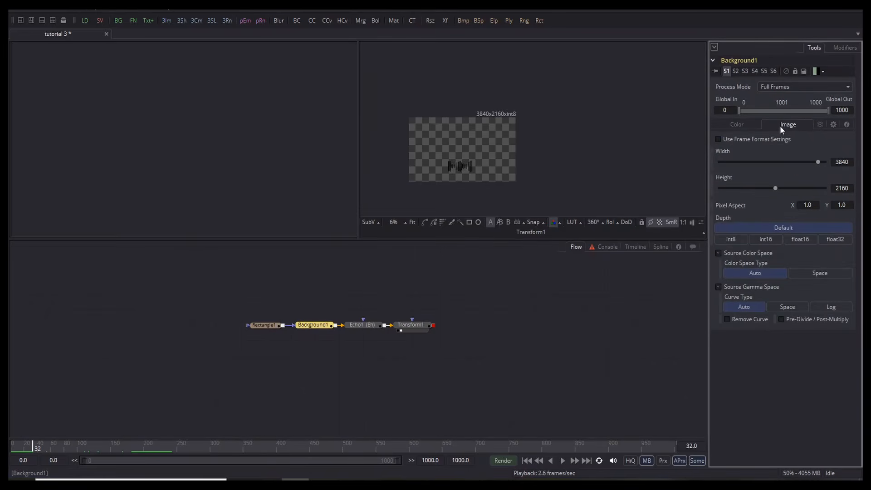
pyautogui.click(717, 138)
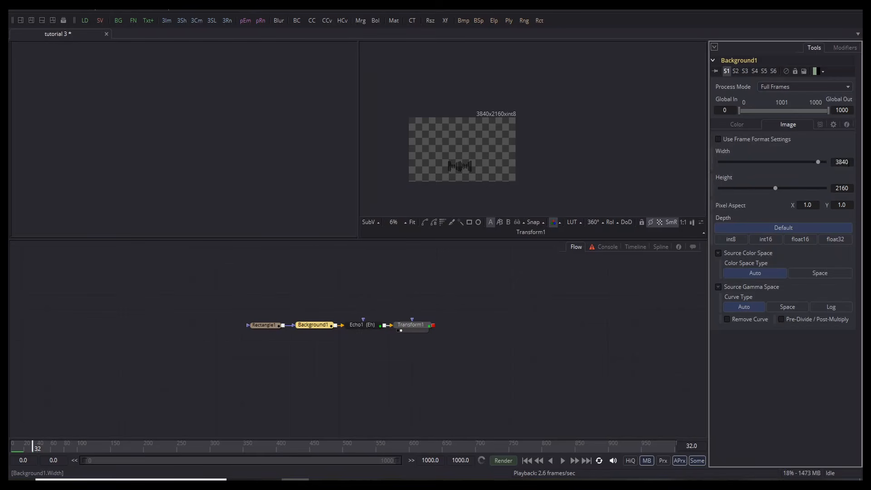
pyautogui.click(842, 162)
pyautogui.write('1920')
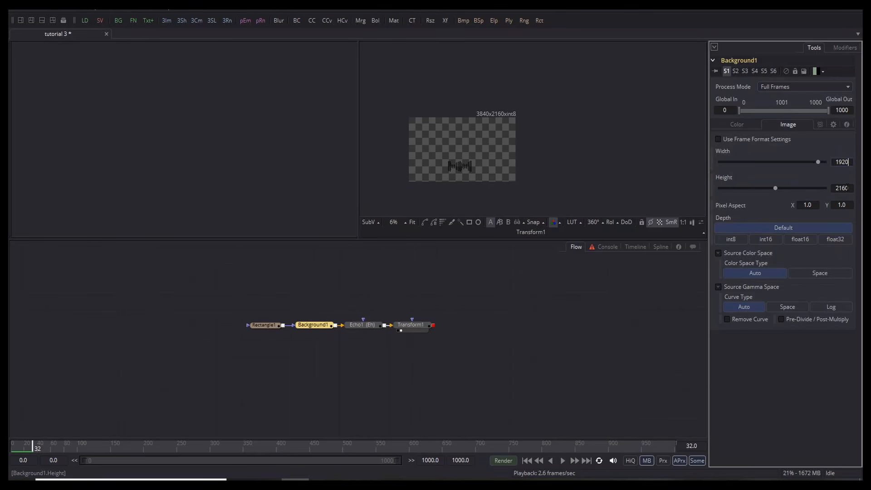
pyautogui.click(845, 188)
pyautogui.write('192')
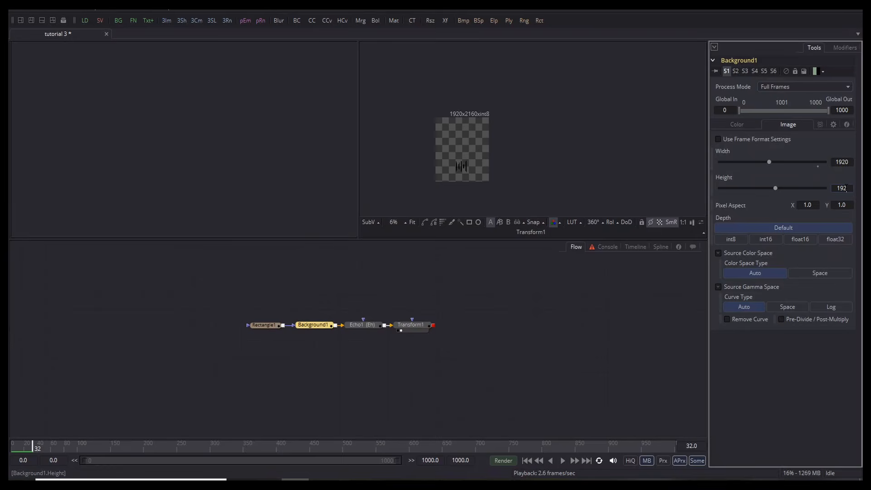
pyautogui.write('0')
pyautogui.click(597, 338)
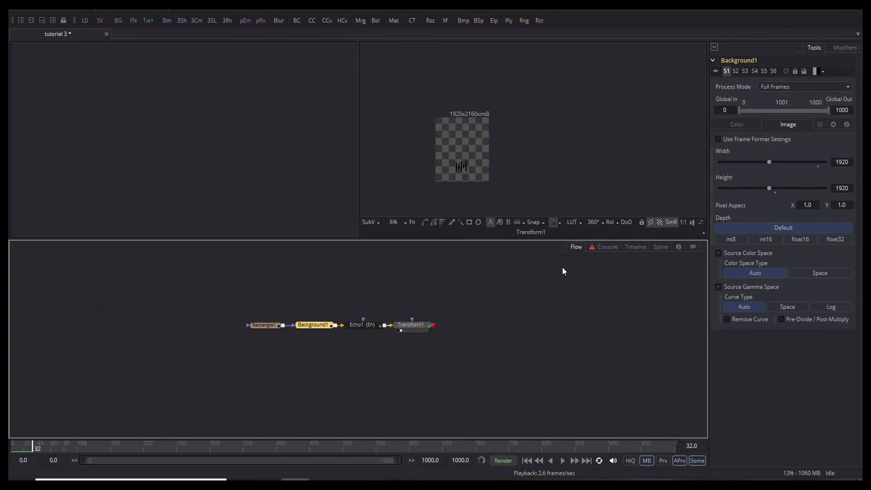
# Step: Preview the echoed bars playing in the 1920x1920 square frame
pyautogui.scroll(6, 465, 167)
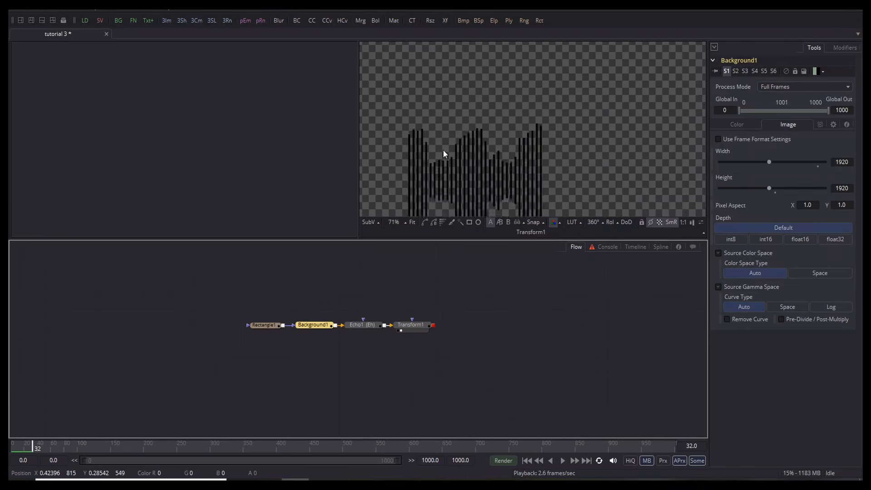
pyautogui.click(472, 192)
pyautogui.scroll(2, 476, 140)
pyautogui.press('space')
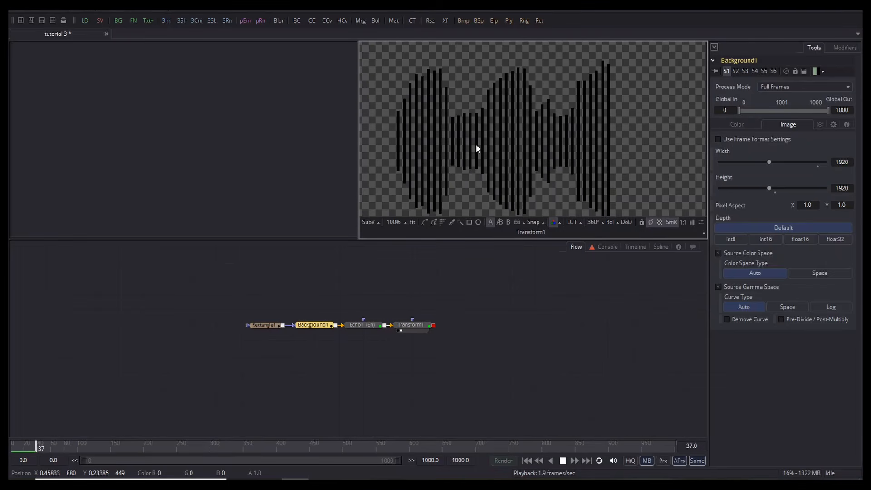
pyautogui.press('space')
pyautogui.scroll(-4, 475, 144)
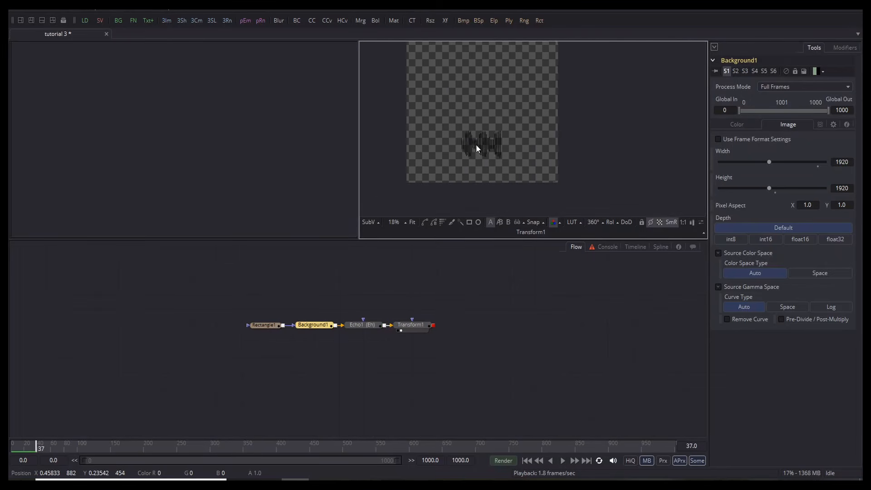
pyautogui.scroll(-2, 475, 144)
pyautogui.scroll(4, 521, 81)
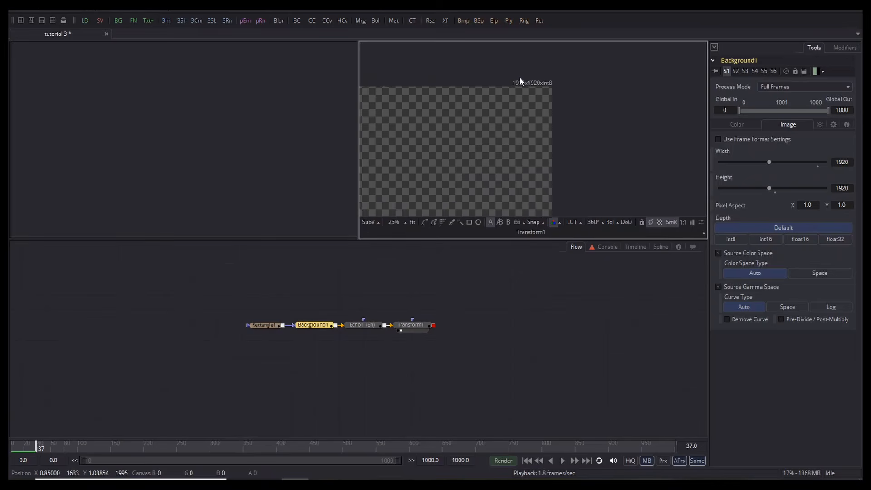
pyautogui.scroll(-2, 485, 146)
# Step: Duplicate Background1 as Background1_1 and switch its fill to a gradient
pyautogui.rightClick(317, 329)
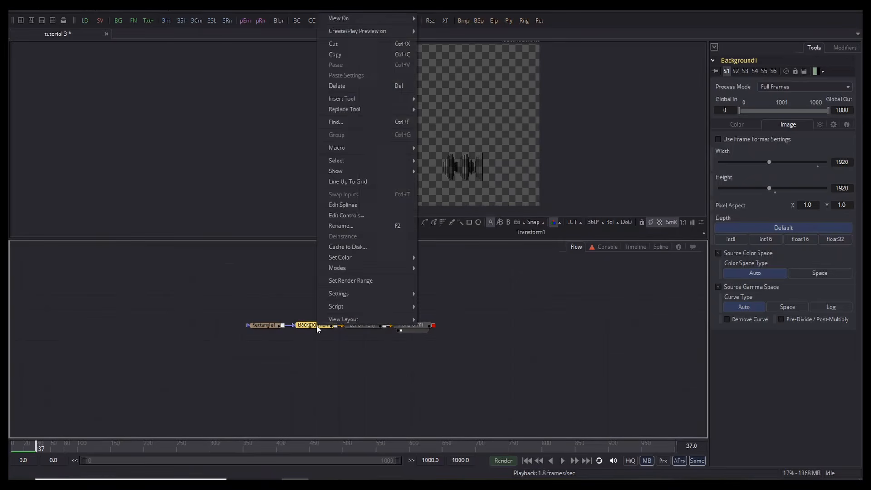
pyautogui.click(356, 55)
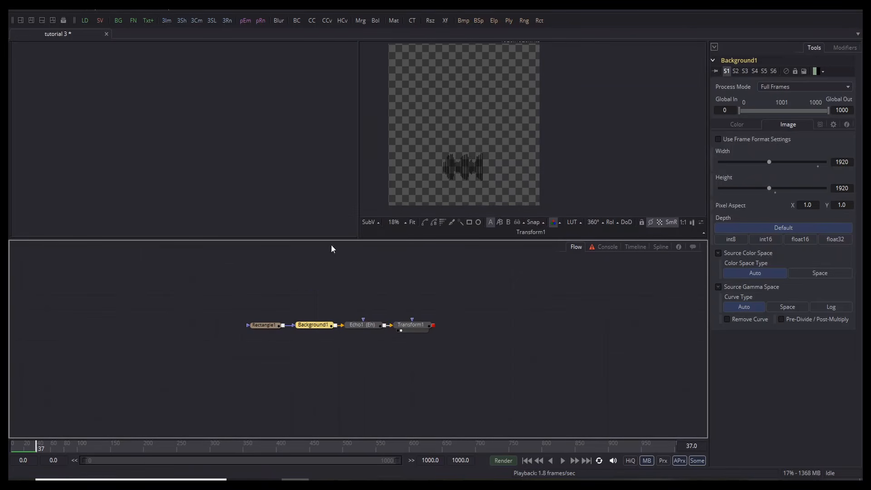
pyautogui.rightClick(285, 295)
pyautogui.click(308, 447)
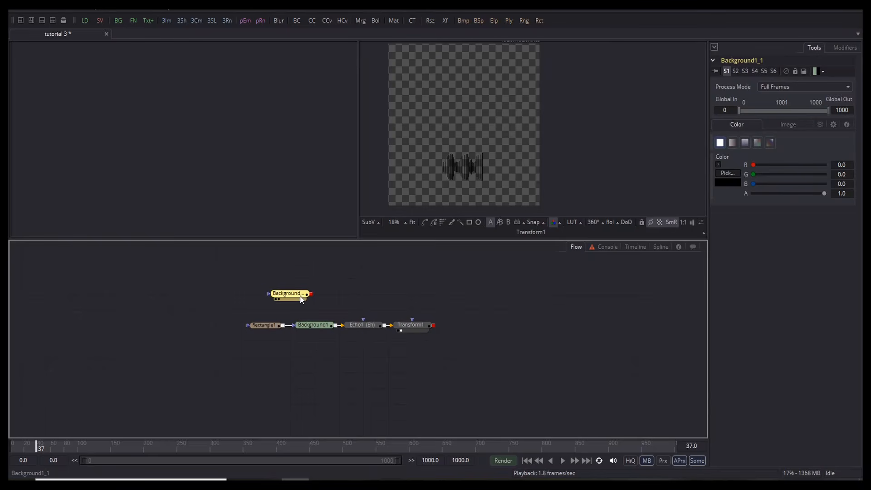
pyautogui.moveTo(302, 299); pyautogui.dragTo(313, 299)
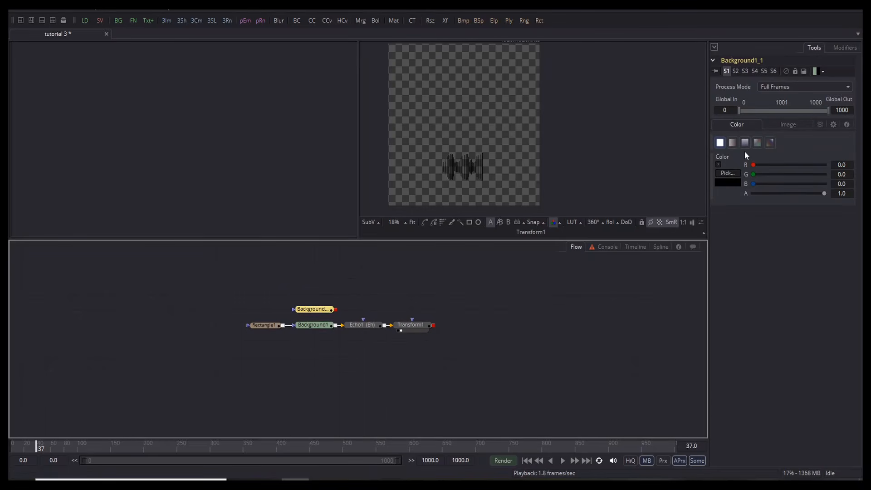
pyautogui.click(770, 142)
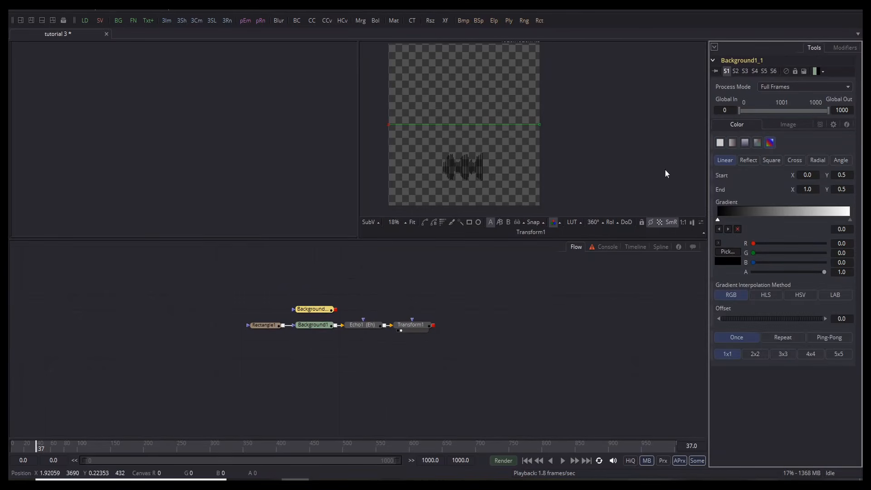
pyautogui.click(303, 315)
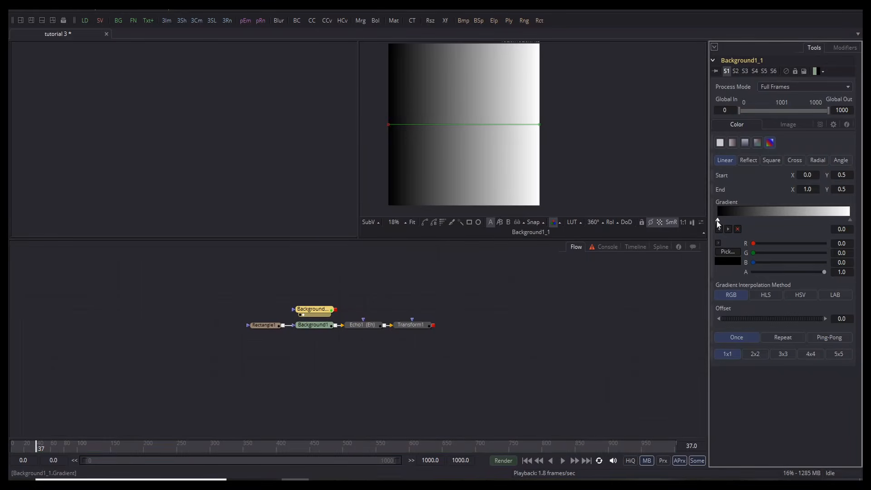
# Step: Color the gradient red to blue (#0019ff) and move the node above Transform1
pyautogui.click(721, 260)
pyautogui.moveTo(438, 169); pyautogui.dragTo(420, 134)
pyautogui.moveTo(533, 216); pyautogui.dragTo(537, 167)
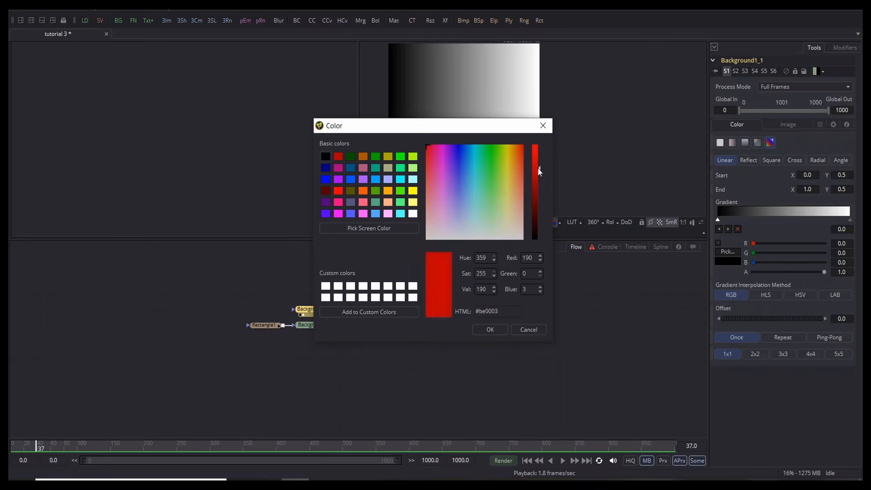
pyautogui.click(486, 330)
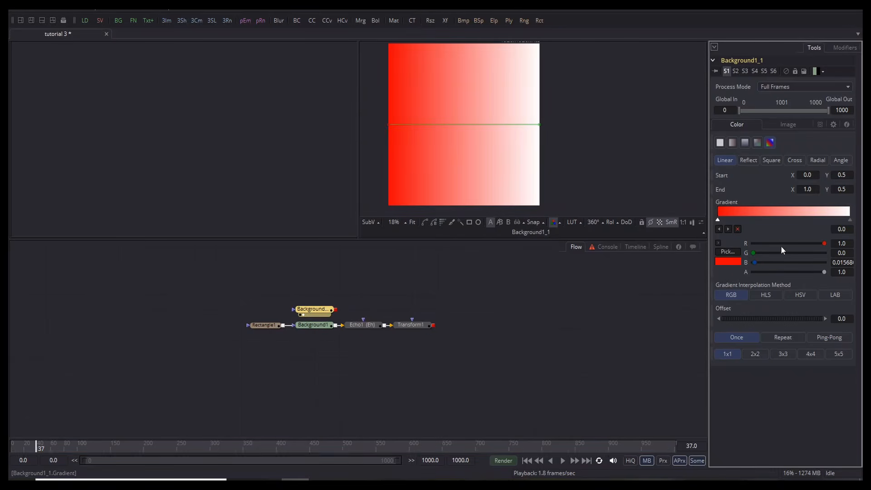
pyautogui.click(850, 221)
pyautogui.click(727, 261)
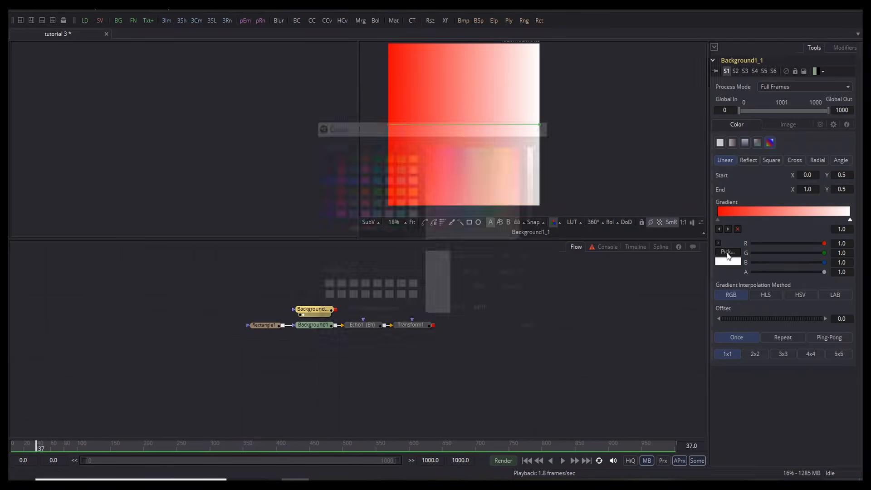
pyautogui.moveTo(455, 156); pyautogui.dragTo(460, 143)
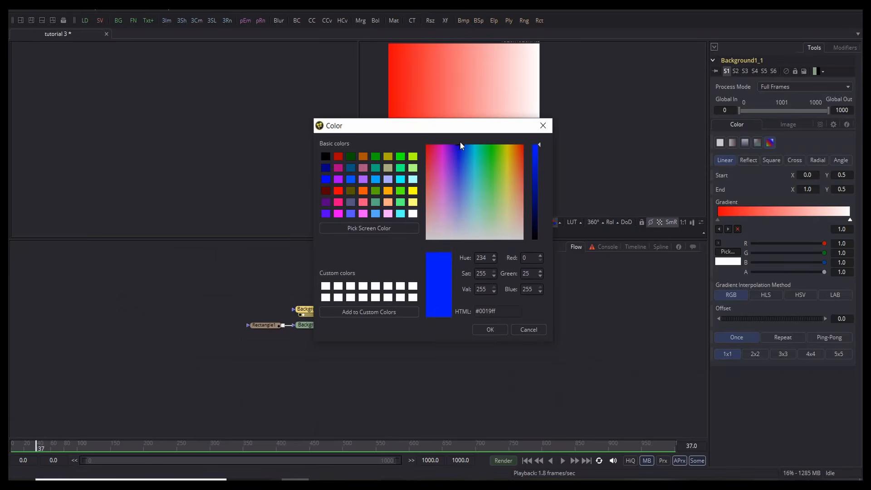
pyautogui.click(491, 329)
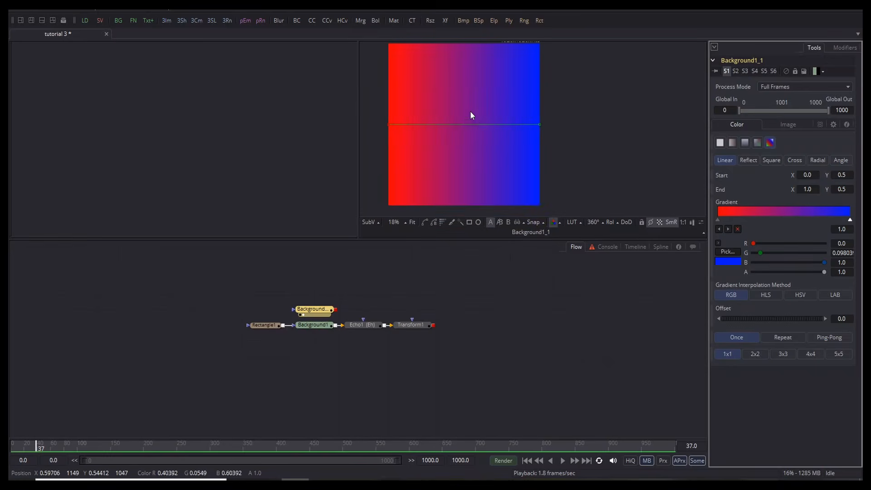
pyautogui.click(387, 269)
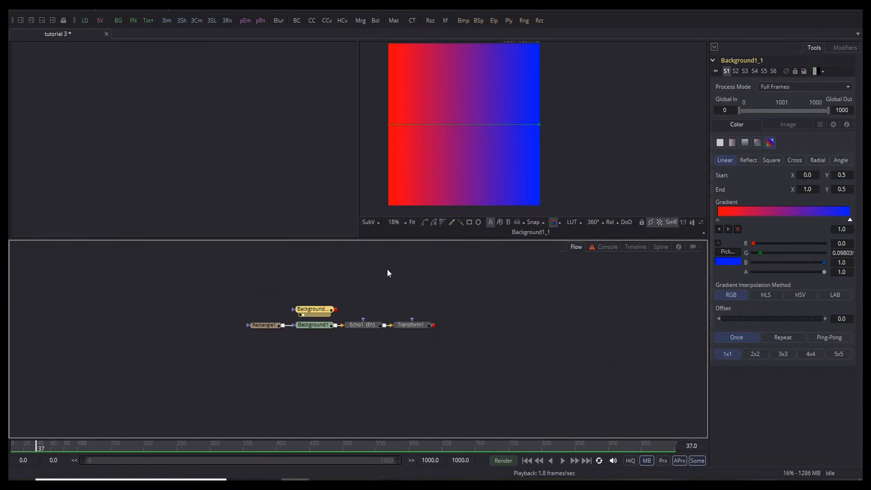
pyautogui.moveTo(326, 312); pyautogui.dragTo(434, 327)
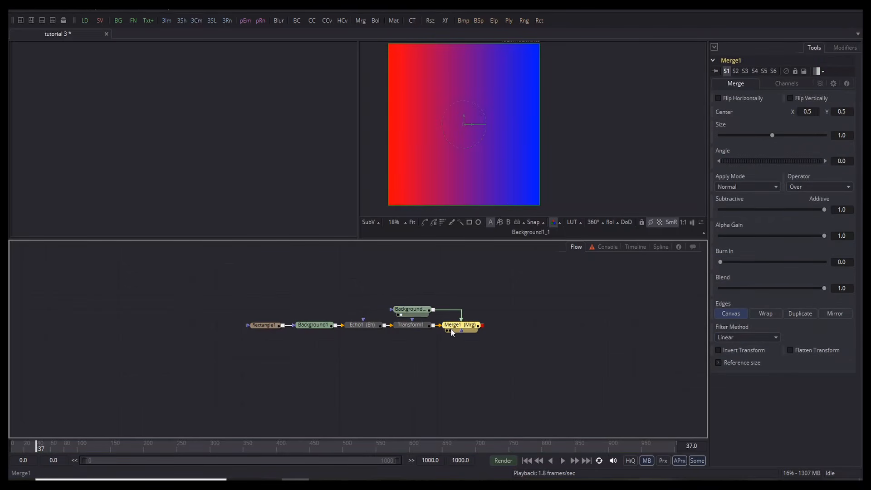
# Step: Set Merge1's operator to In, show a solid background, and preview the coloured bars
pyautogui.press('2')
pyautogui.click(835, 186)
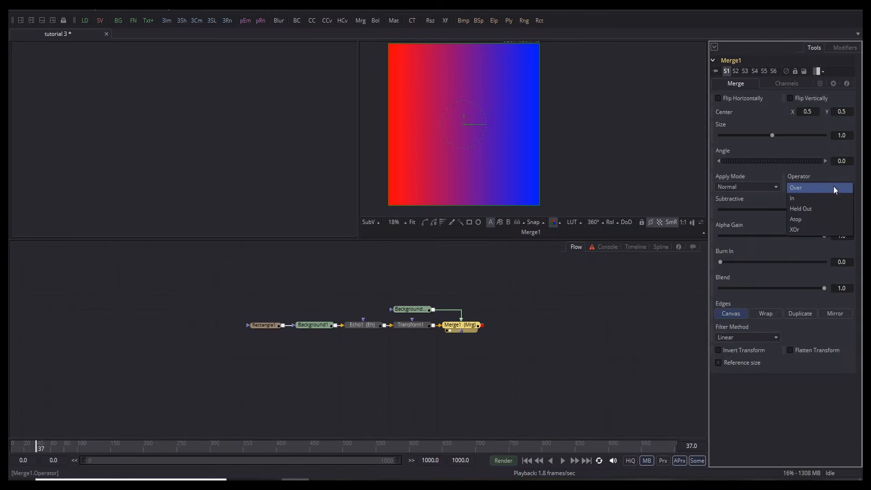
pyautogui.click(794, 198)
pyautogui.scroll(5, 463, 159)
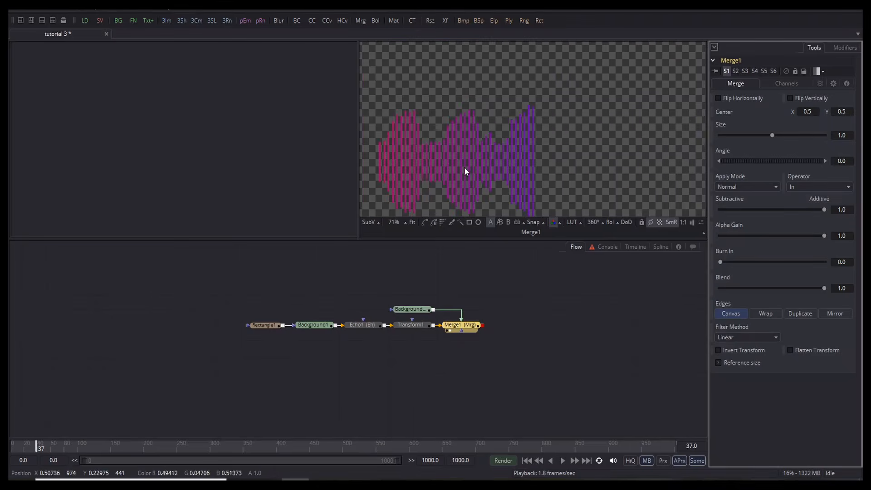
pyautogui.scroll(3, 464, 167)
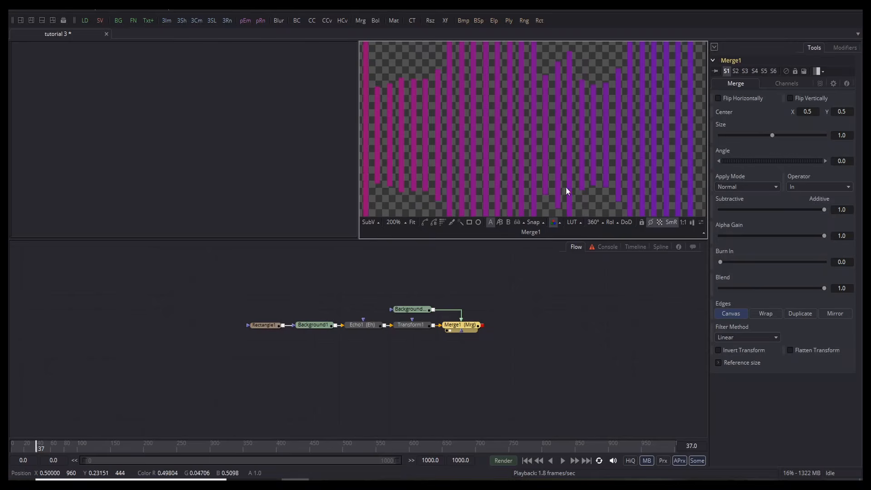
pyautogui.click(659, 222)
pyautogui.scroll(-6, 498, 120)
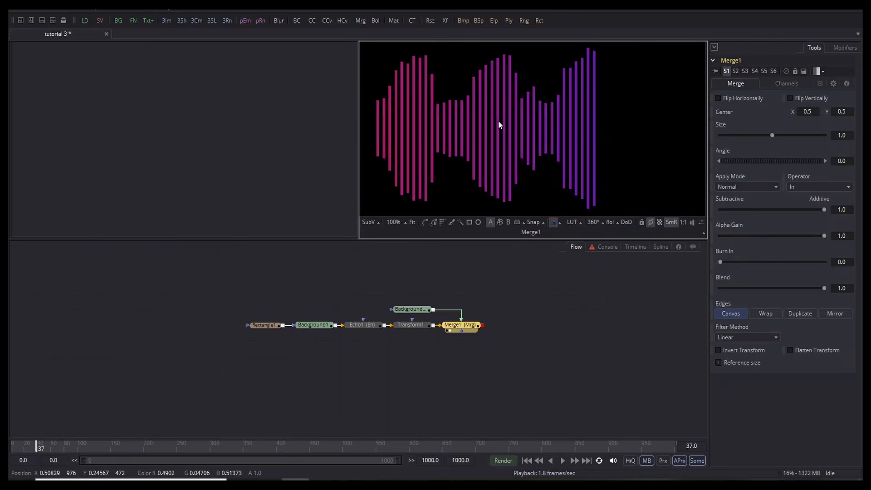
pyautogui.scroll(2, 498, 120)
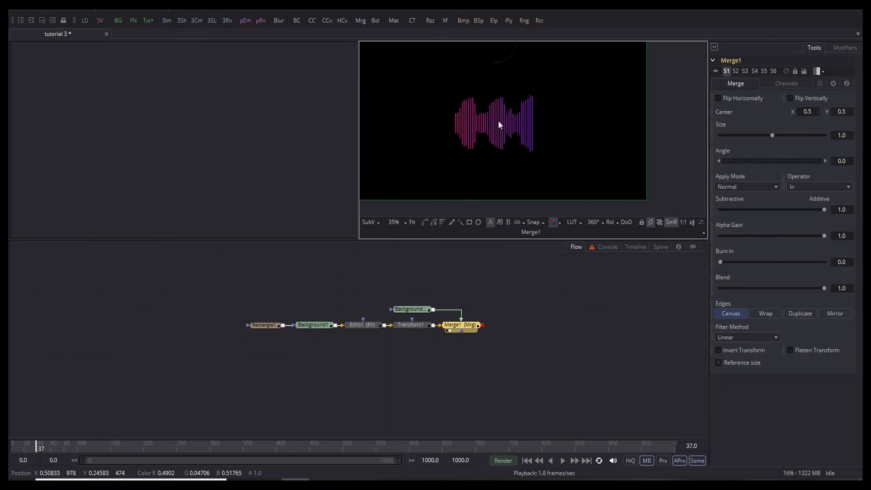
pyautogui.press('space')
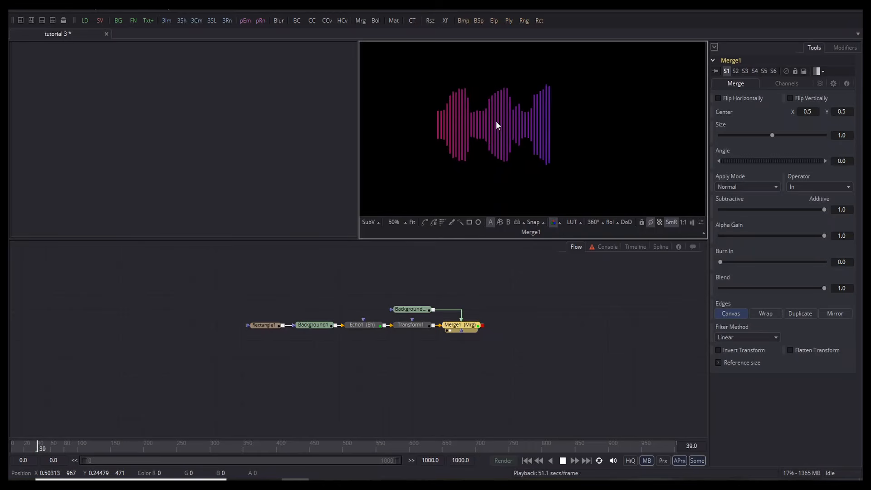
pyautogui.press('space')
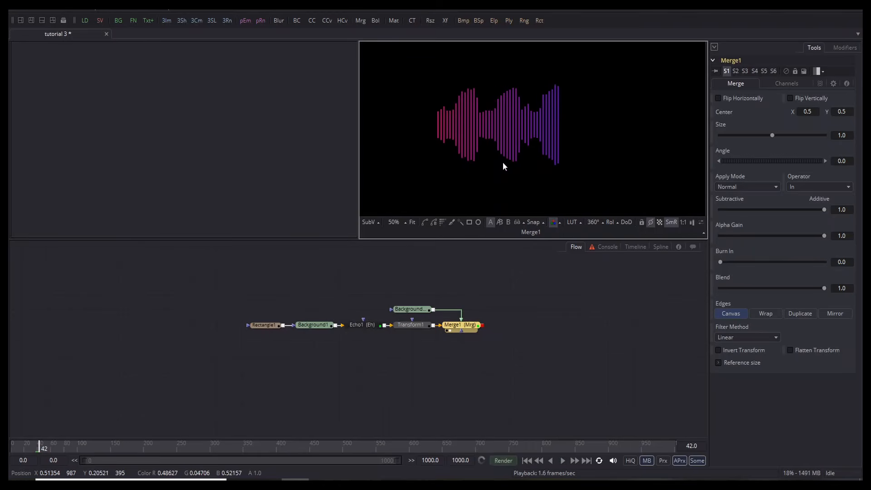
# Step: Reframe the node graph and select Merge1 to add a tool after it
pyautogui.click(532, 356)
pyautogui.moveTo(535, 355); pyautogui.dragTo(503, 358)
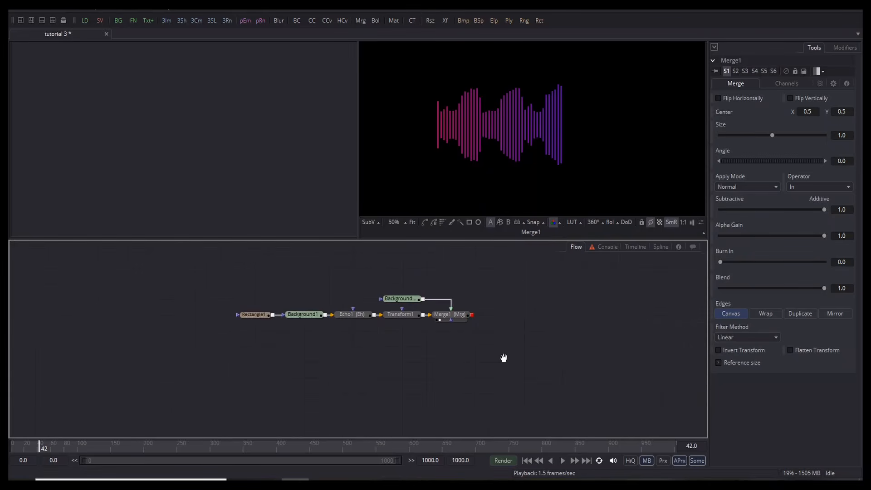
pyautogui.moveTo(551, 325); pyautogui.dragTo(439, 319)
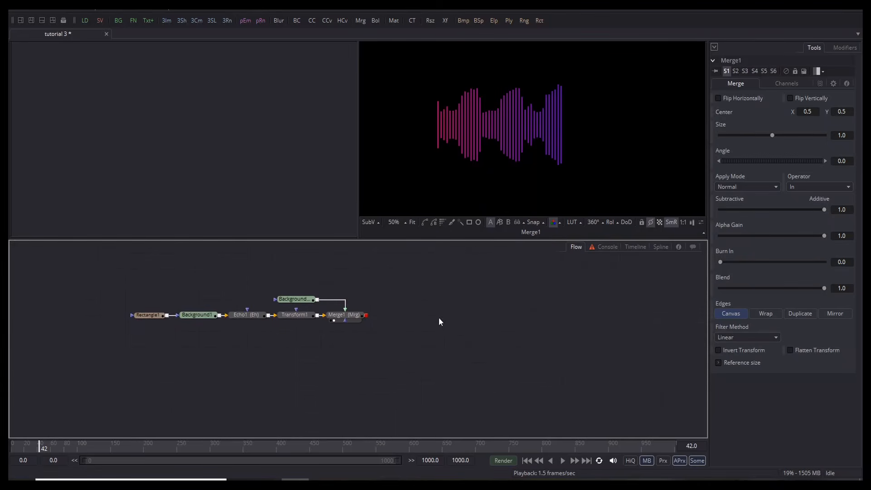
pyautogui.click(351, 319)
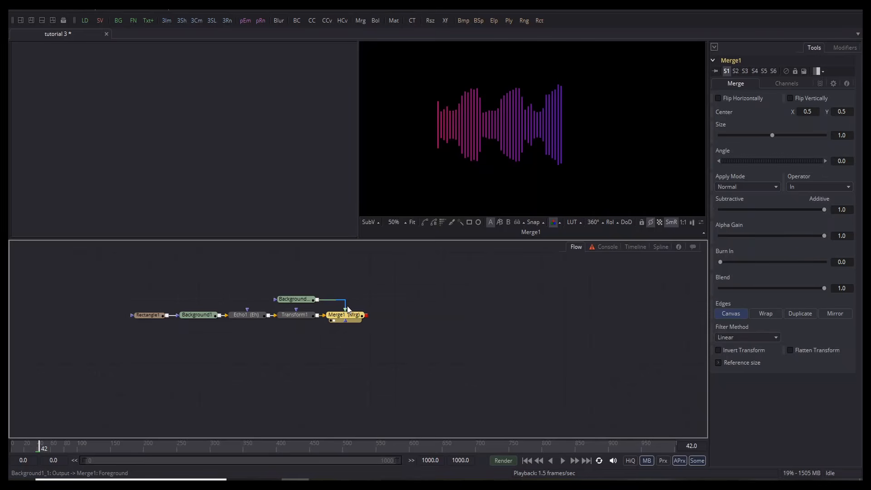
pyautogui.hotkey('shift', 'space')
# Step: Add Transform2 after Merge1 and lower its Aspect to 0.7631
pyautogui.write('xf')
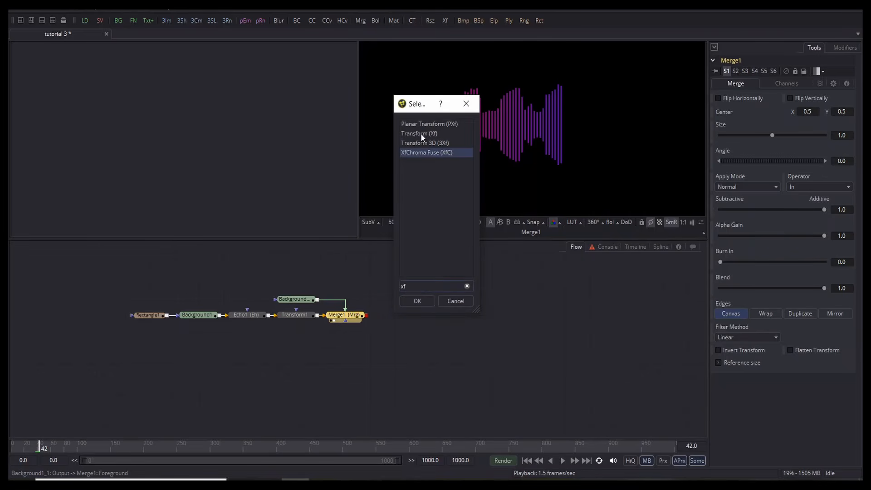
pyautogui.click(420, 134)
pyautogui.click(406, 301)
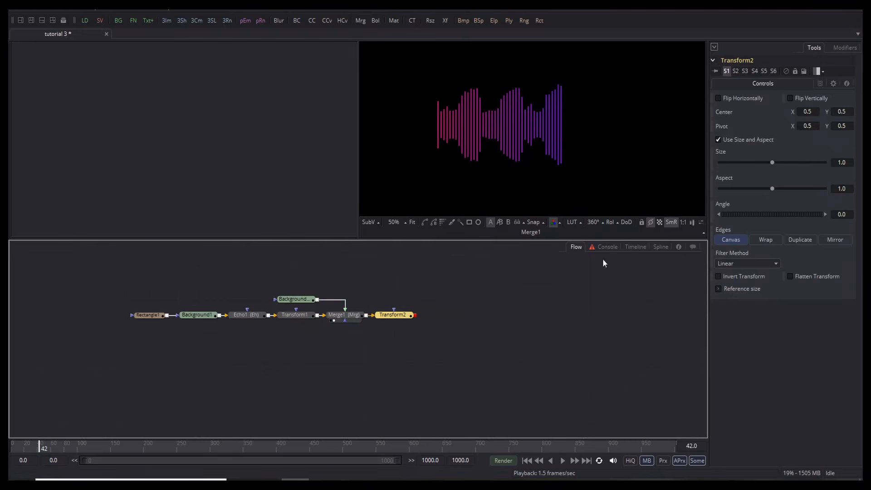
pyautogui.click(382, 320)
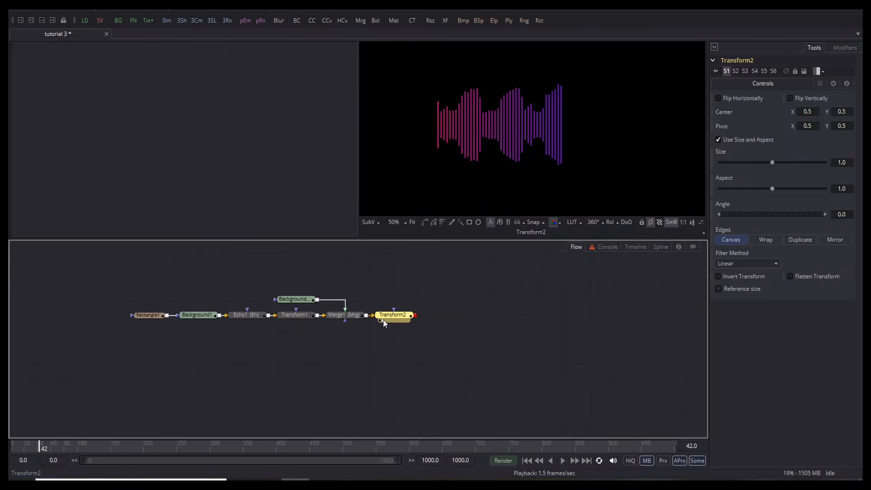
pyautogui.moveTo(771, 189); pyautogui.dragTo(758, 189)
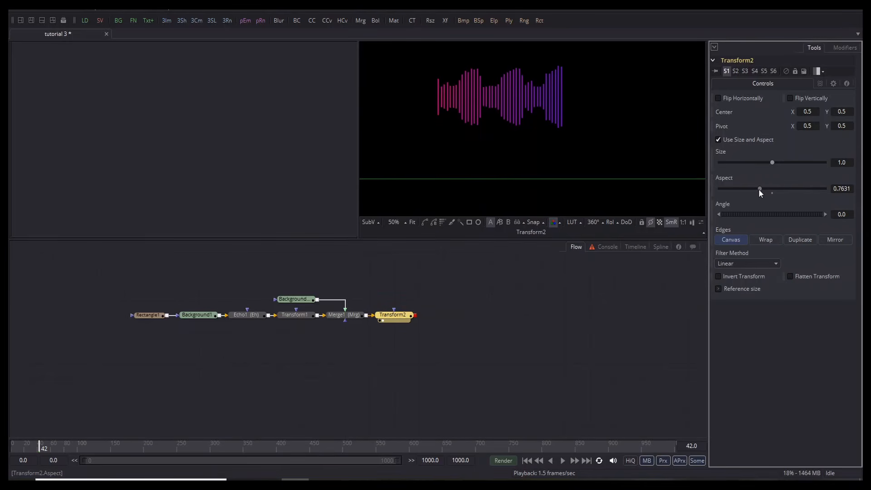
pyautogui.click(528, 303)
pyautogui.click(389, 316)
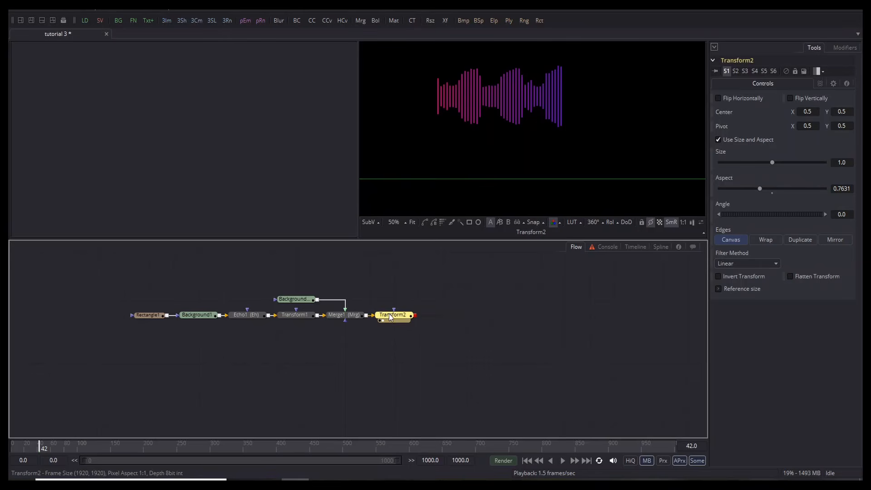
# Step: Insert a Coordinate Space node set to Polar to Rectangular after Transform2 and preview playback
pyautogui.hotkey('ctrl', 'space')
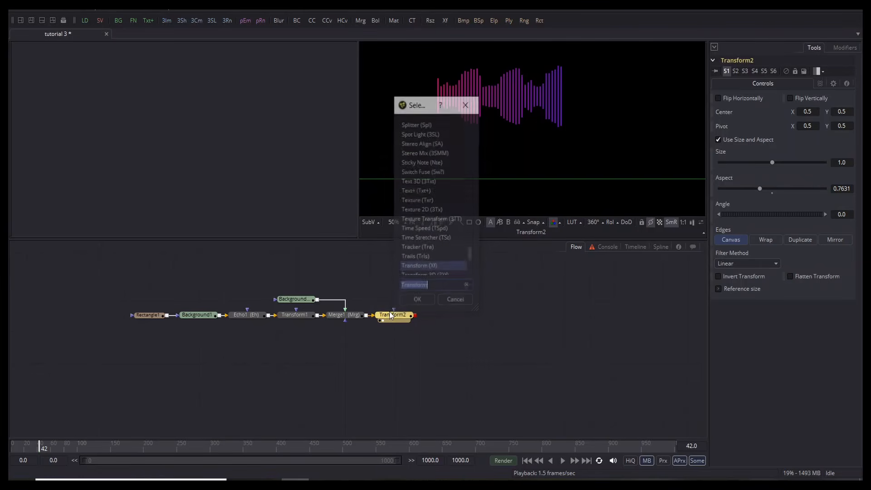
pyautogui.write('coor')
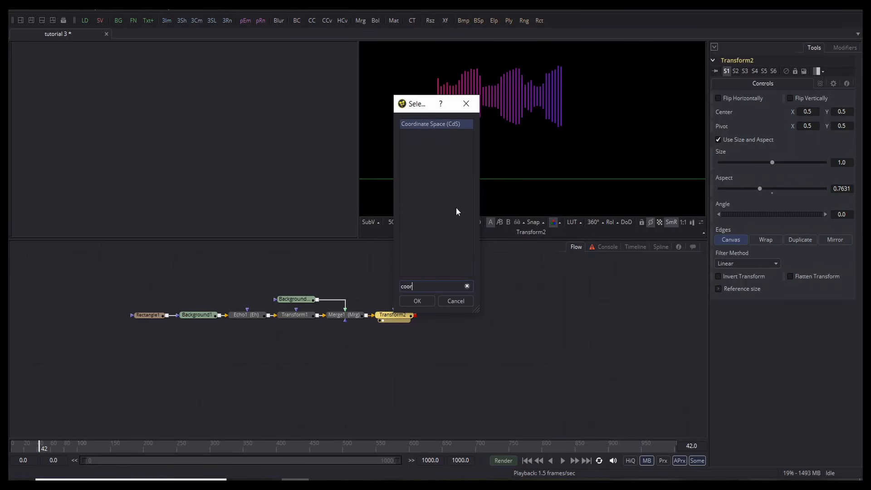
pyautogui.click(415, 302)
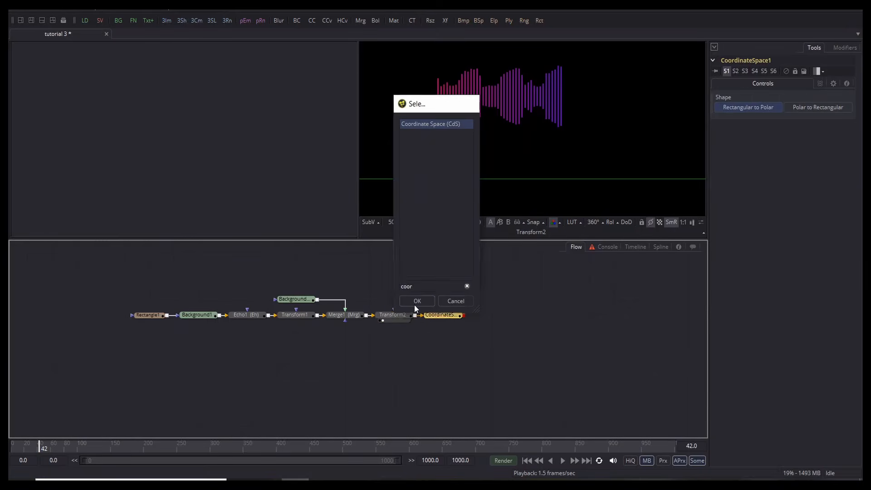
pyautogui.click(439, 74)
pyautogui.hotkey('ctrl', 'f')
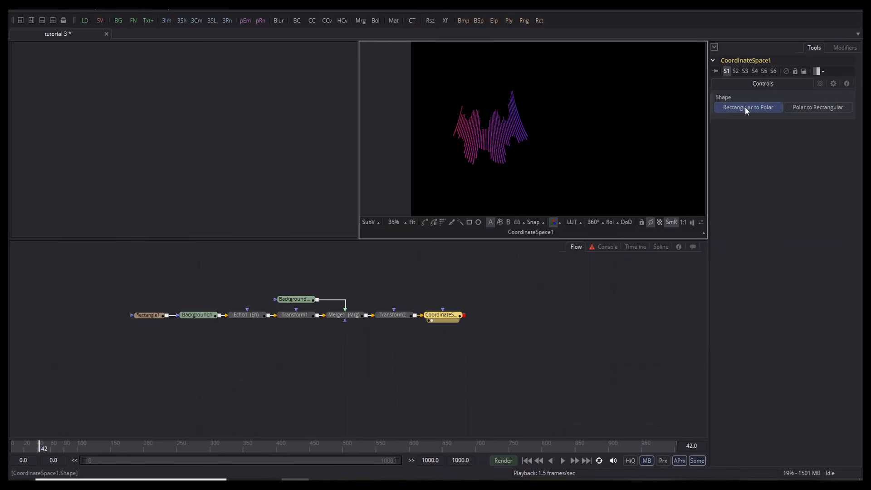
pyautogui.click(797, 109)
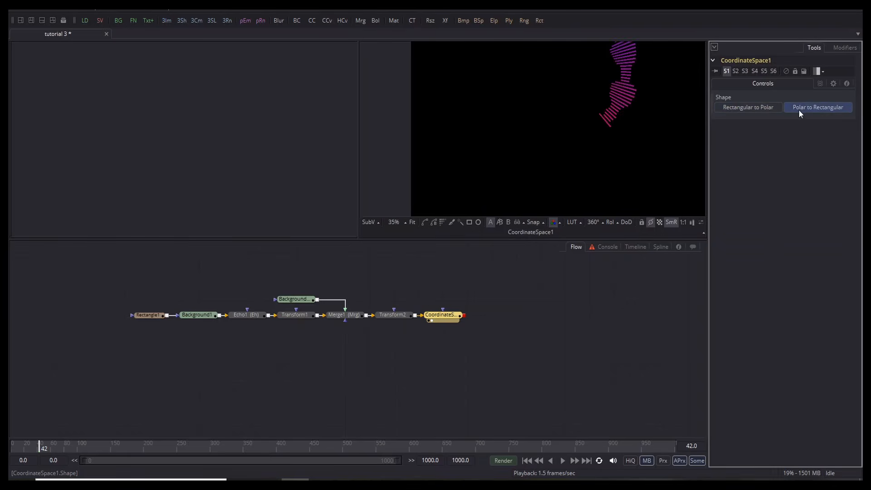
pyautogui.scroll(-2, 569, 102)
pyautogui.click(566, 159)
pyautogui.hotkey('ctrl', 'f')
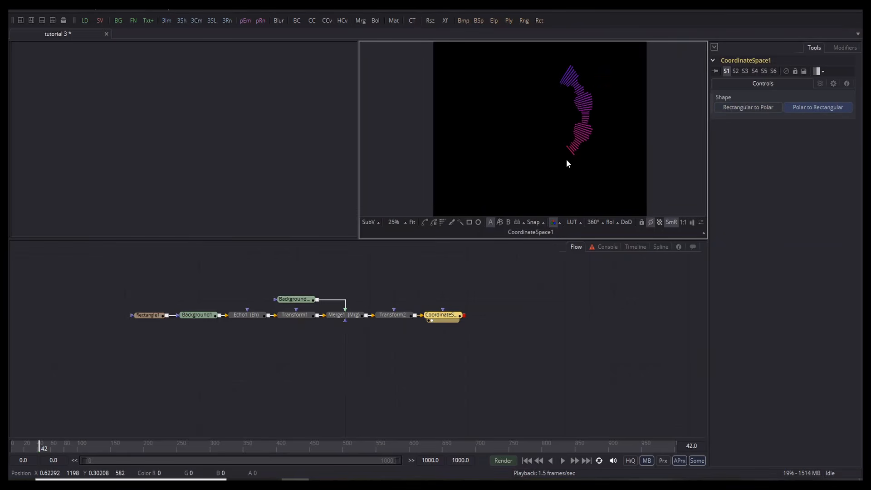
pyautogui.press('space')
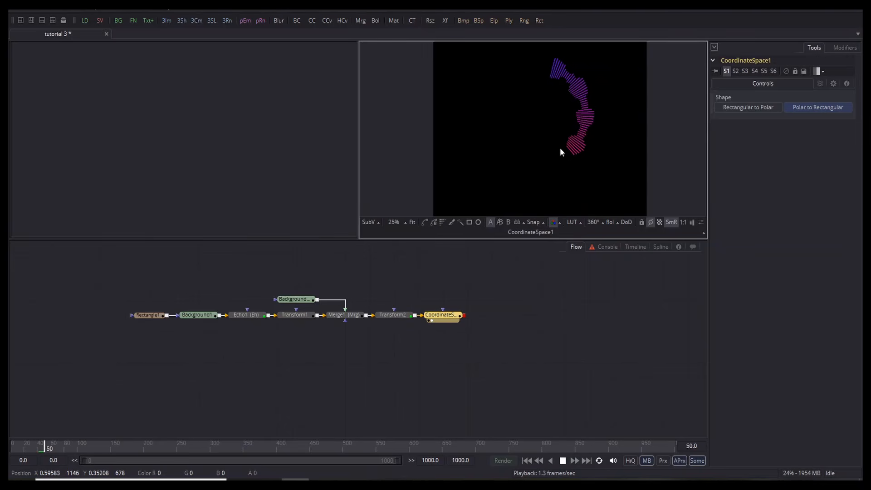
pyautogui.press('space')
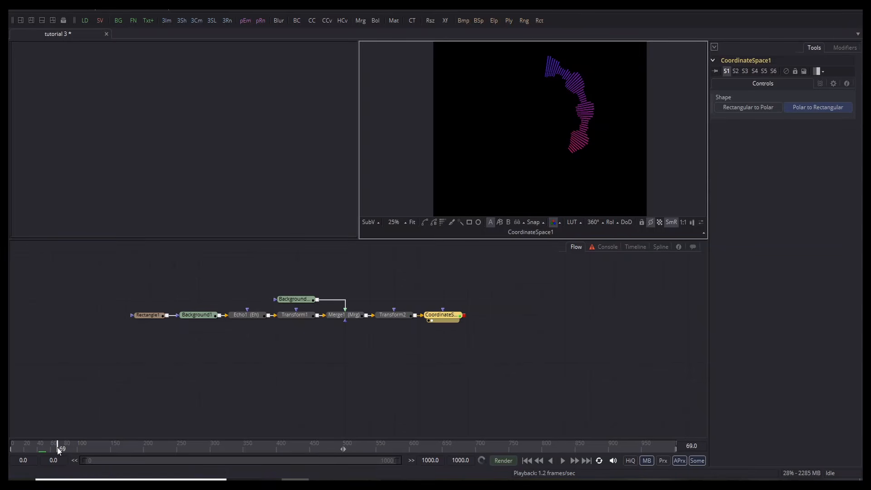
# Step: Shift Transform2's center X to 0.40833 and its Aspect to 0.6446, then select CoordinateSpace1
pyautogui.click(394, 316)
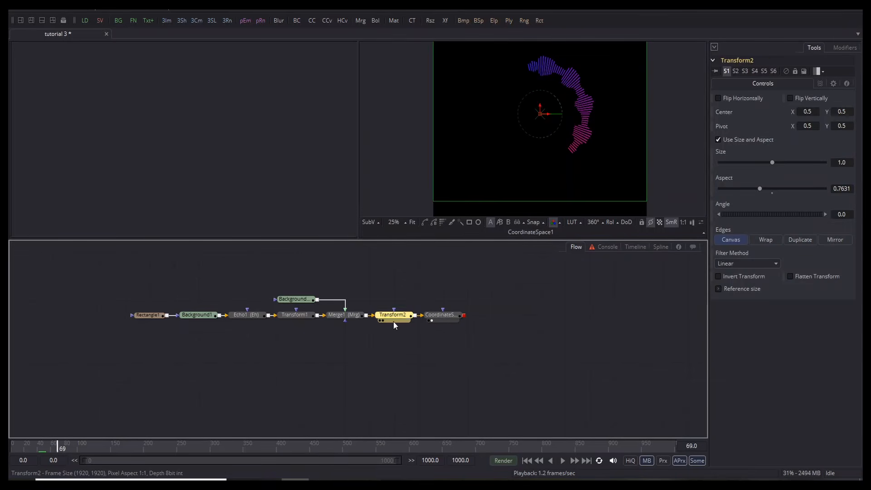
pyautogui.moveTo(548, 116); pyautogui.dragTo(529, 115)
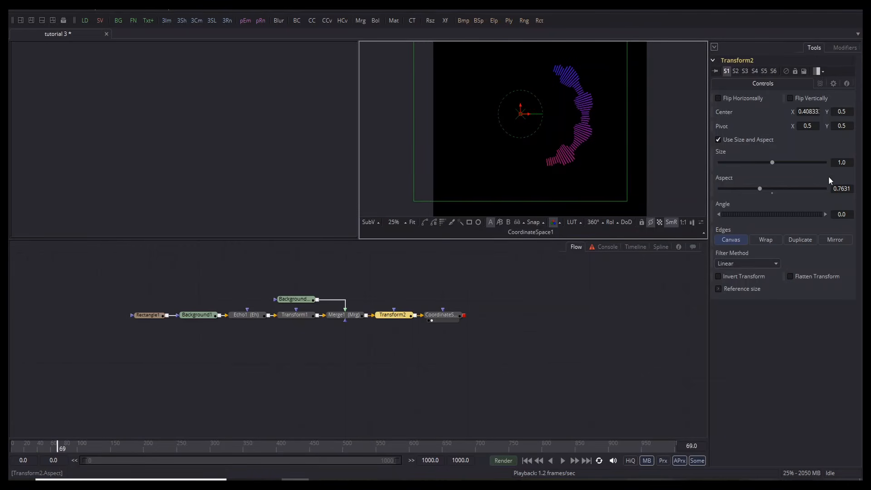
pyautogui.moveTo(756, 190); pyautogui.dragTo(750, 189)
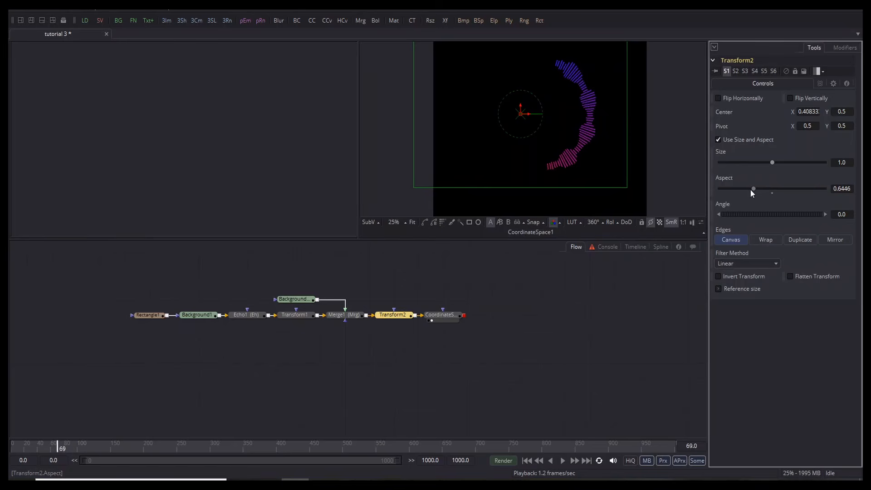
pyautogui.click(522, 362)
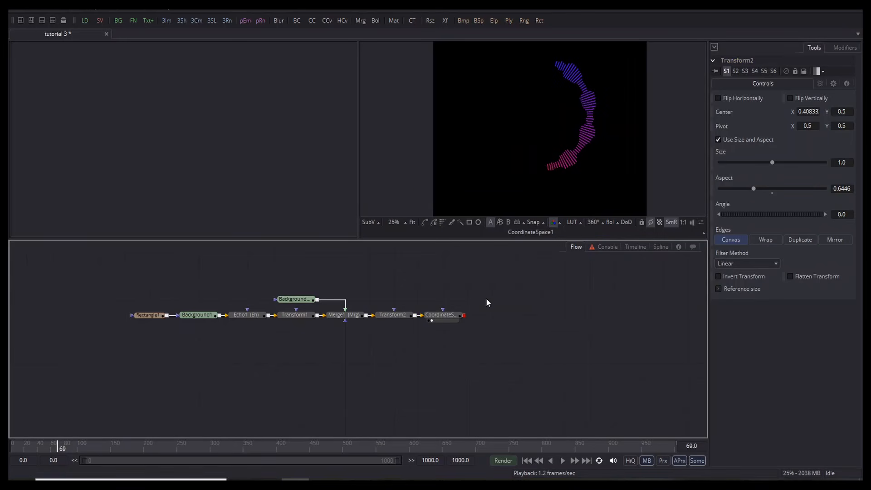
pyautogui.click(444, 317)
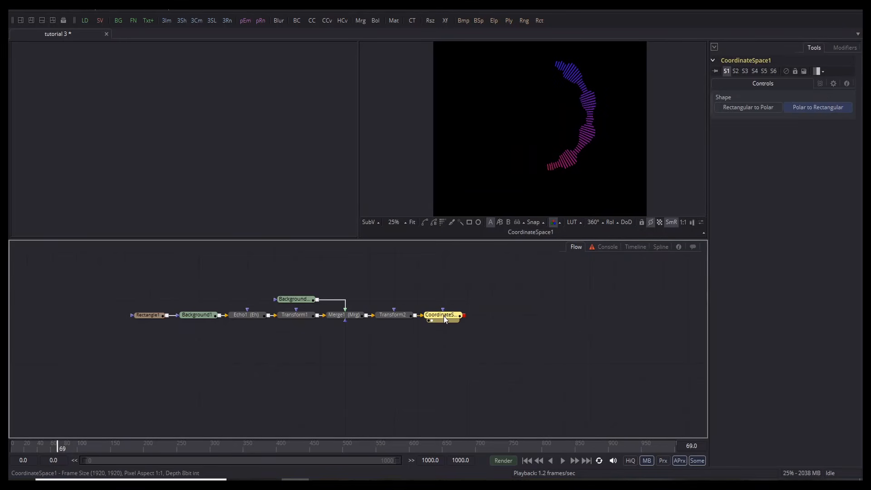
# Step: Add a Transform3 node after CoordinateSpace1, placed above the main chain
pyautogui.hotkey('shift', 'space')
pyautogui.write('xf')
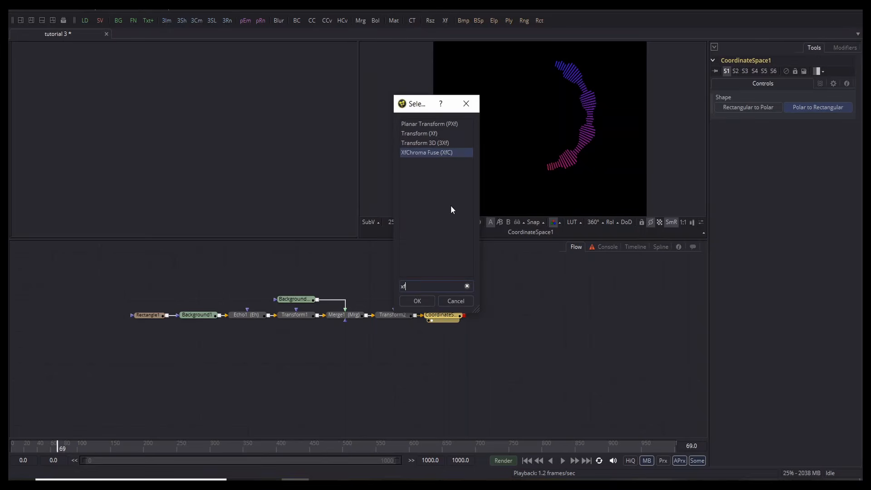
pyautogui.press('Up')
pyautogui.press('Up')
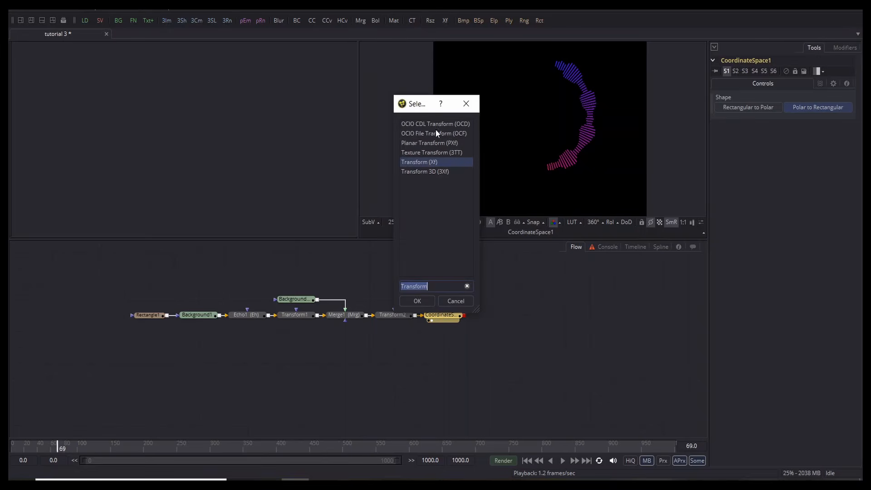
pyautogui.click(421, 300)
pyautogui.moveTo(482, 319); pyautogui.dragTo(482, 294)
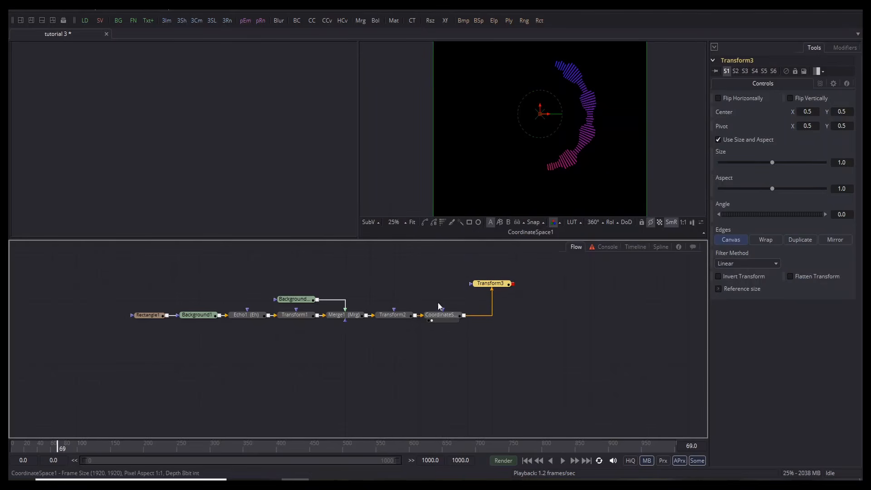
pyautogui.click(436, 393)
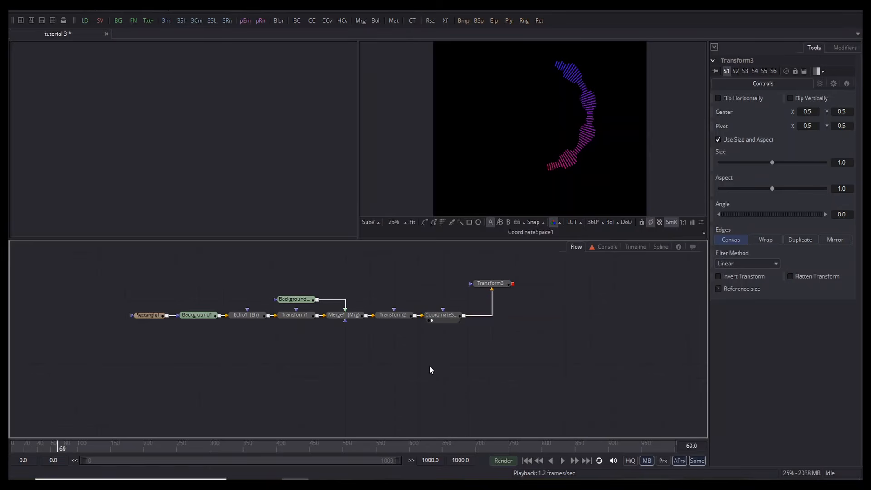
# Step: Add Merge2 with CoordinateSpace1 as background and Transform3 as foreground, and view it
pyautogui.hotkey('ctrl', 'space')
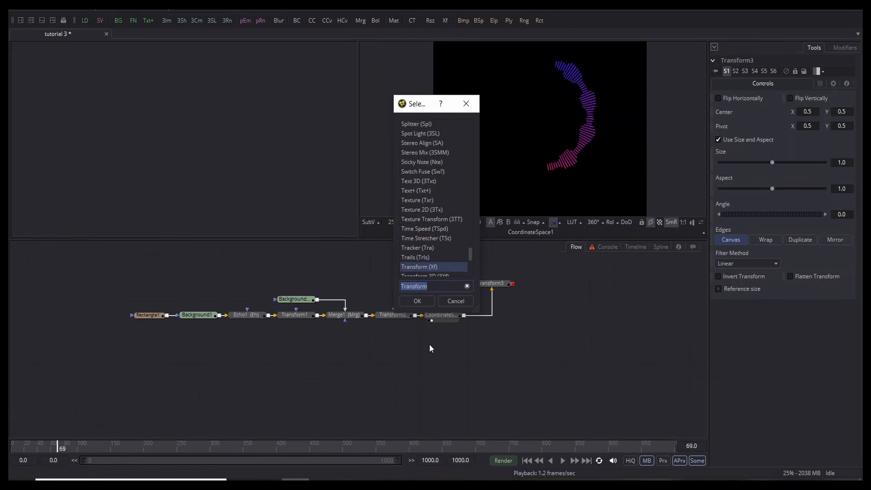
pyautogui.write('mrg')
pyautogui.press('Return')
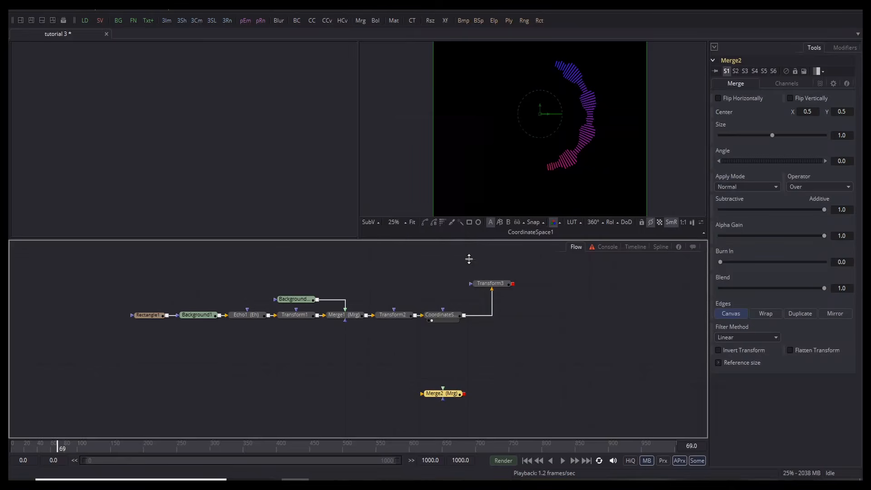
pyautogui.moveTo(459, 396); pyautogui.dragTo(509, 331)
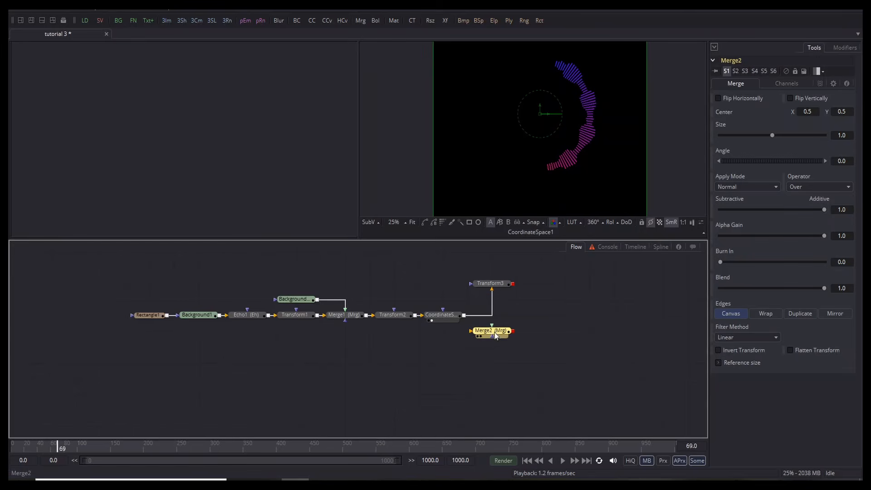
pyautogui.moveTo(463, 315); pyautogui.dragTo(510, 335)
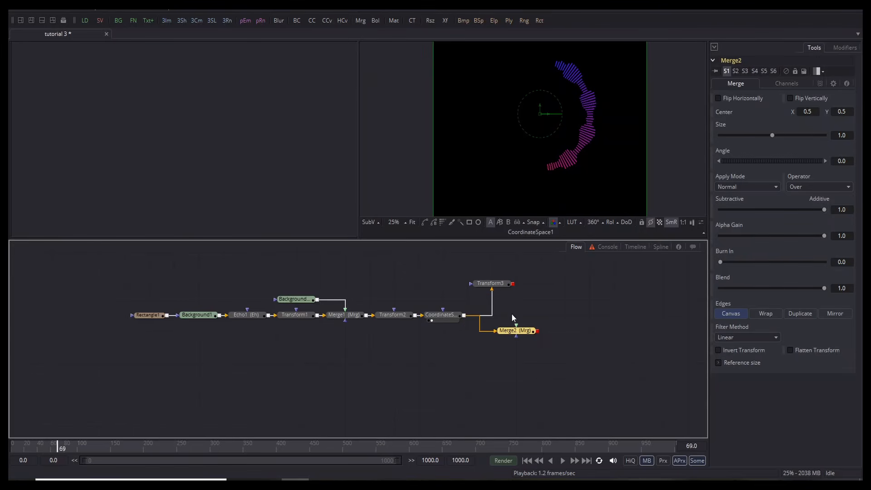
pyautogui.moveTo(513, 284); pyautogui.dragTo(520, 334)
pyautogui.click(504, 336)
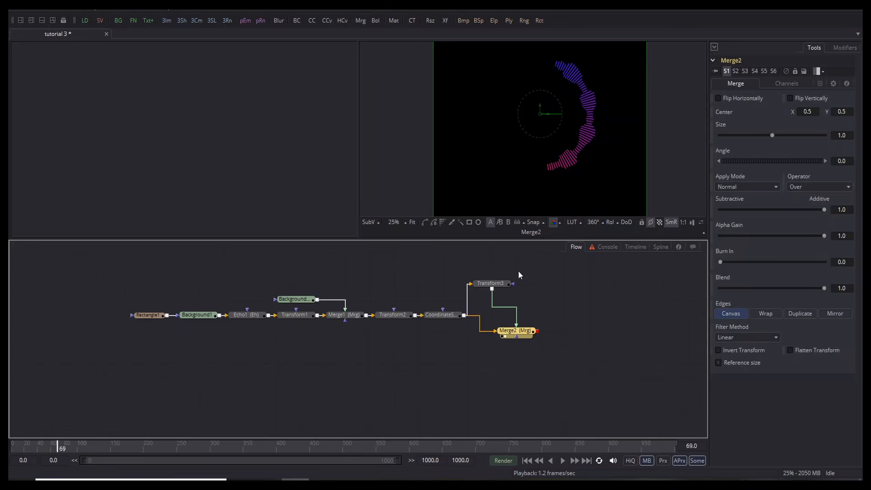
pyautogui.click(501, 283)
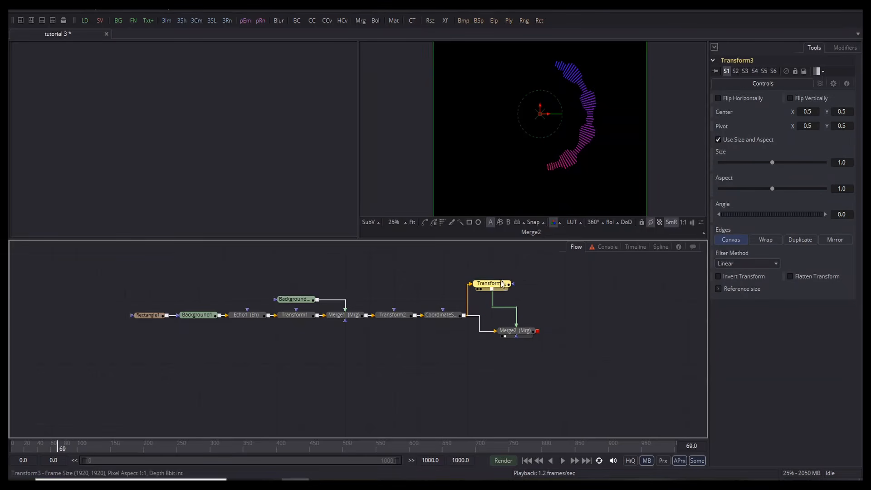
# Step: Turn on Flip Horizontally in Transform3 to complete the ring, and preview the playback
pyautogui.click(716, 97)
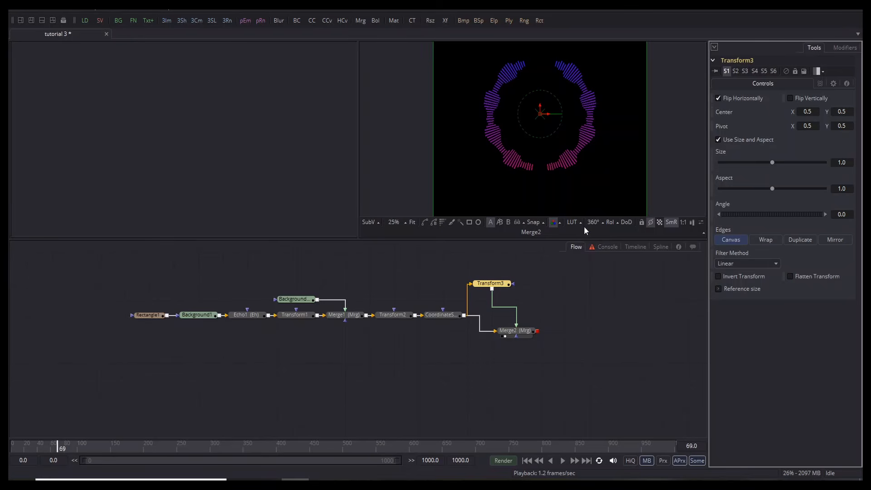
pyautogui.press('space')
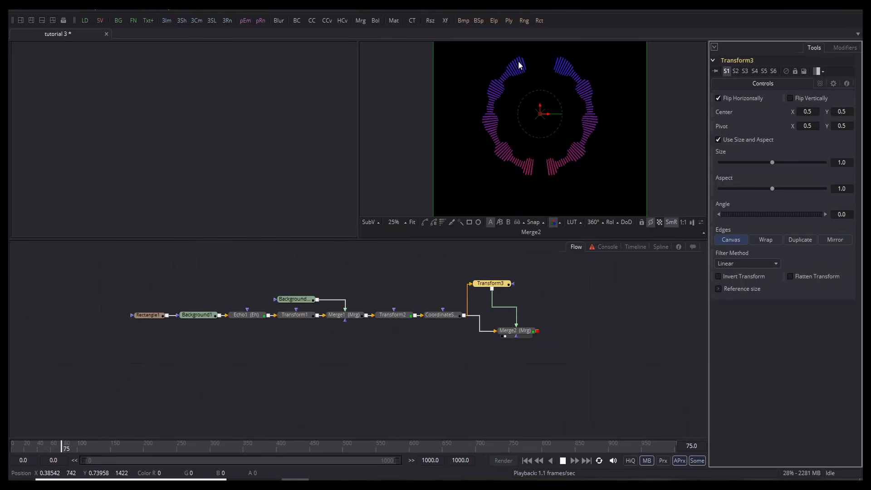
pyautogui.press('space')
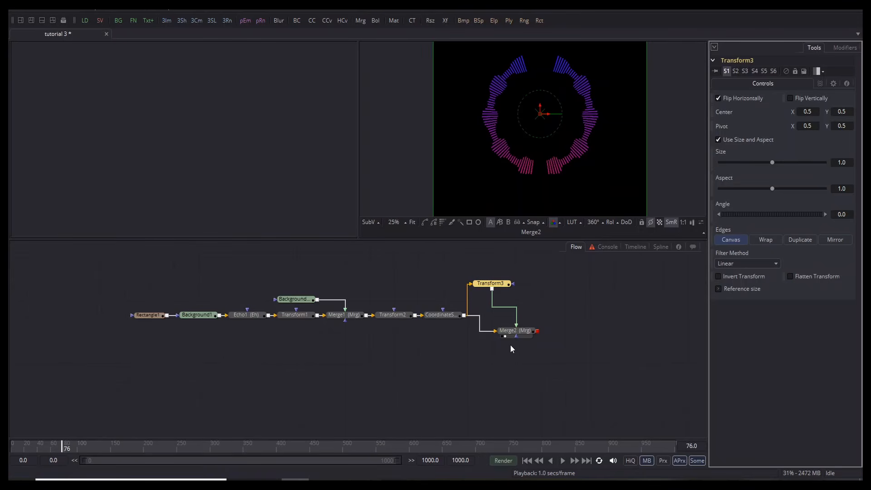
# Step: Set Rectangle1's AudioWAV1 Amplitude Scale to 0.474, up from 0.342
pyautogui.click(146, 316)
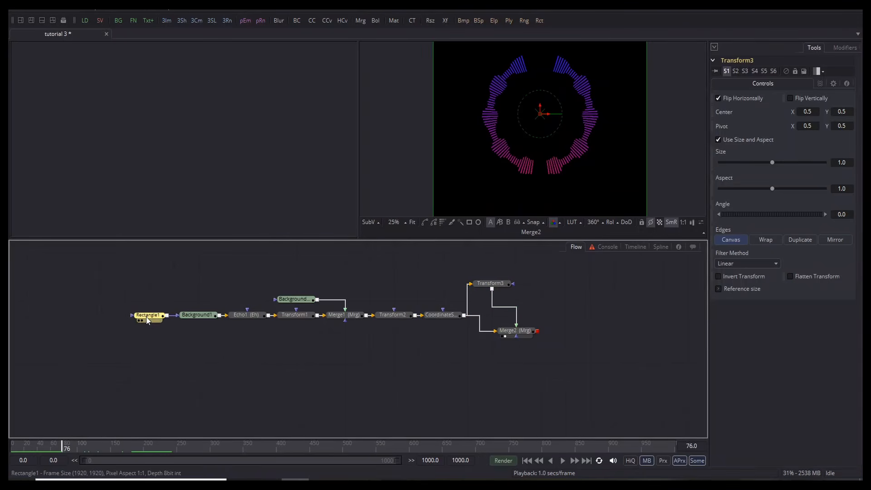
pyautogui.click(837, 46)
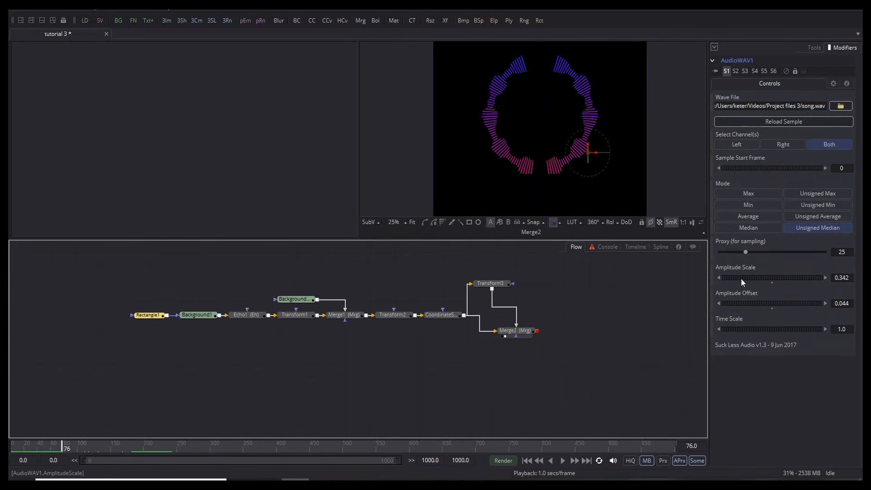
pyautogui.moveTo(741, 278); pyautogui.dragTo(744, 277)
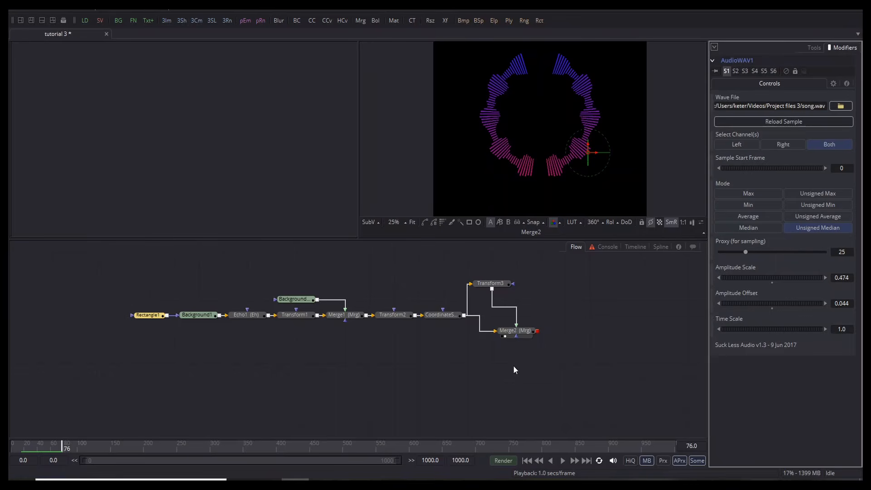
pyautogui.moveTo(524, 171)
pyautogui.mouseDown()
pyautogui.moveTo(515, 151)
pyautogui.moveTo(522, 116)
pyautogui.moveTo(529, 169)
pyautogui.mouseUp()
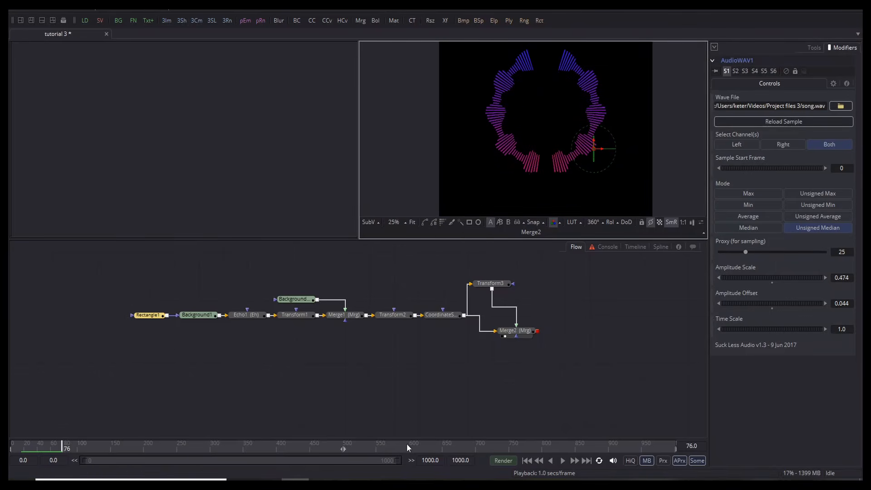
pyautogui.moveTo(395, 398); pyautogui.dragTo(413, 296)
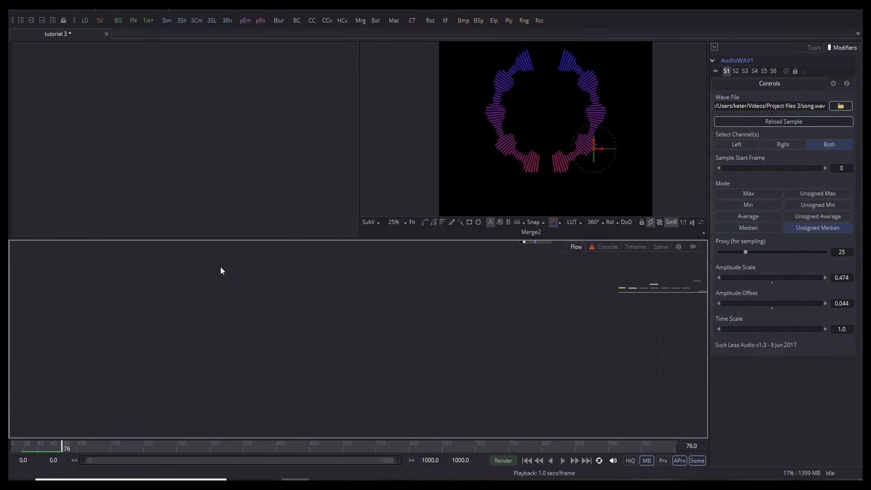
# Step: Copy Background1 and paste it into empty flow space as Background1_2
pyautogui.moveTo(221, 271); pyautogui.dragTo(228, 358)
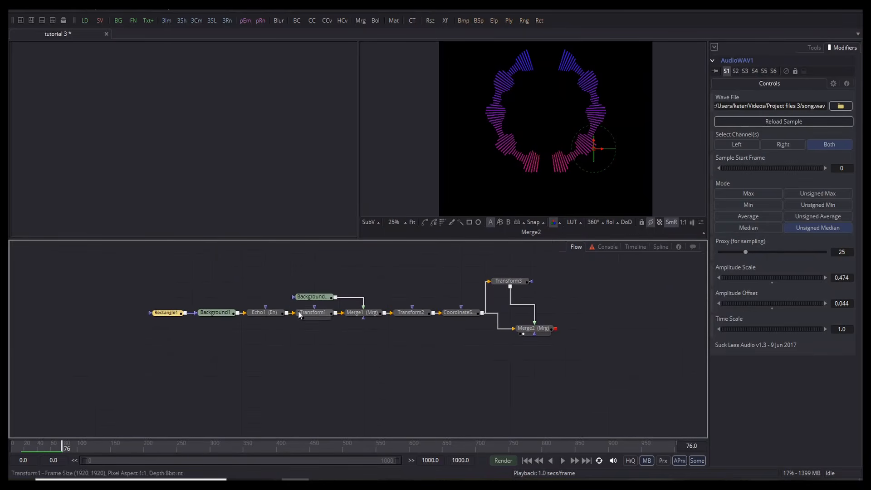
pyautogui.rightClick(219, 314)
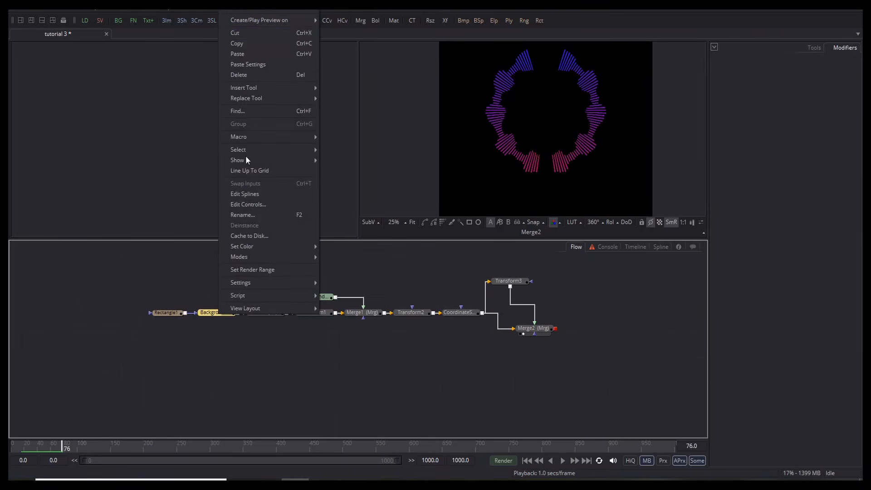
pyautogui.click(249, 43)
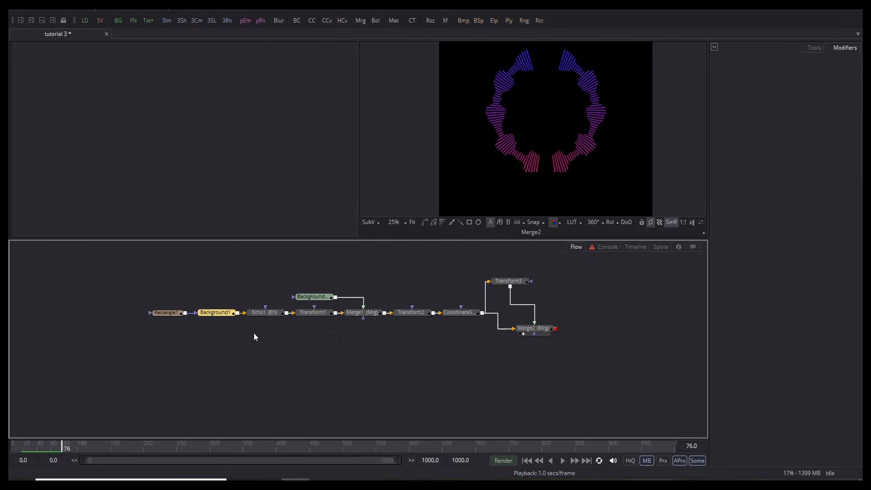
pyautogui.moveTo(254, 337); pyautogui.dragTo(243, 252)
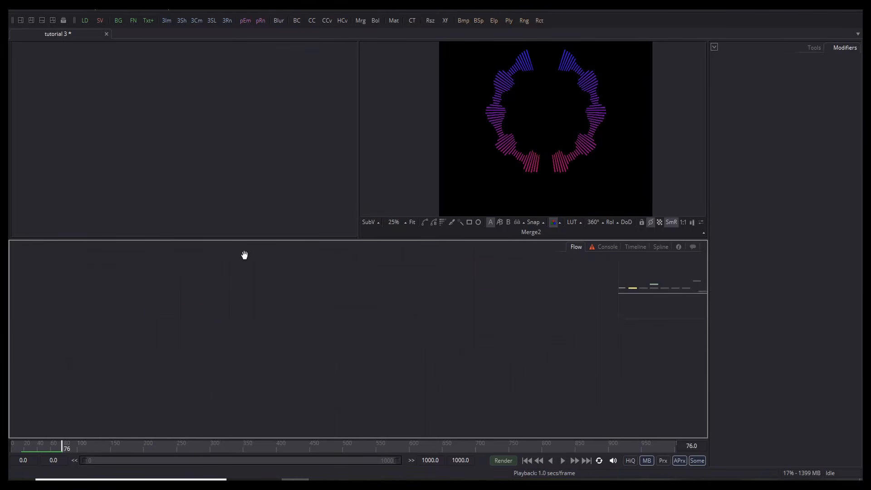
pyautogui.rightClick(247, 290)
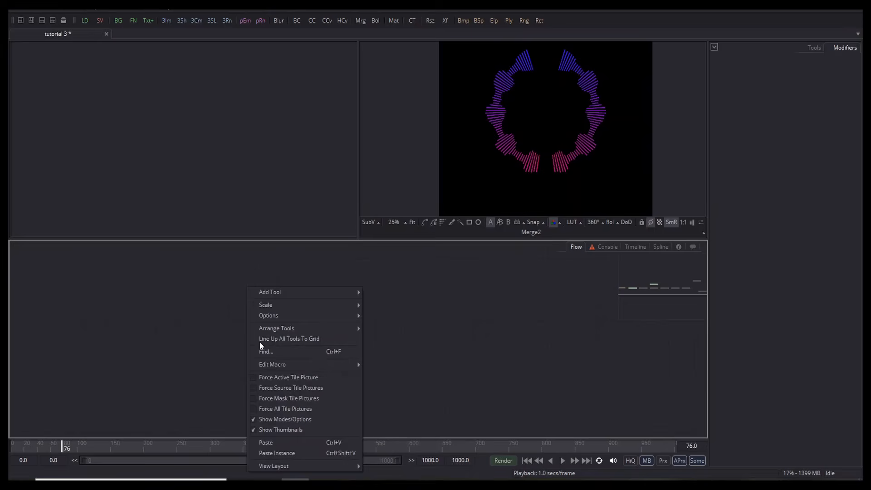
pyautogui.click(268, 441)
# Step: View Background1_2, make it a gradient, and set its first stop to bright green (#00ff40)
pyautogui.click(241, 294)
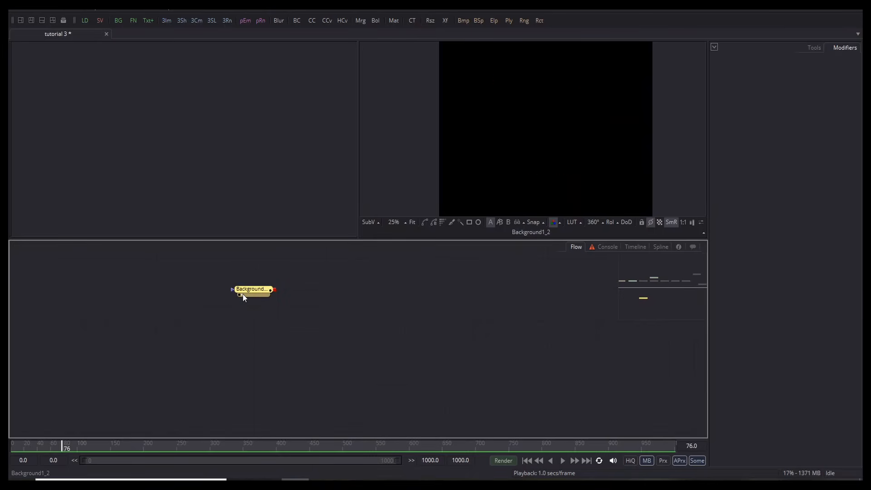
pyautogui.hotkey('ctrl', 'f')
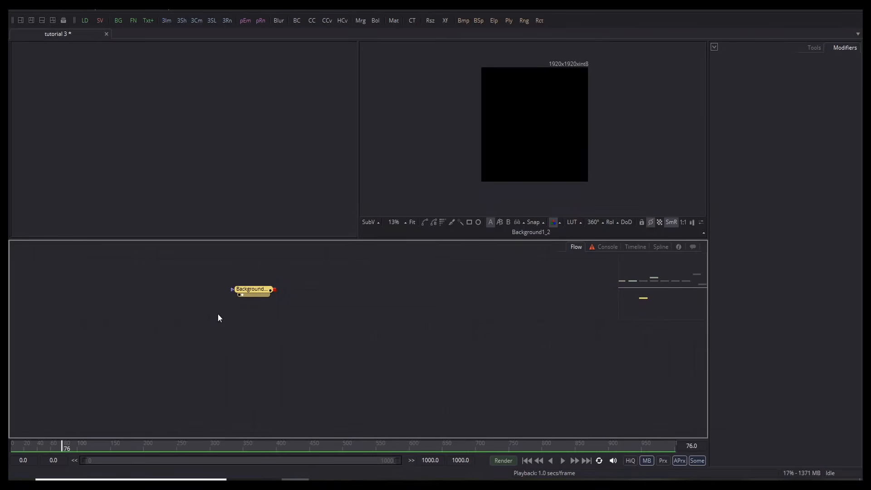
pyautogui.click(258, 291)
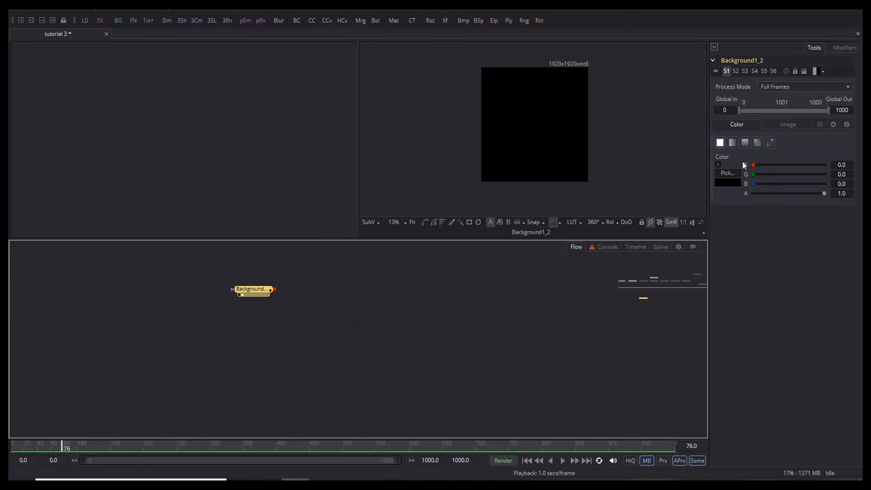
pyautogui.click(770, 142)
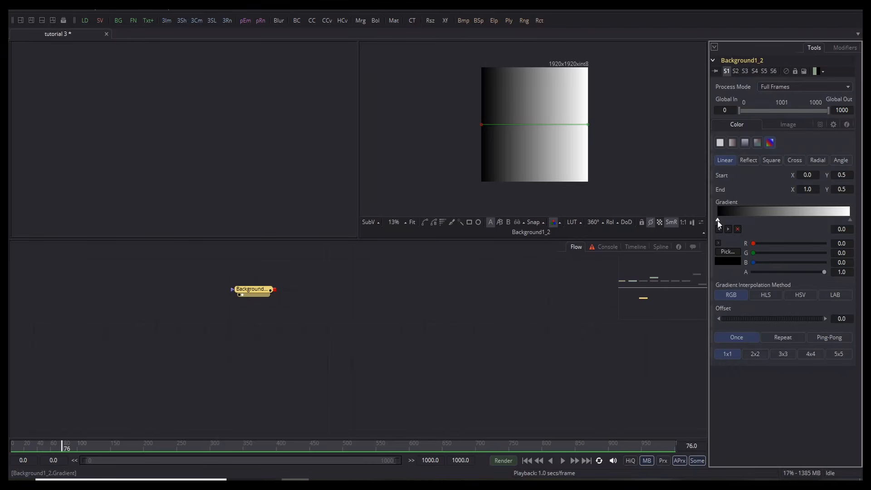
pyautogui.click(720, 252)
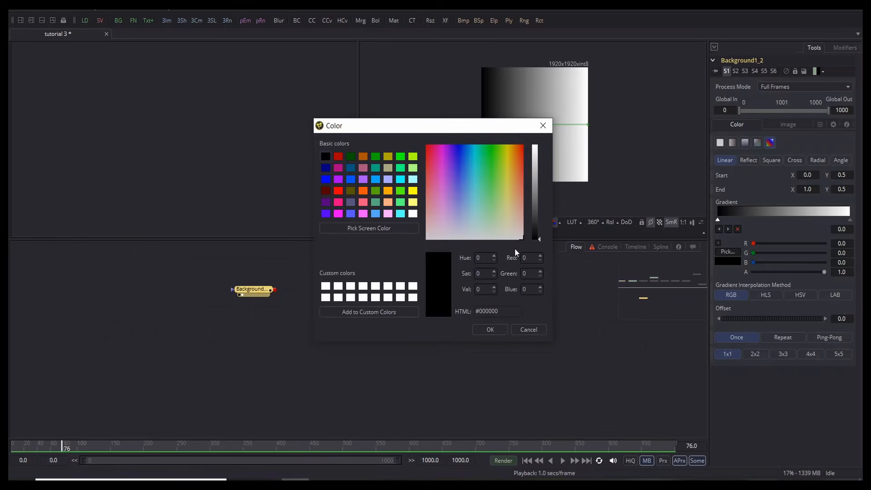
pyautogui.click(487, 156)
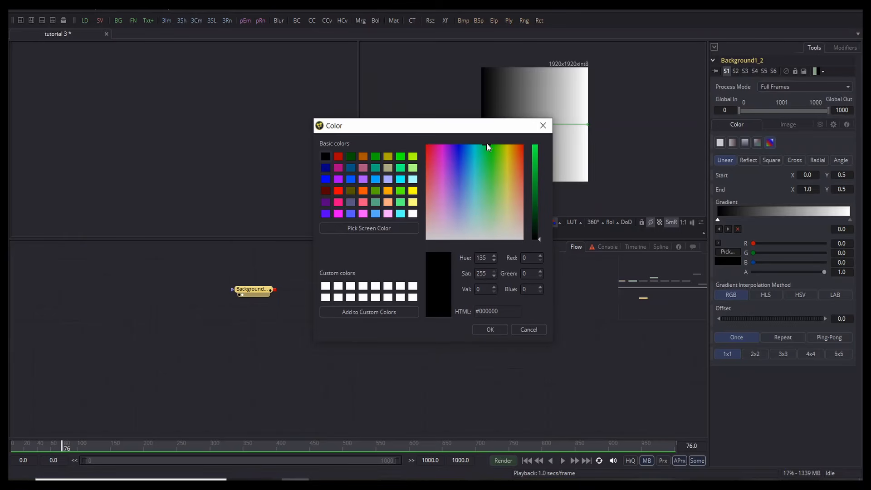
pyautogui.moveTo(537, 160); pyautogui.dragTo(535, 132)
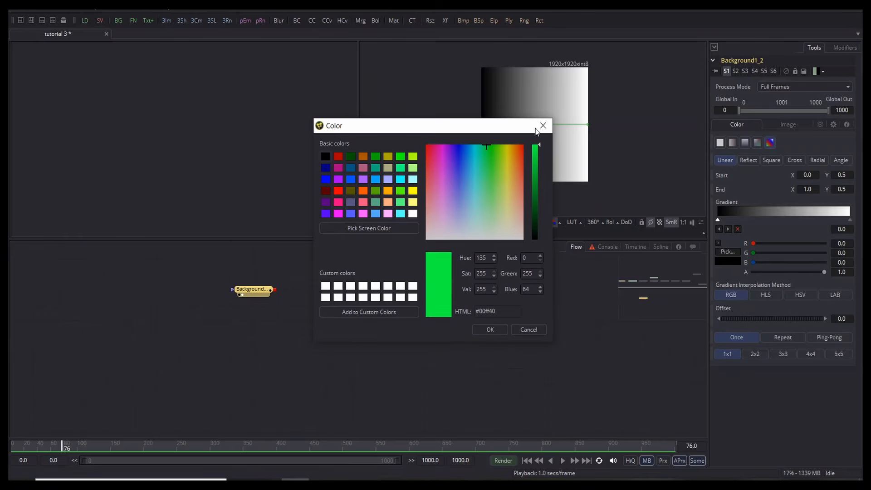
pyautogui.click(490, 329)
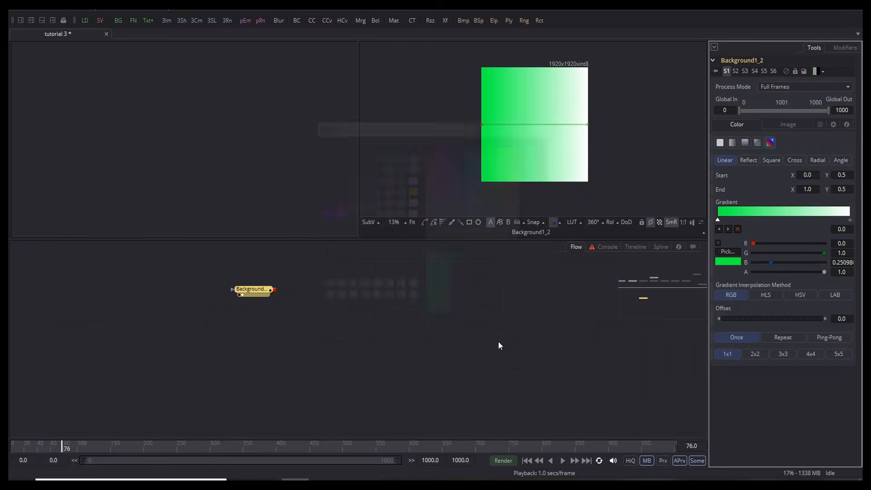
# Step: Change the gradient's white end stop to magenta (#ff00f3)
pyautogui.click(850, 221)
pyautogui.click(726, 252)
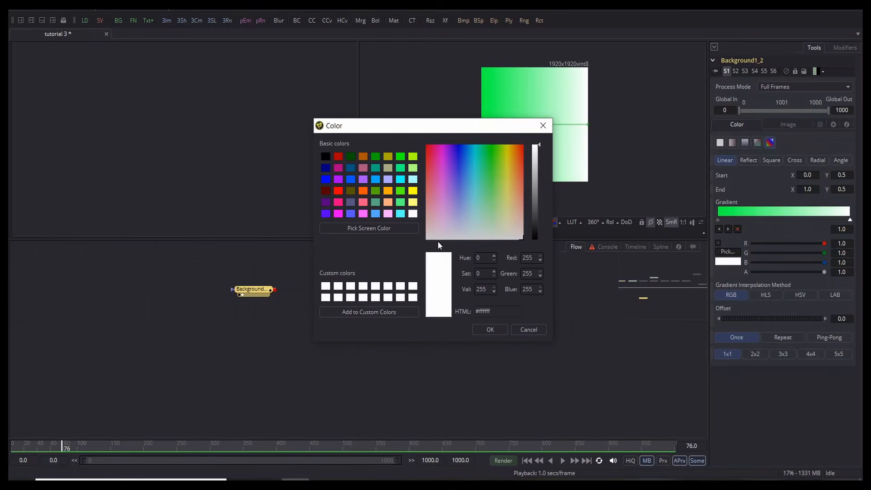
pyautogui.moveTo(442, 165); pyautogui.dragTo(443, 147)
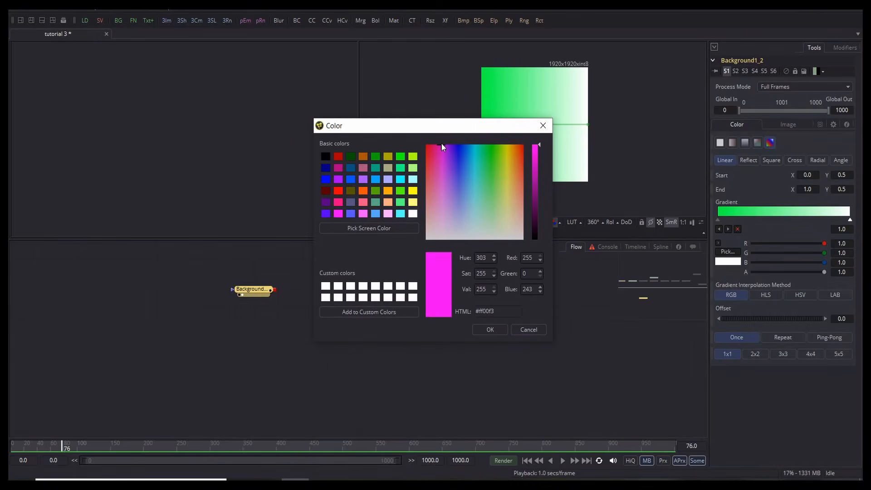
pyautogui.click(477, 324)
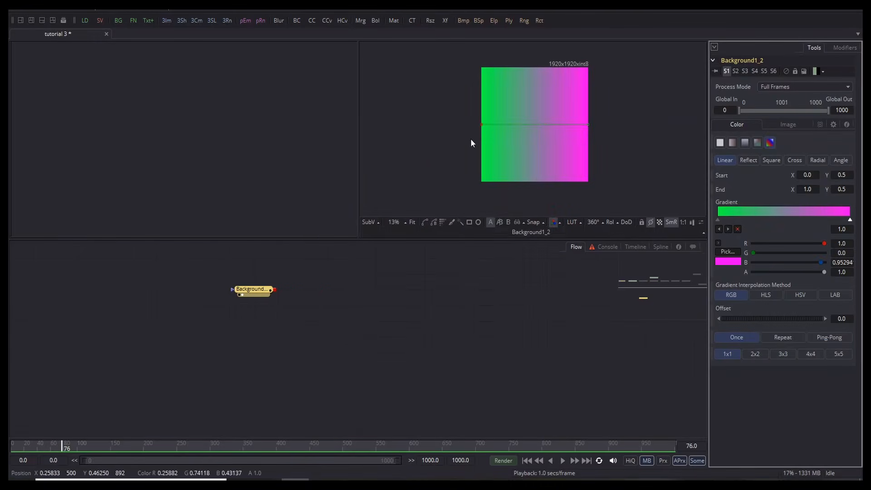
pyautogui.click(306, 300)
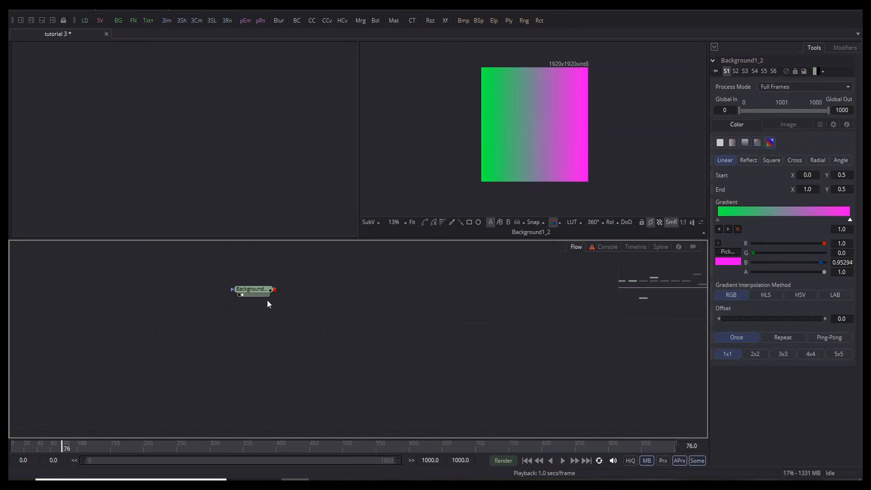
# Step: Add a Rectangle2 node as Background1_2's mask
pyautogui.click(254, 290)
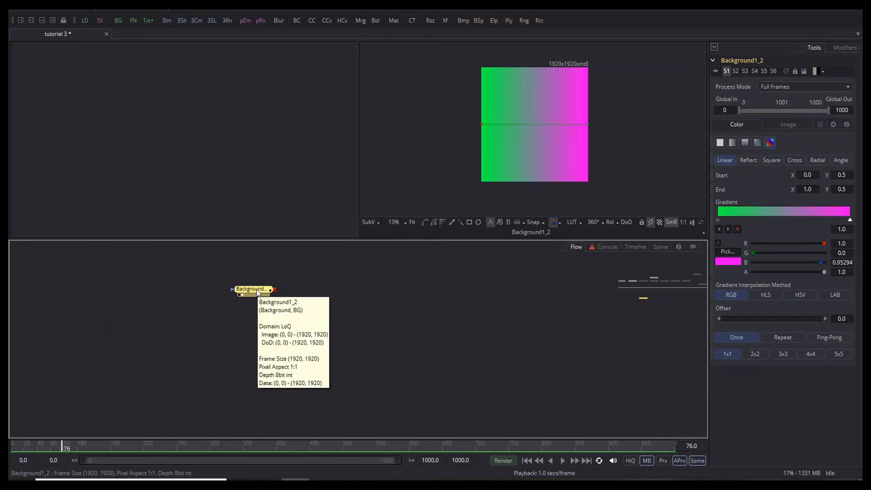
pyautogui.hotkey('ctrl', 'space')
pyautogui.write('re')
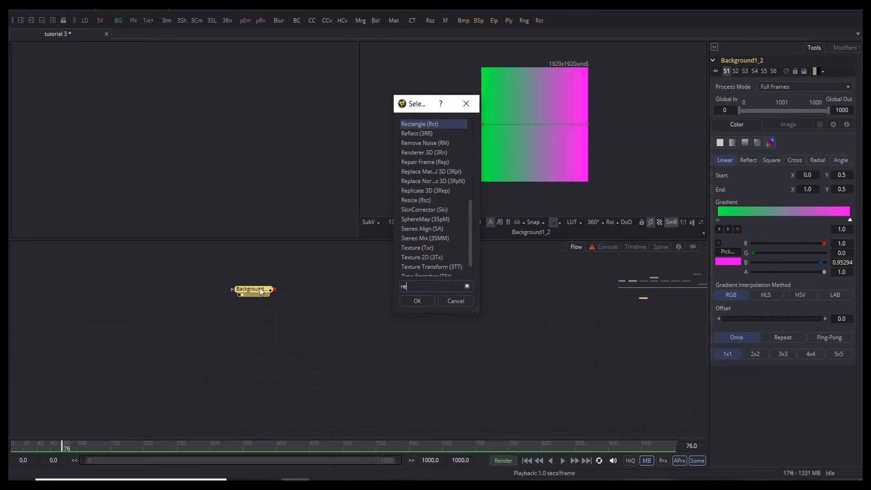
pyautogui.press('Return')
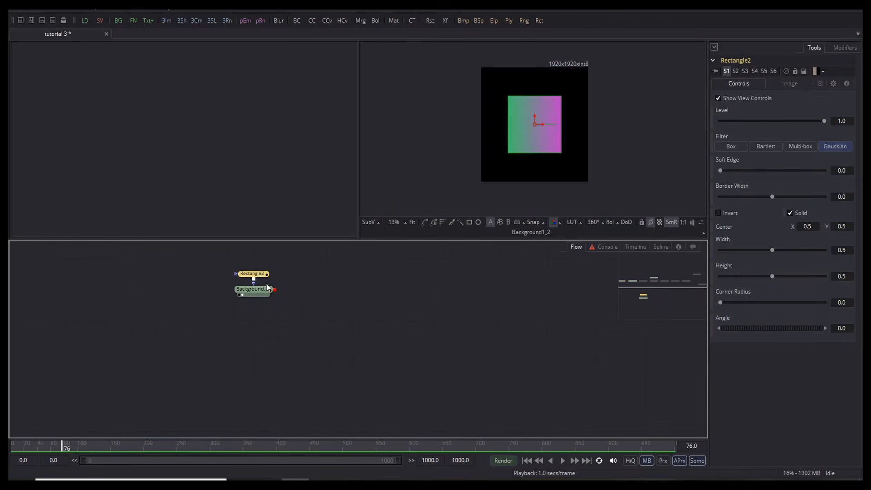
pyautogui.moveTo(254, 275); pyautogui.dragTo(211, 290)
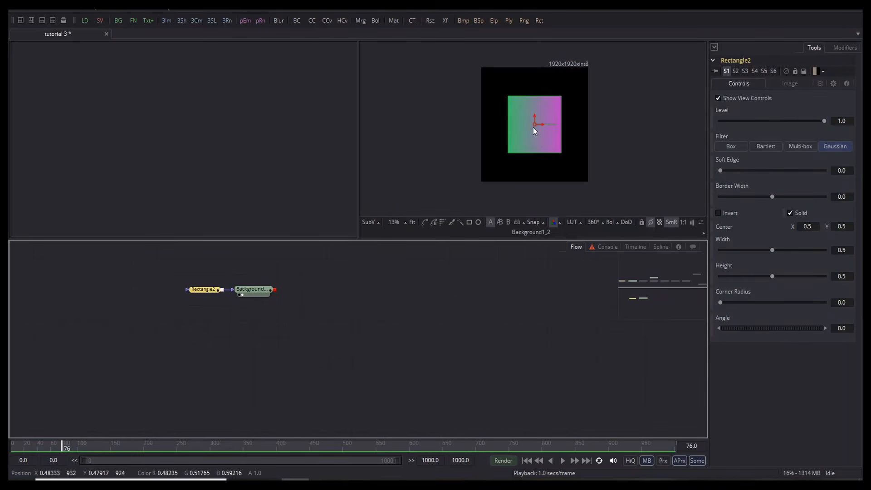
# Step: Shape Rectangle2 into a thin full-width bar, Height about 0.019 and Width about 1.0
pyautogui.scroll(1, 533, 127)
pyautogui.scroll(2, 533, 127)
pyautogui.moveTo(526, 201); pyautogui.dragTo(517, 124)
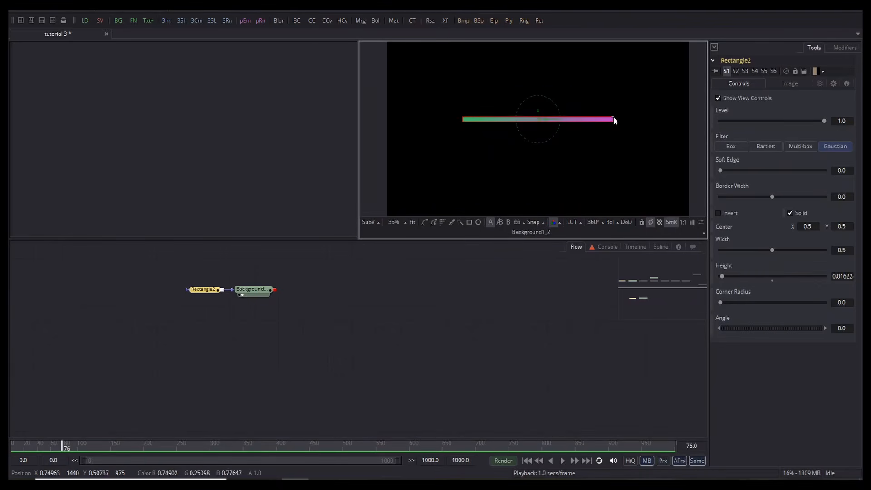
pyautogui.moveTo(614, 120); pyautogui.dragTo(690, 121)
pyautogui.scroll(5, 690, 121)
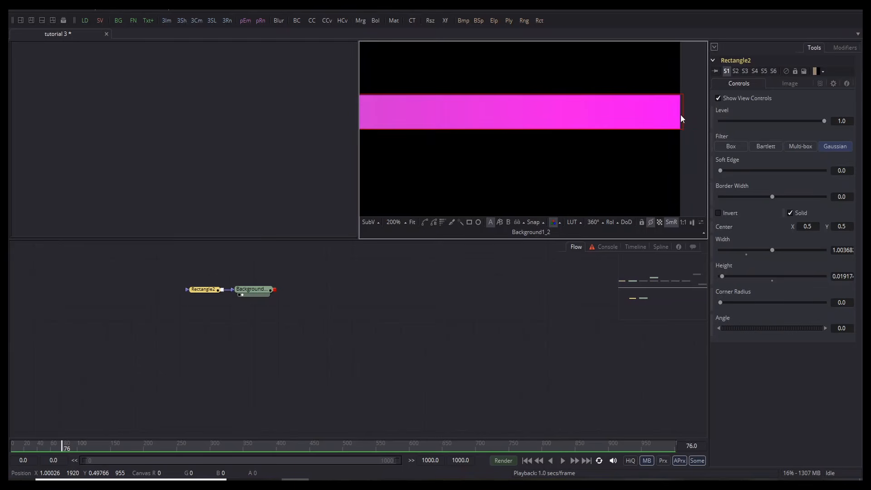
pyautogui.click(556, 368)
pyautogui.scroll(-4, 534, 102)
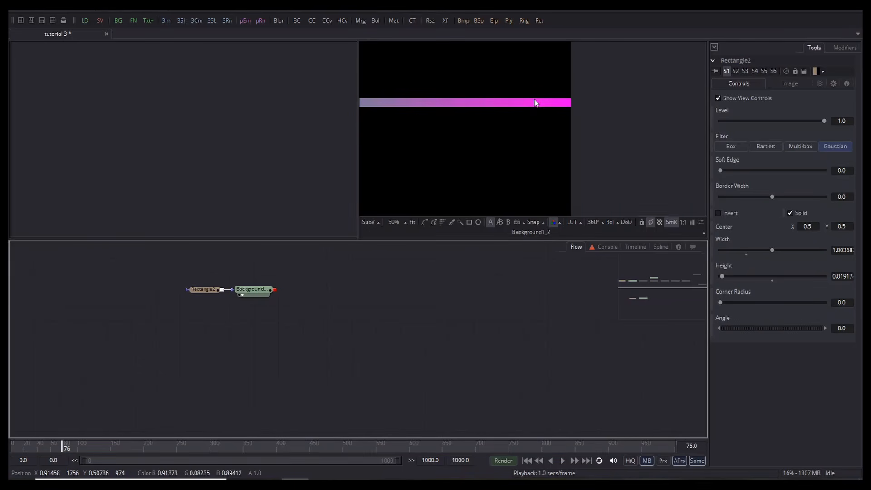
pyautogui.click(415, 163)
pyautogui.scroll(-4, 542, 155)
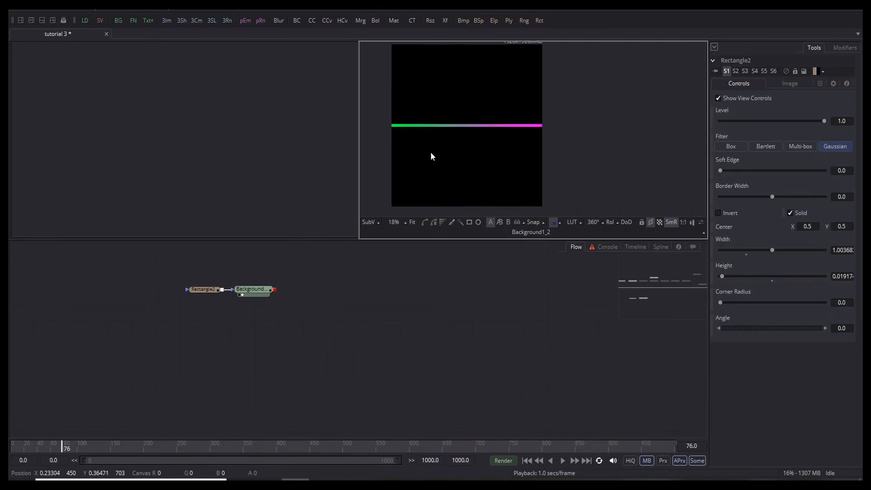
pyautogui.click(453, 336)
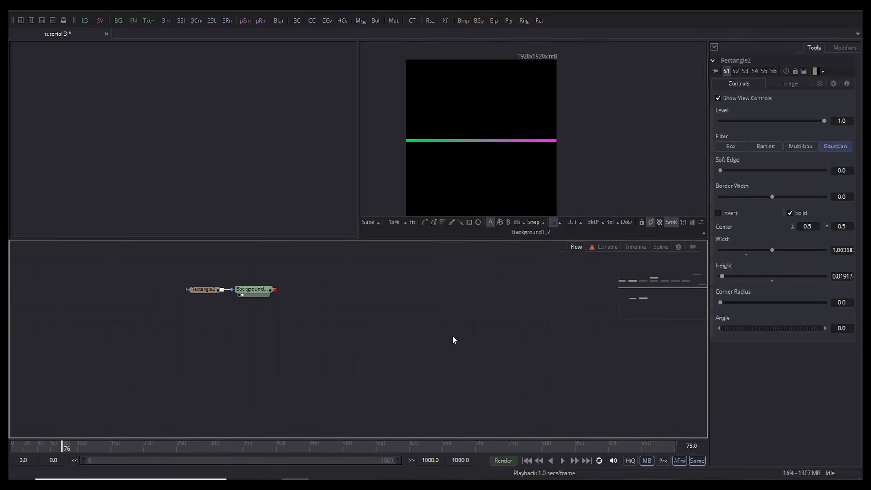
pyautogui.click(258, 292)
# Step: Add a Displace1 node after Background1_2
pyautogui.hotkey('ctrl', 'space')
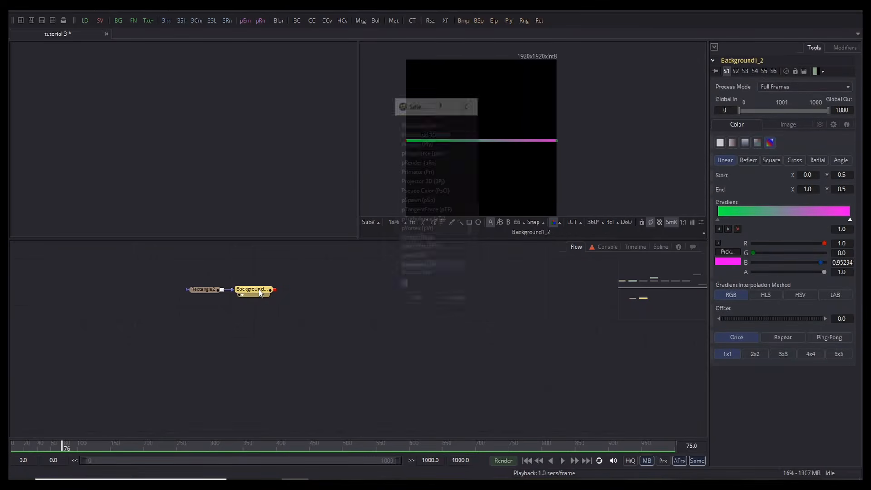
pyautogui.write('dis')
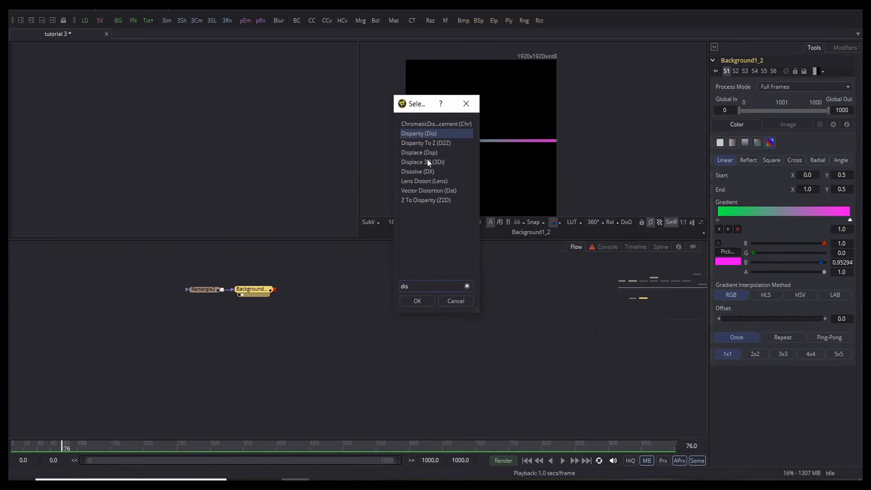
pyautogui.click(429, 154)
pyautogui.click(416, 301)
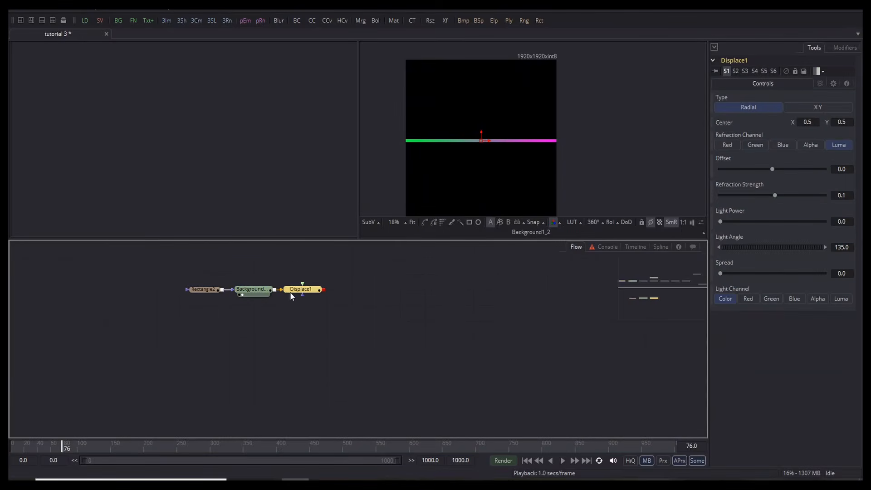
pyautogui.scroll(4, 296, 272)
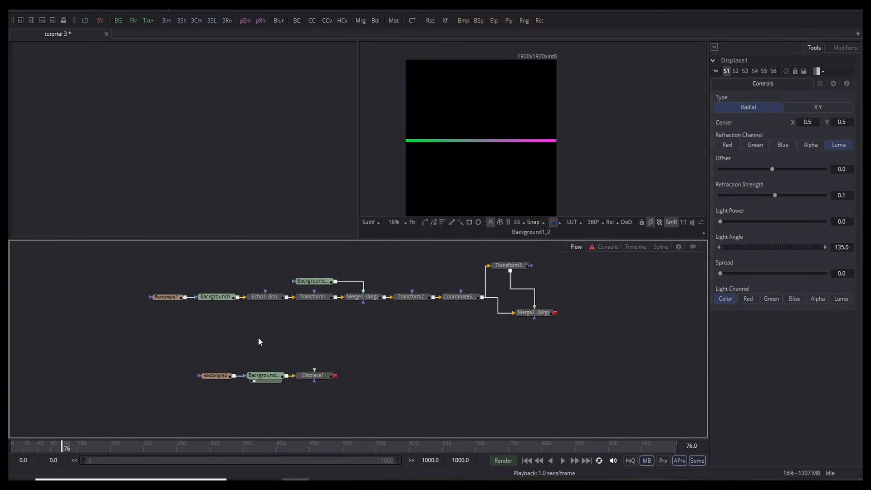
# Step: Add FastNoise1 with Detail 10, Contrast 3.12 and Brightness 0.556
pyautogui.hotkey('ctrl', 'space')
pyautogui.write('fn')
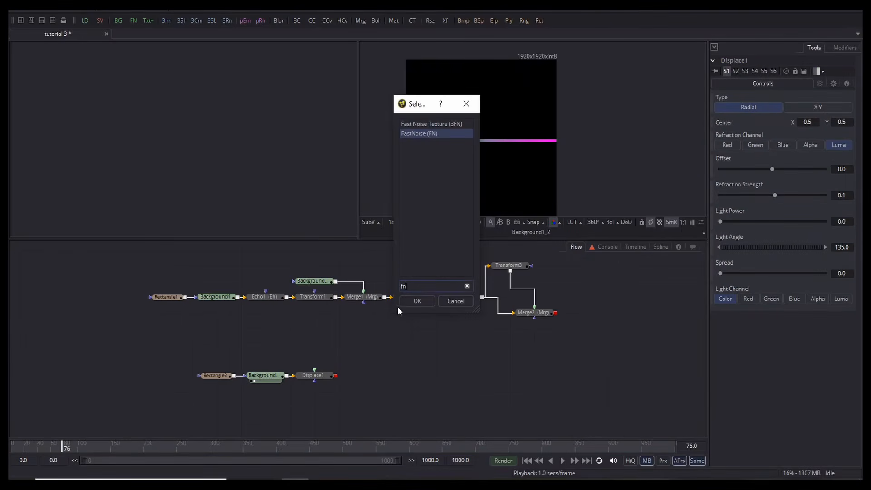
pyautogui.click(412, 301)
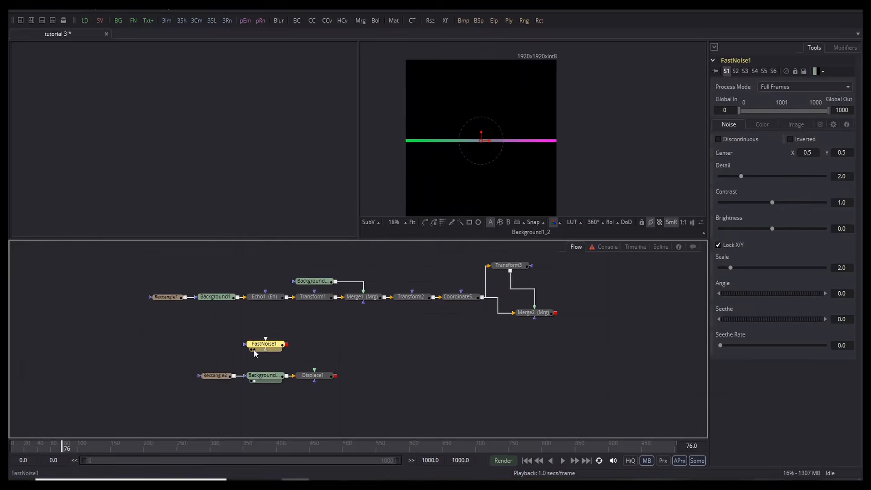
pyautogui.click(253, 349)
pyautogui.scroll(-3, 488, 162)
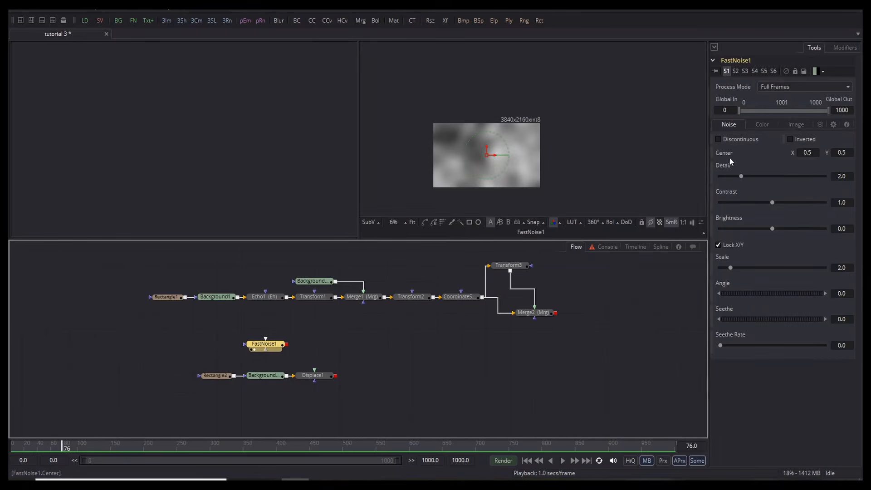
pyautogui.moveTo(742, 176); pyautogui.dragTo(824, 175)
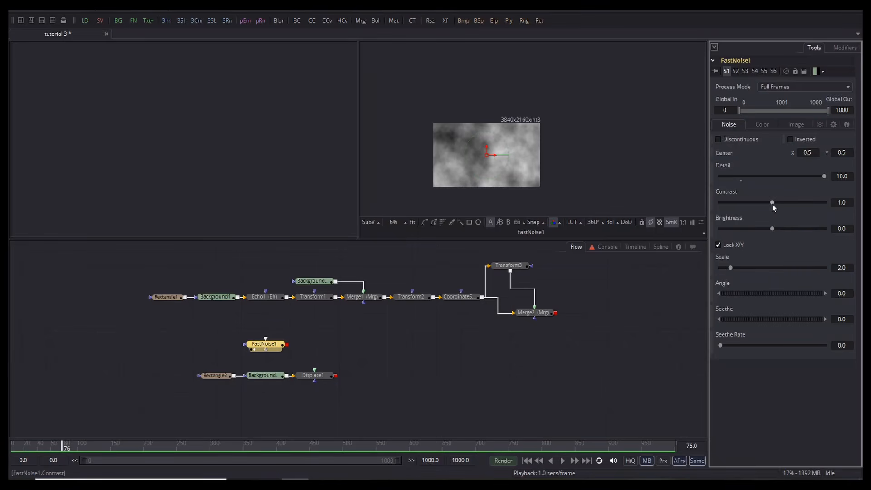
pyautogui.moveTo(772, 203); pyautogui.dragTo(799, 202)
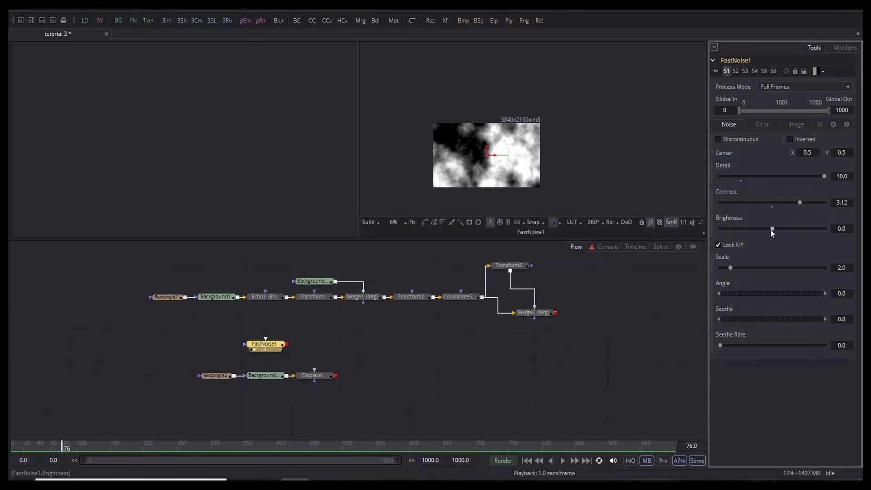
pyautogui.moveTo(772, 228); pyautogui.dragTo(801, 229)
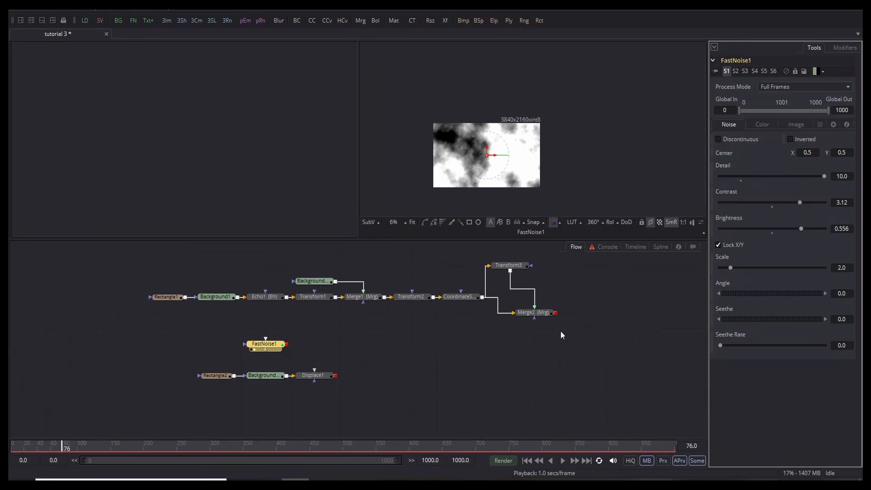
pyautogui.moveTo(258, 347); pyautogui.dragTo(257, 331)
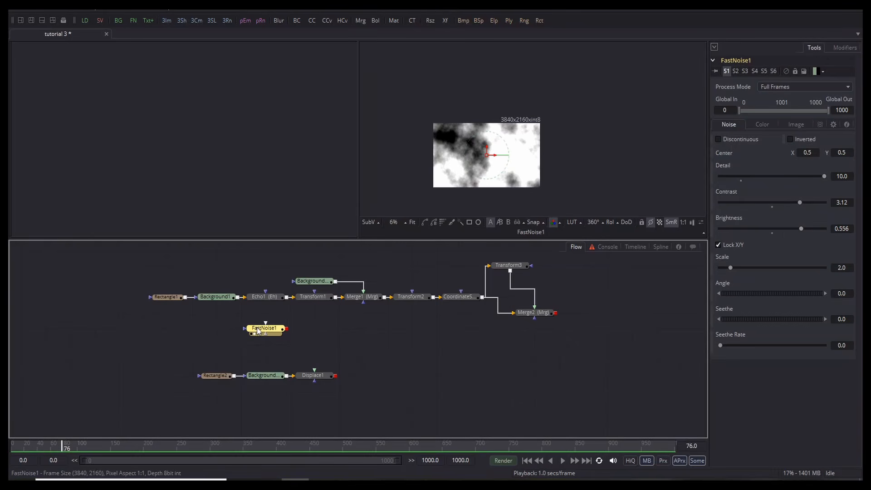
# Step: Add Blur1 below FastNoise1 with a Blur Size of 15
pyautogui.hotkey('ctrl', 'space')
pyautogui.write('blu')
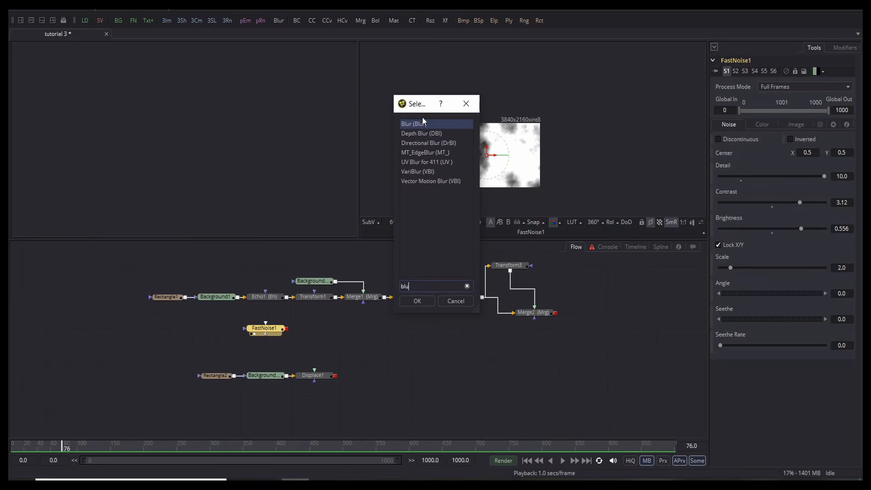
pyautogui.click(416, 302)
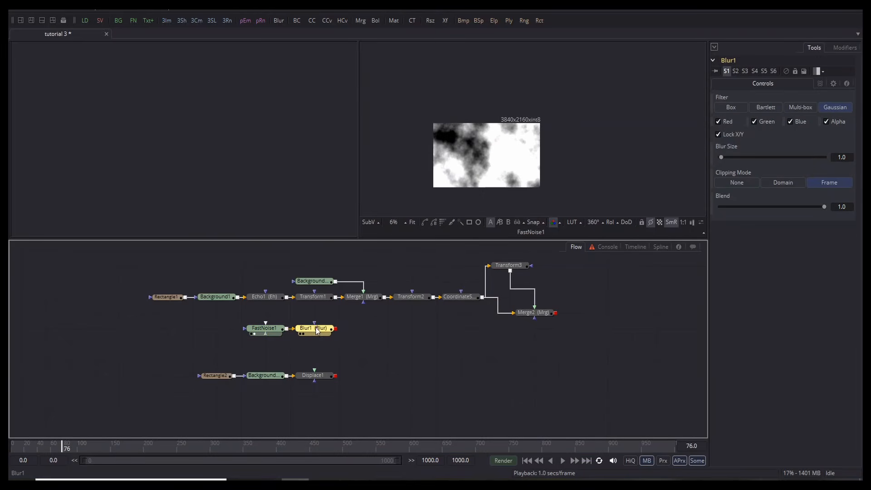
pyautogui.moveTo(316, 330); pyautogui.dragTo(269, 350)
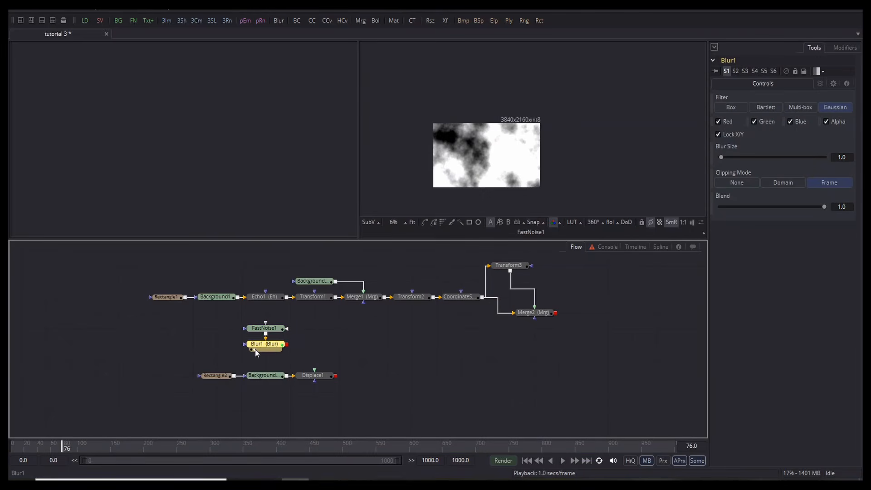
pyautogui.click(254, 349)
pyautogui.moveTo(719, 157); pyautogui.dragTo(735, 157)
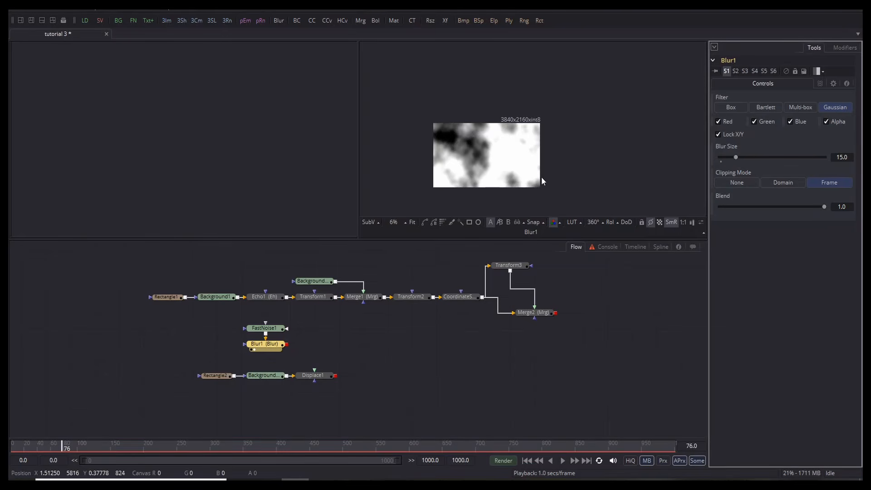
pyautogui.scroll(2, 492, 156)
pyautogui.scroll(-3, 489, 148)
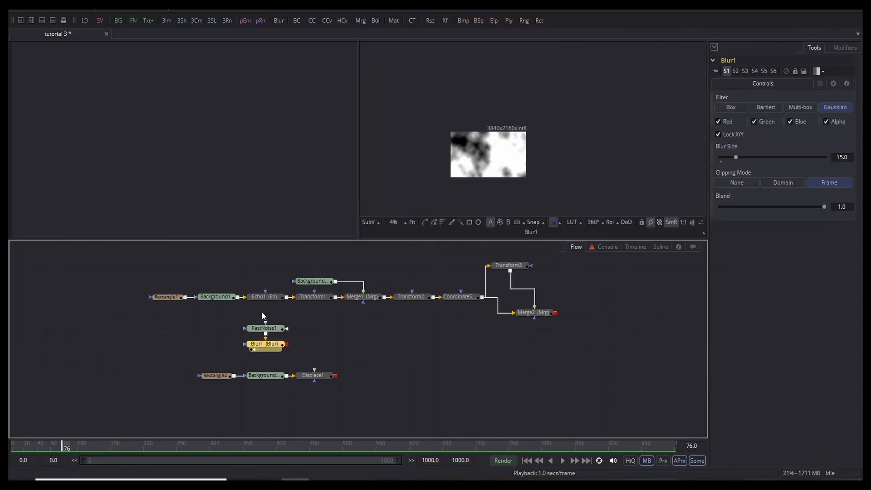
pyautogui.moveTo(262, 312); pyautogui.dragTo(310, 381)
# Step: Feed Blur1 into Displace1 and raise its Refraction Strength to 1.179
pyautogui.click(306, 348)
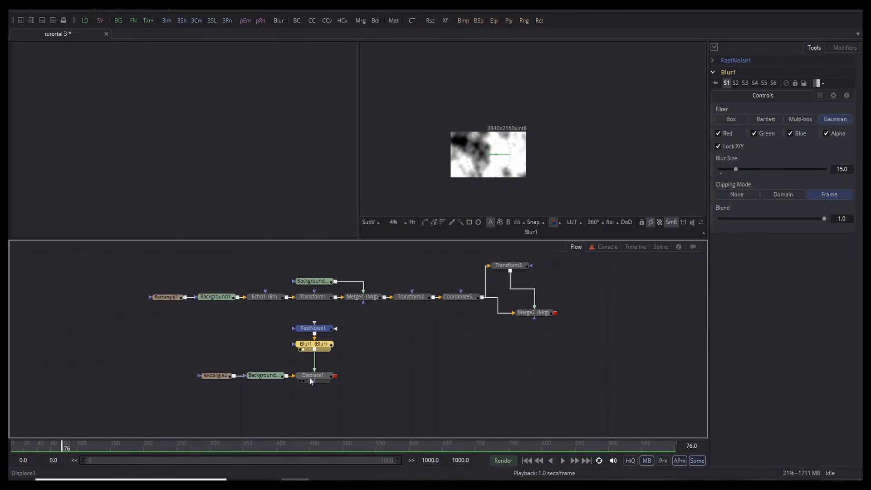
pyautogui.click(303, 380)
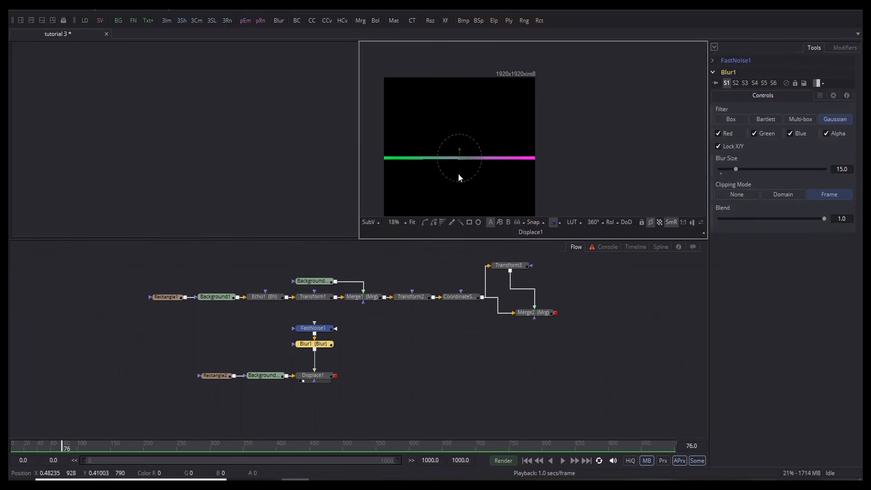
pyautogui.scroll(6, 458, 173)
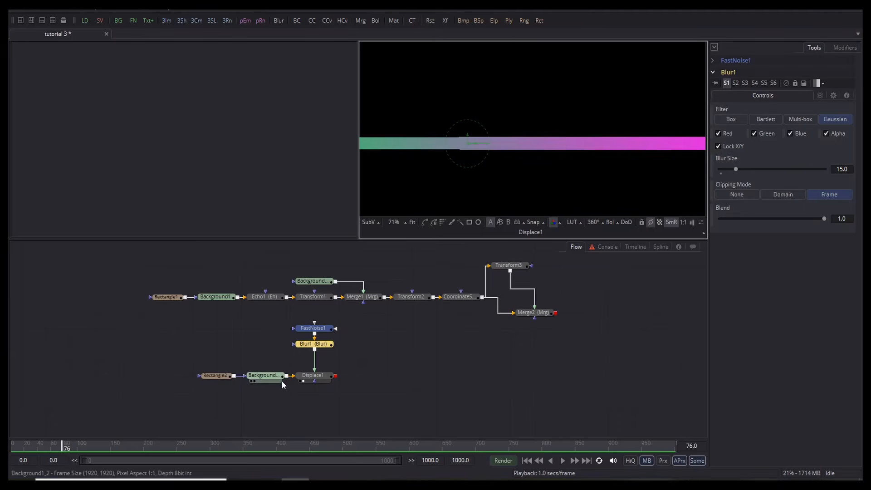
pyautogui.click(318, 377)
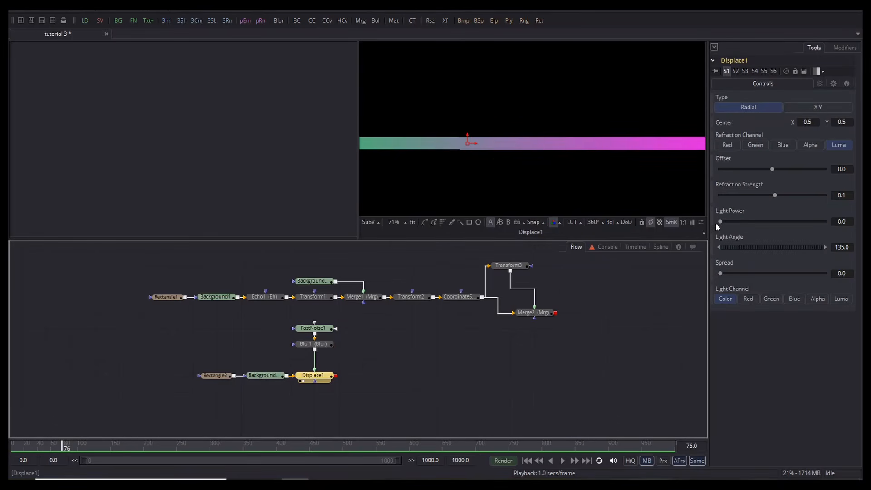
pyautogui.moveTo(775, 195); pyautogui.dragTo(802, 199)
pyautogui.scroll(-2, 450, 149)
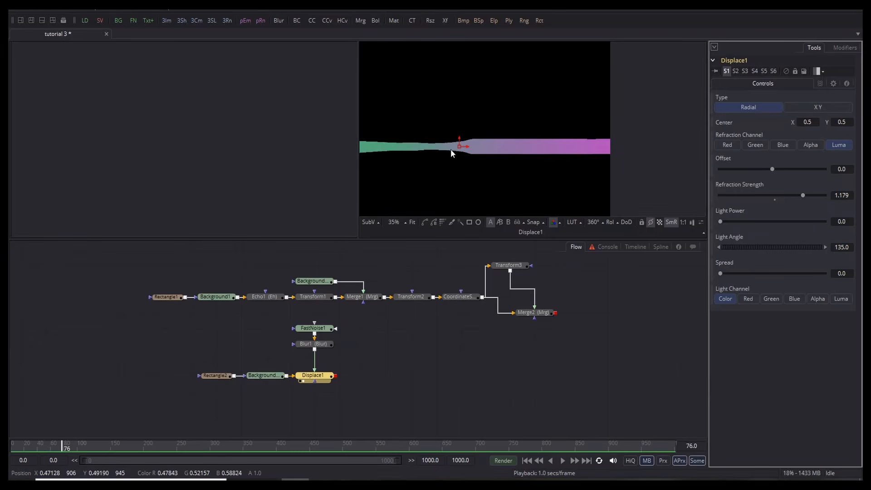
pyautogui.moveTo(450, 148); pyautogui.dragTo(415, 146)
pyautogui.scroll(2, 400, 148)
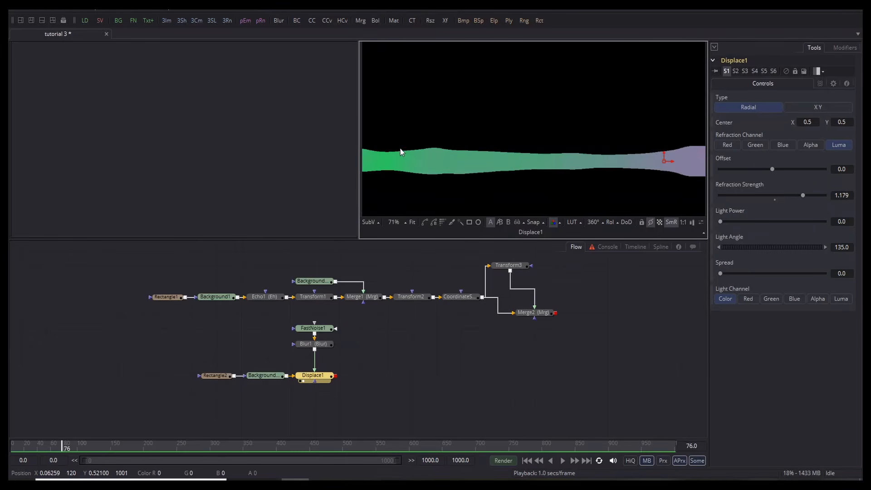
# Step: Turn on HiQ preview and raise FastNoise1's Scale to 5.38
pyautogui.click(632, 462)
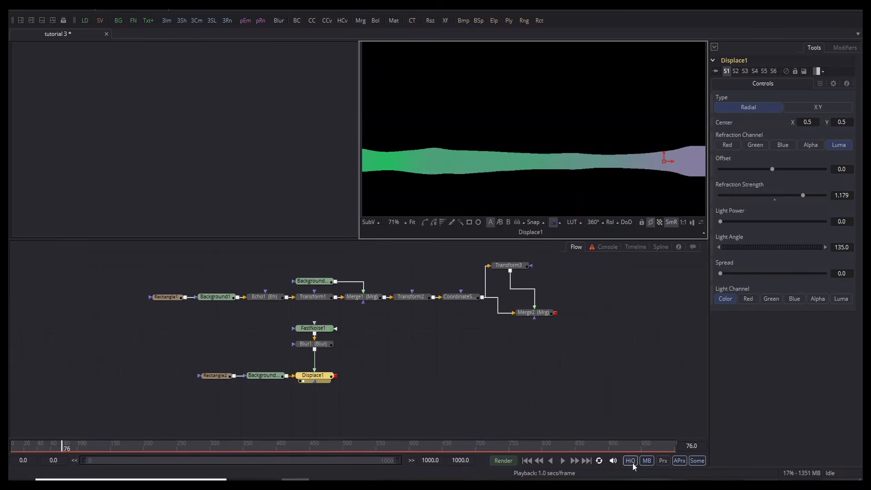
pyautogui.moveTo(603, 182); pyautogui.dragTo(484, 165)
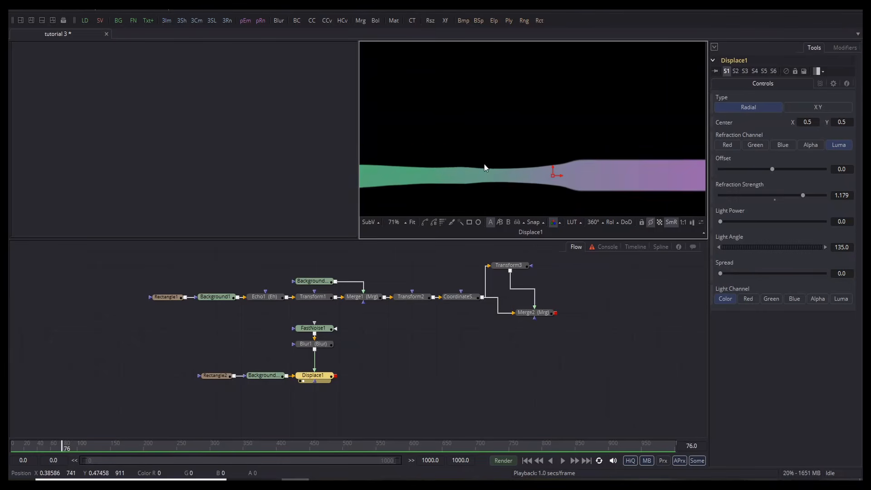
pyautogui.scroll(-2, 483, 162)
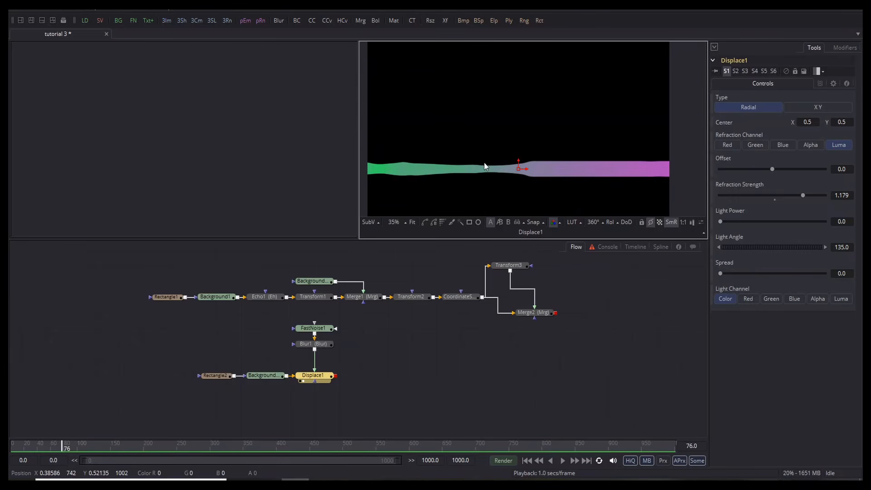
pyautogui.click(313, 327)
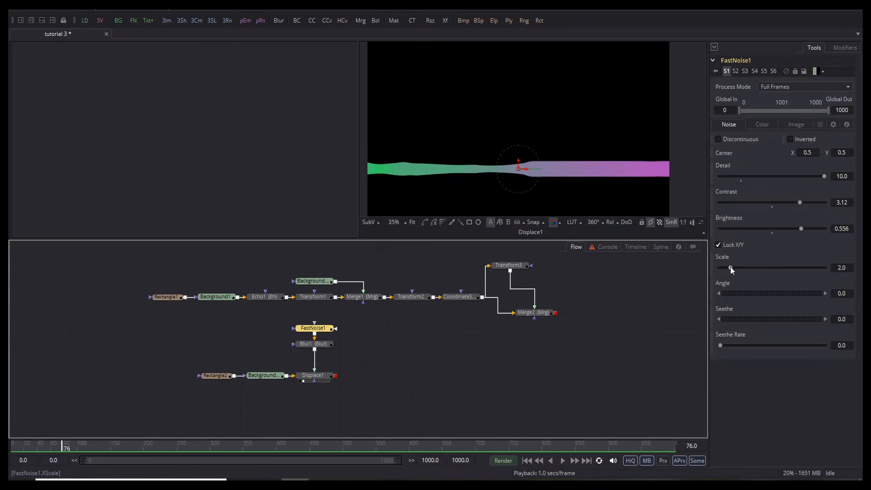
pyautogui.moveTo(730, 267); pyautogui.dragTo(750, 265)
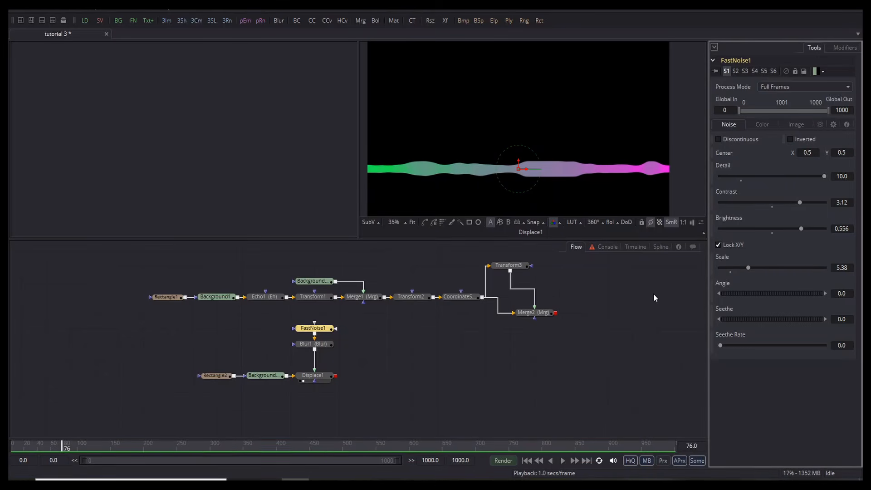
# Step: Set Blur1's Blur Size to 53, then reselect FastNoise1
pyautogui.click(310, 344)
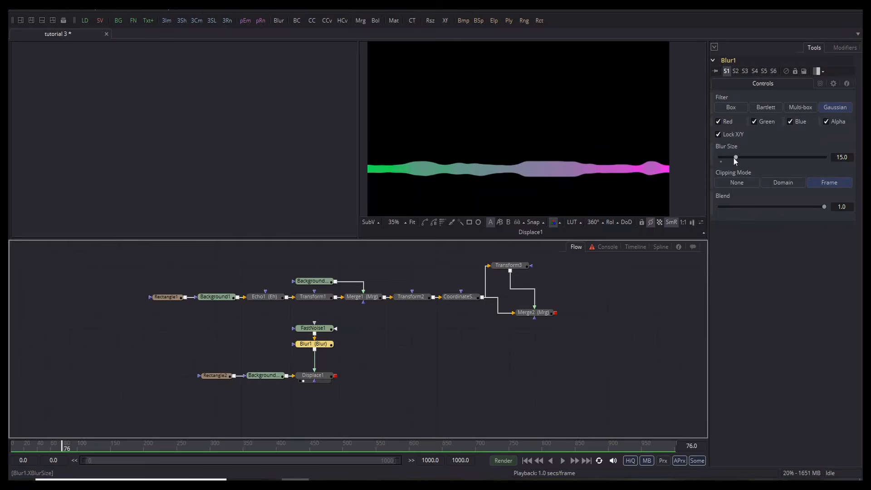
pyautogui.moveTo(736, 158); pyautogui.dragTo(767, 168)
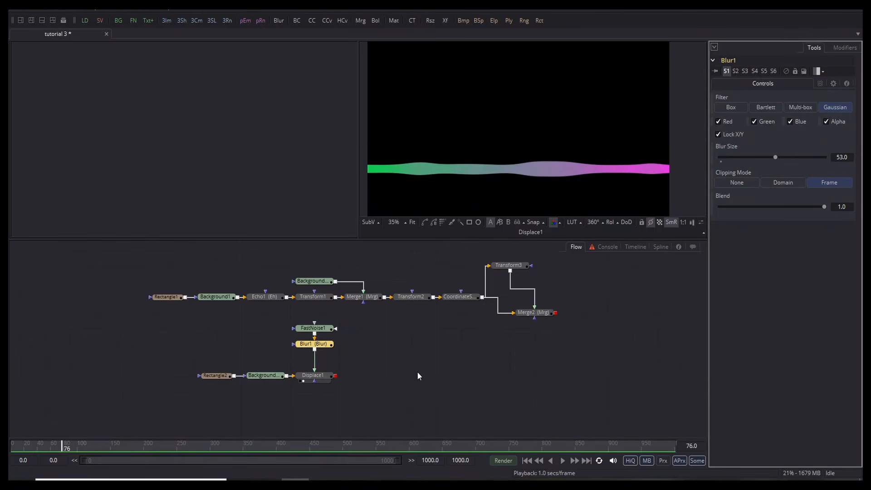
pyautogui.click(319, 330)
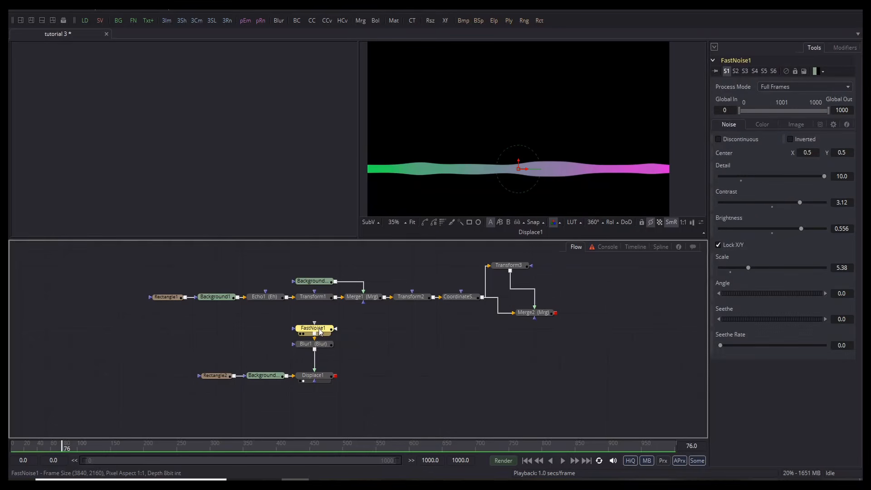
# Step: Modify the noise's Seethe with an Audio (WAV) modifier and load song.wav as its wave file
pyautogui.rightClick(721, 310)
pyautogui.moveTo(740, 354)
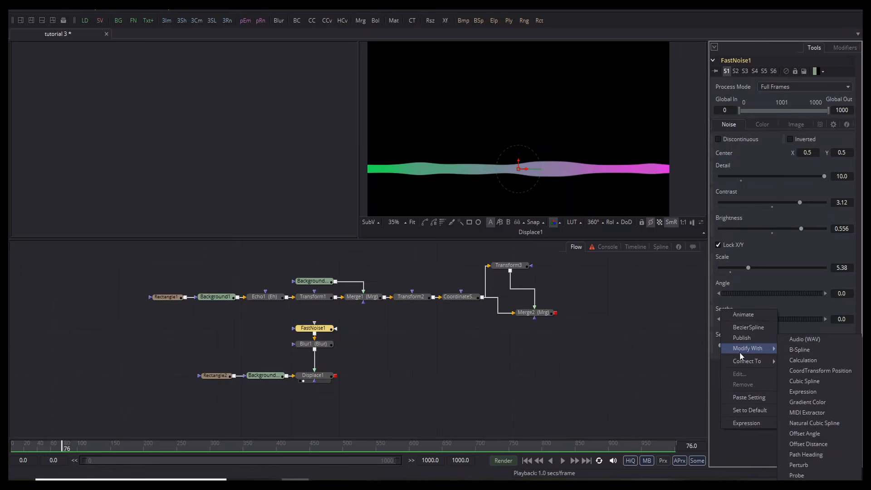
pyautogui.click(795, 342)
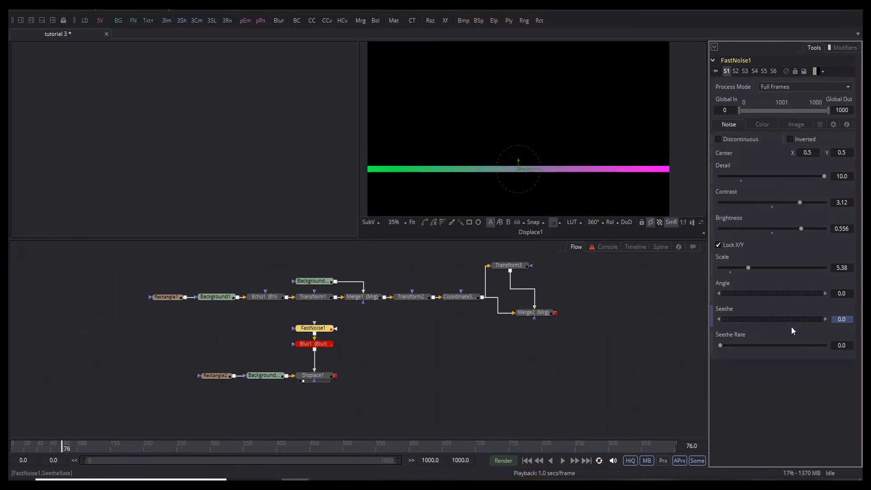
pyautogui.click(838, 47)
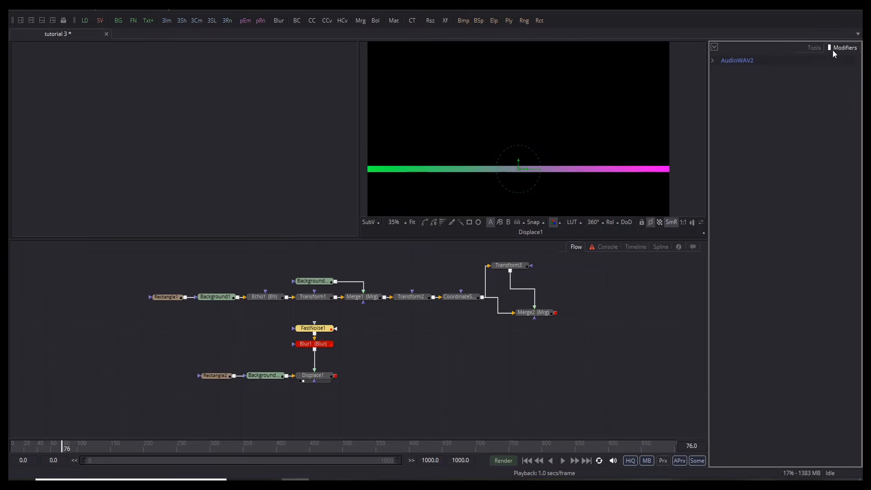
pyautogui.click(712, 60)
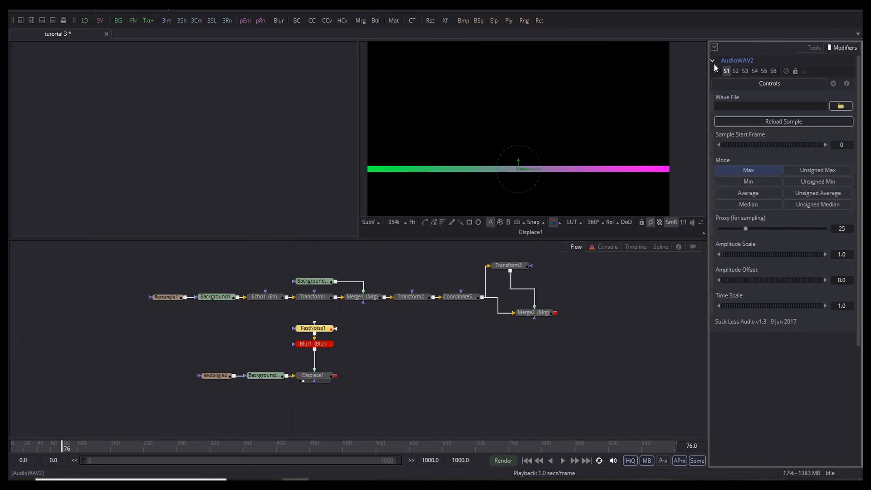
pyautogui.hotkey('alt', 'Tab')
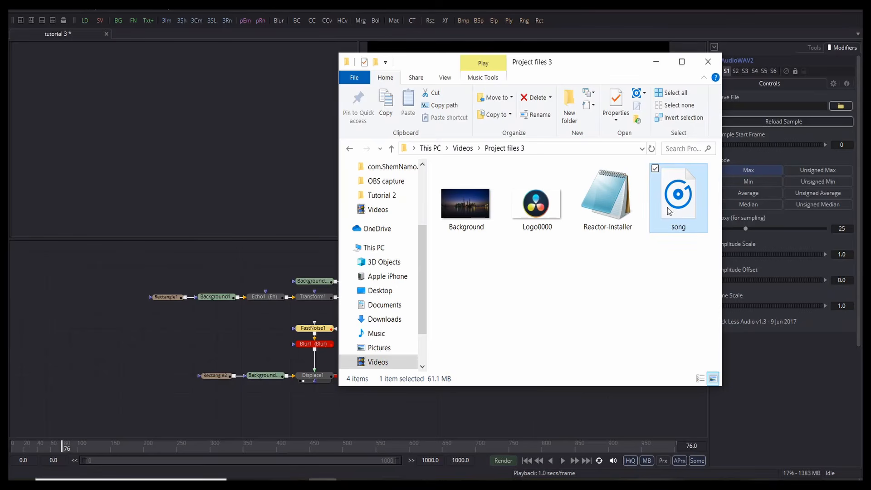
pyautogui.moveTo(670, 211); pyautogui.dragTo(765, 103)
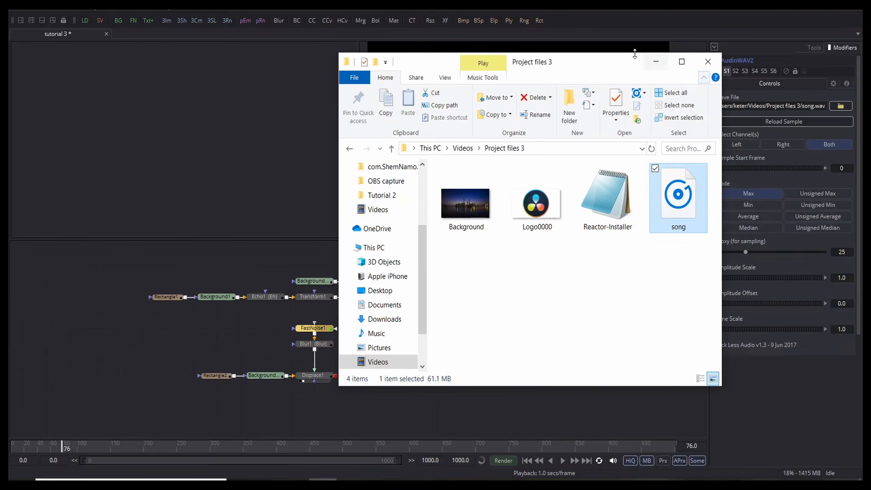
pyautogui.click(656, 64)
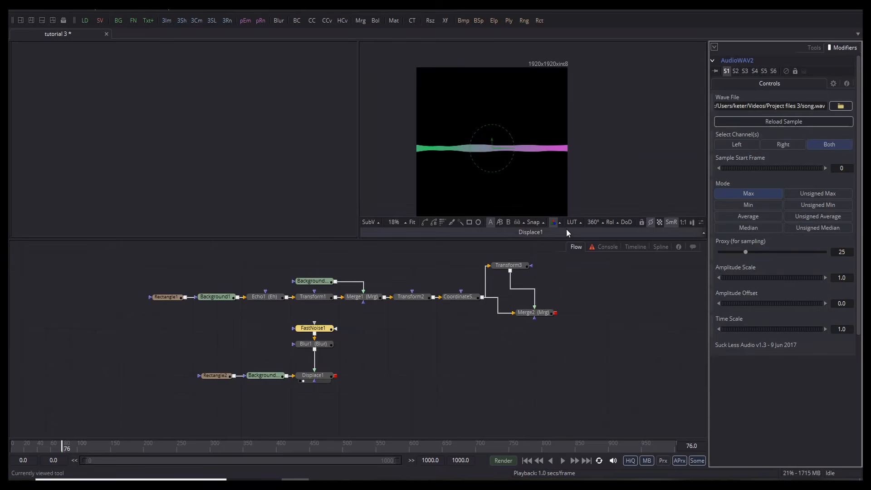
# Step: Play the animation from the first frame to check the audio reaction, then return to frame 0
pyautogui.moveTo(63, 453); pyautogui.dragTo(11, 449)
pyautogui.press('space')
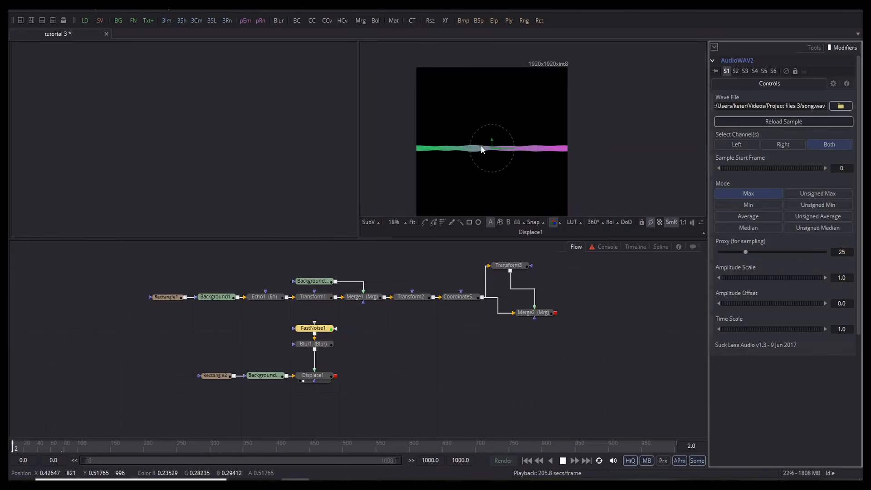
pyautogui.scroll(4, 482, 148)
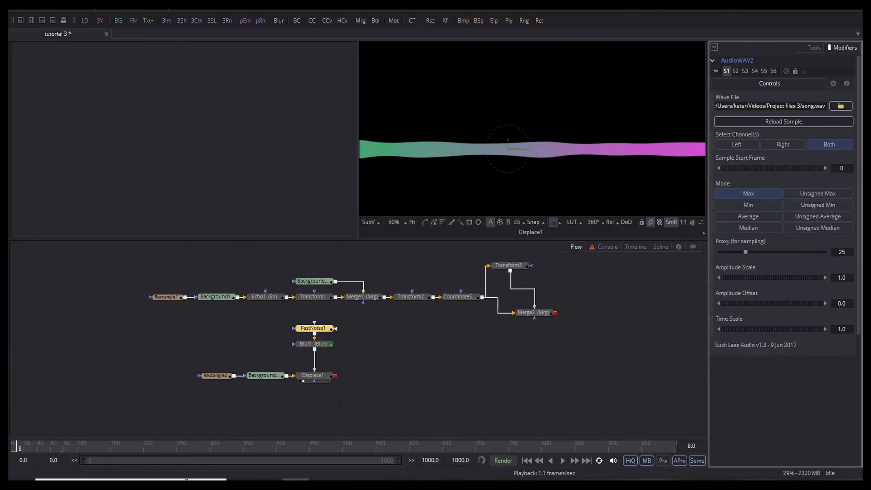
pyautogui.moveTo(16, 449); pyautogui.dragTo(12, 457)
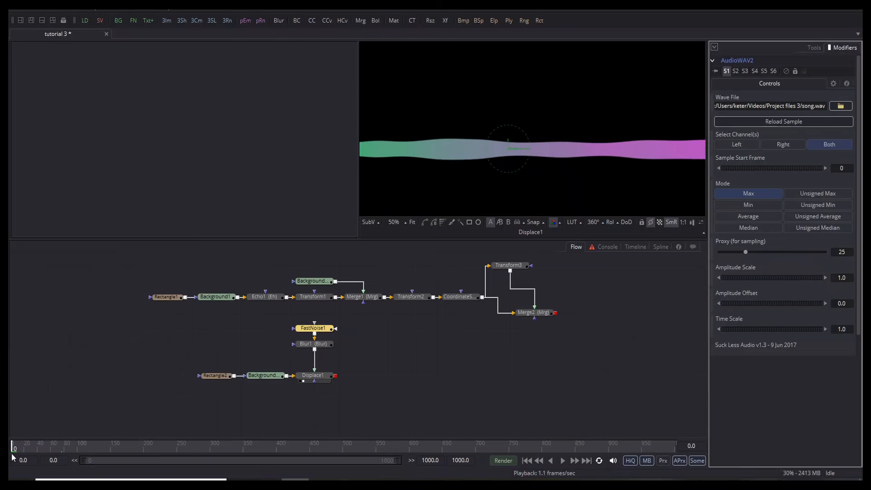
# Step: Add Transform4 after Displace1, followed by a Coordinate Space node
pyautogui.click(291, 406)
pyautogui.click(318, 377)
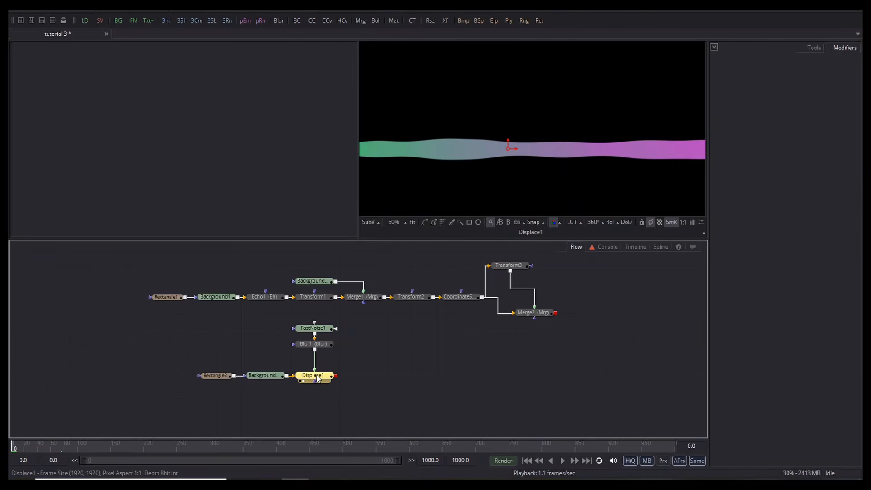
pyautogui.hotkey('ctrl', 'space')
pyautogui.write('xf')
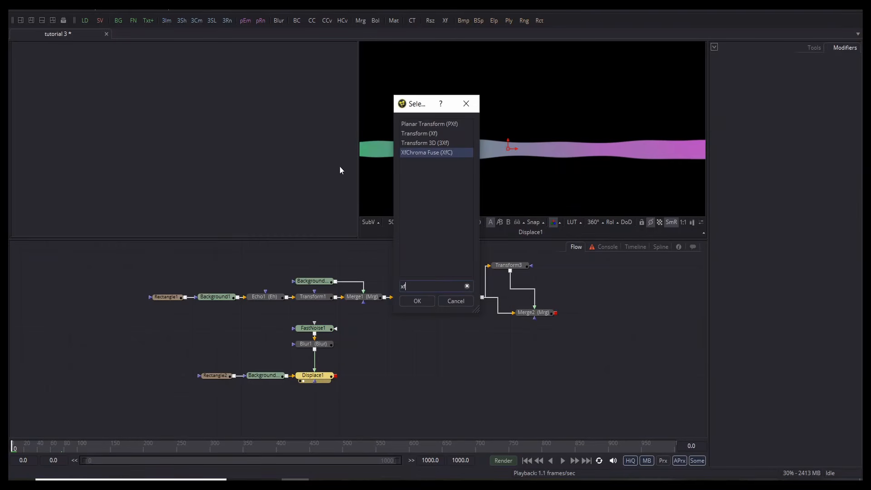
pyautogui.click(421, 133)
pyautogui.click(426, 301)
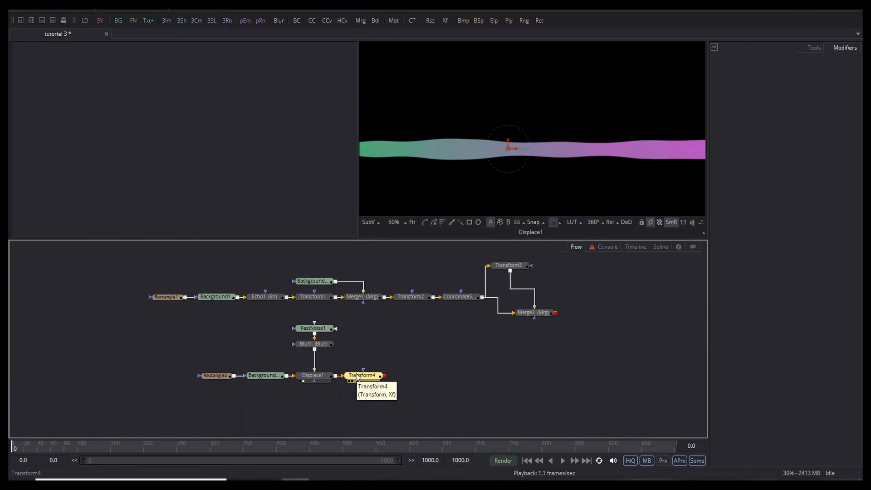
pyautogui.hotkey('ctrl', 'space')
pyautogui.write('coor')
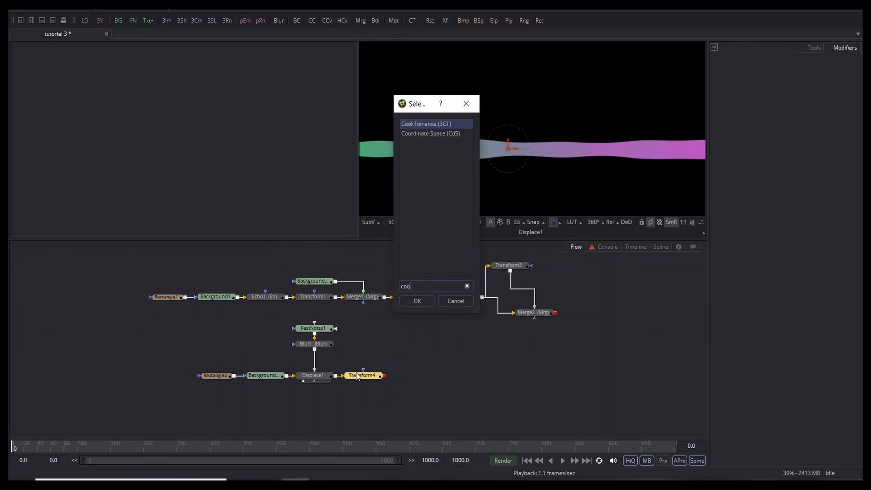
pyautogui.click(419, 303)
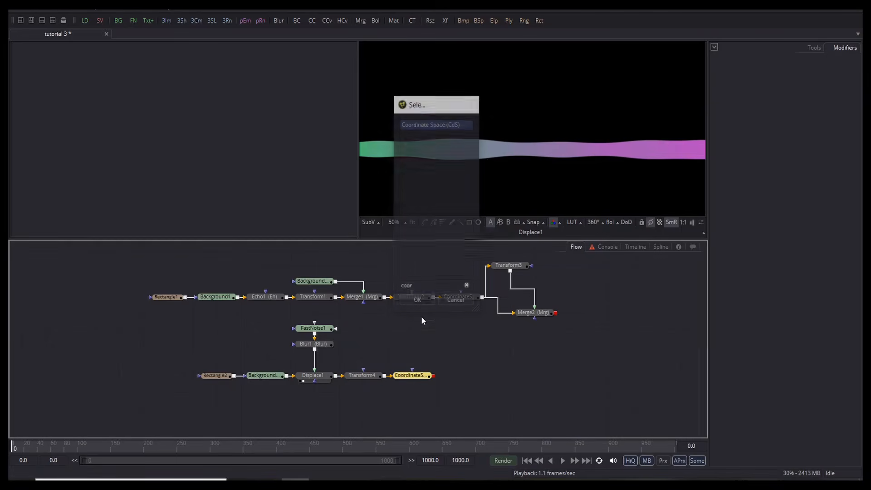
# Step: Mask Transform4 with a new Rectangle3 and show CoordinateSpace2 in the viewer
pyautogui.click(363, 377)
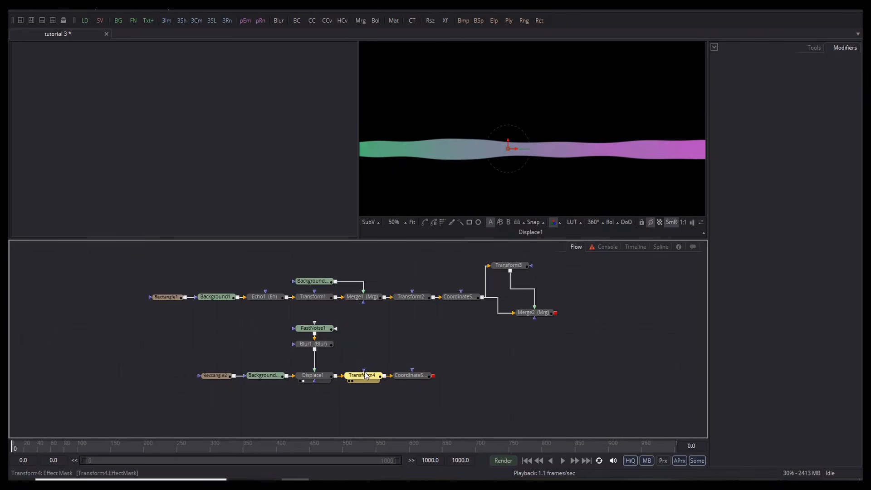
pyautogui.hotkey('ctrl', 'space')
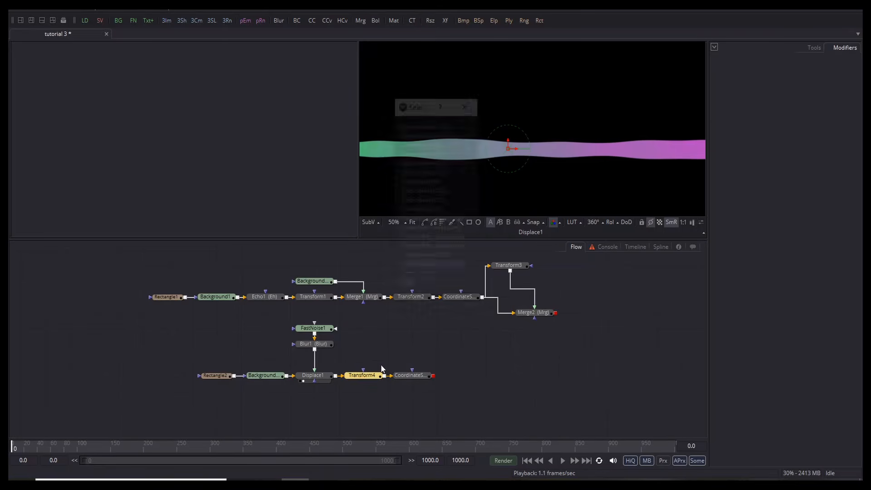
pyautogui.write('re')
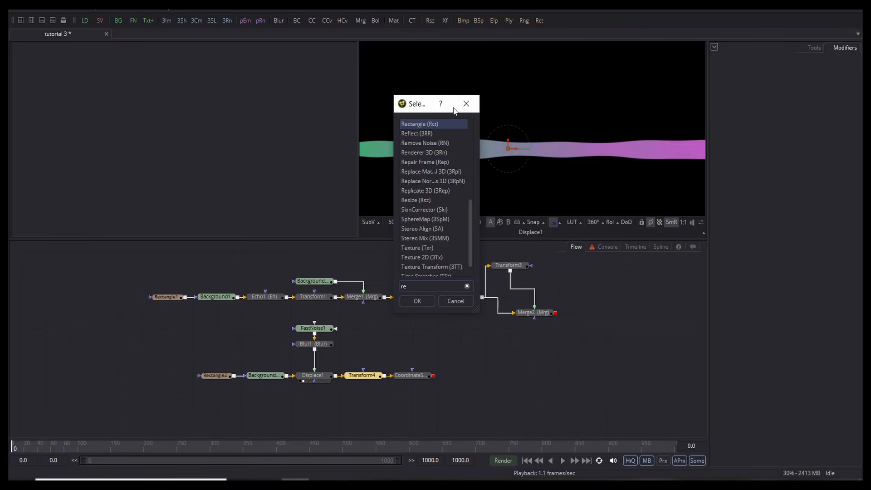
pyautogui.press('Return')
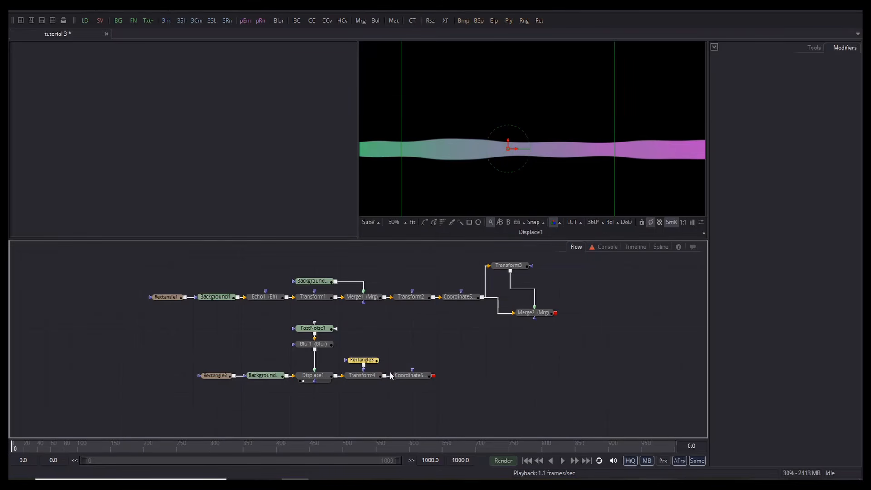
pyautogui.click(401, 380)
pyautogui.hotkey('ctrl', 'f')
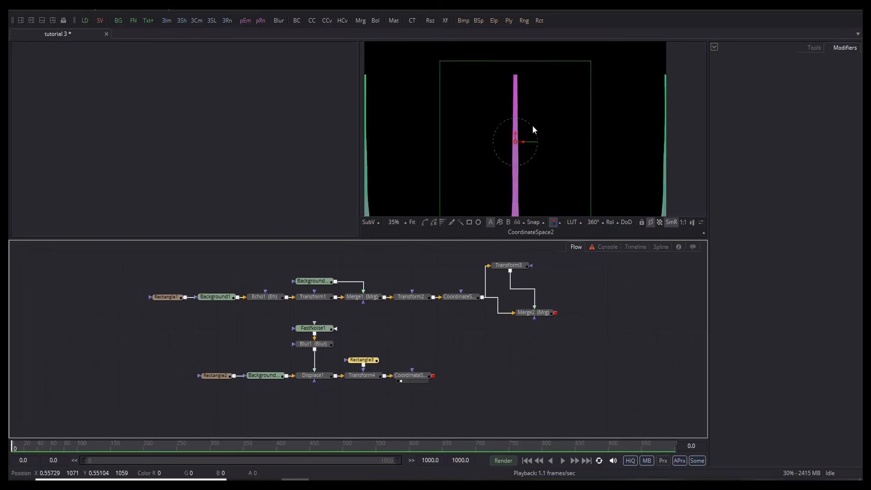
pyautogui.click(414, 376)
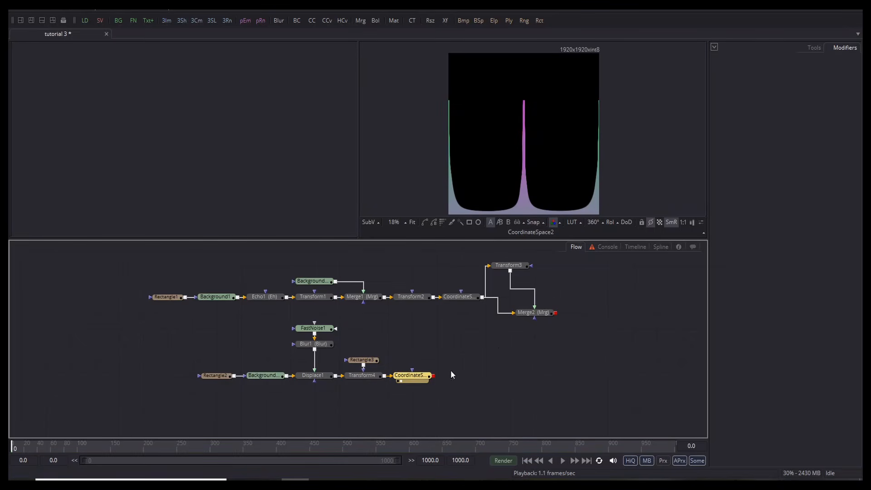
pyautogui.click(423, 378)
# Step: Set CoordinateSpace2 to Polar to Rectangular and widen Rectangle3 to width 0.99366 across the bar
pyautogui.click(815, 106)
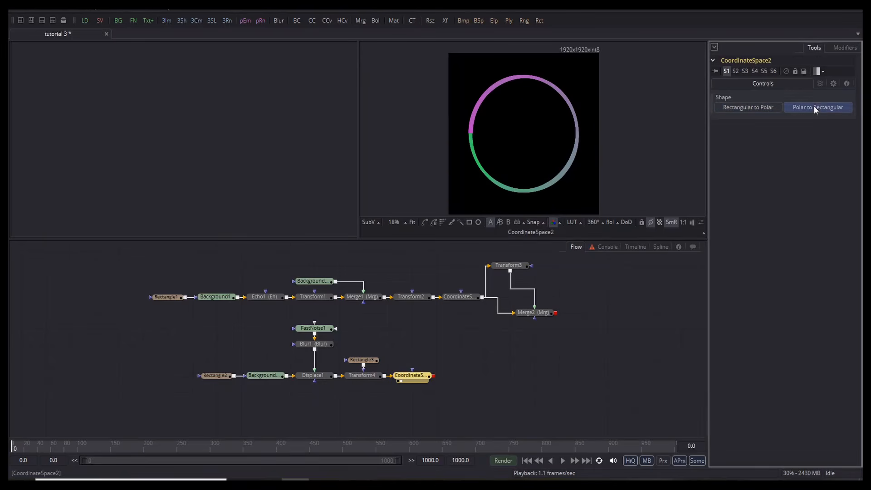
pyautogui.scroll(5, 480, 133)
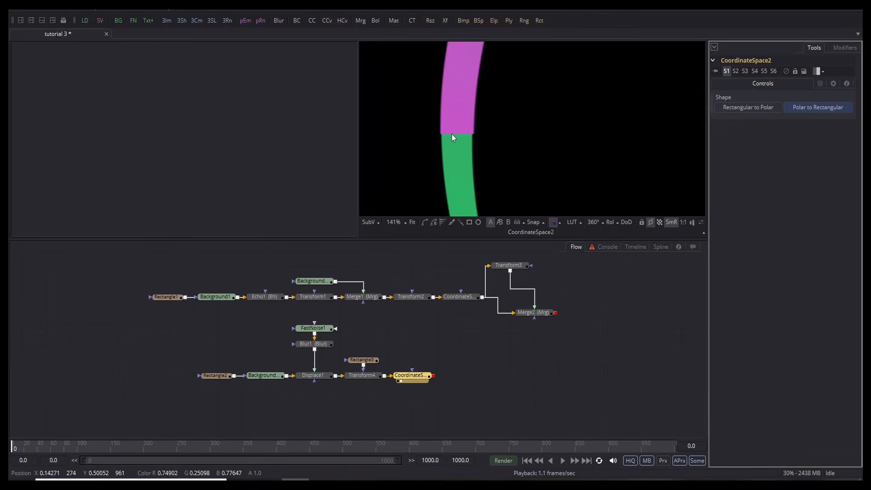
pyautogui.click(352, 380)
pyautogui.scroll(-5, 488, 124)
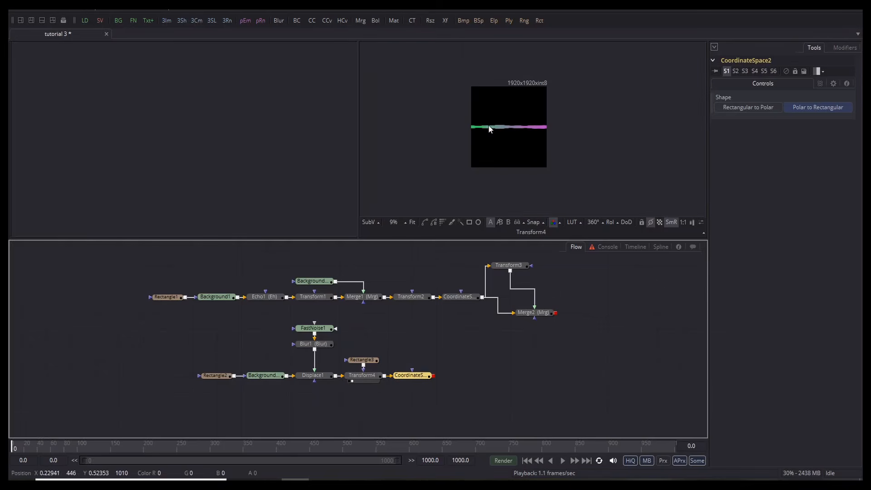
pyautogui.click(362, 360)
pyautogui.scroll(3, 504, 106)
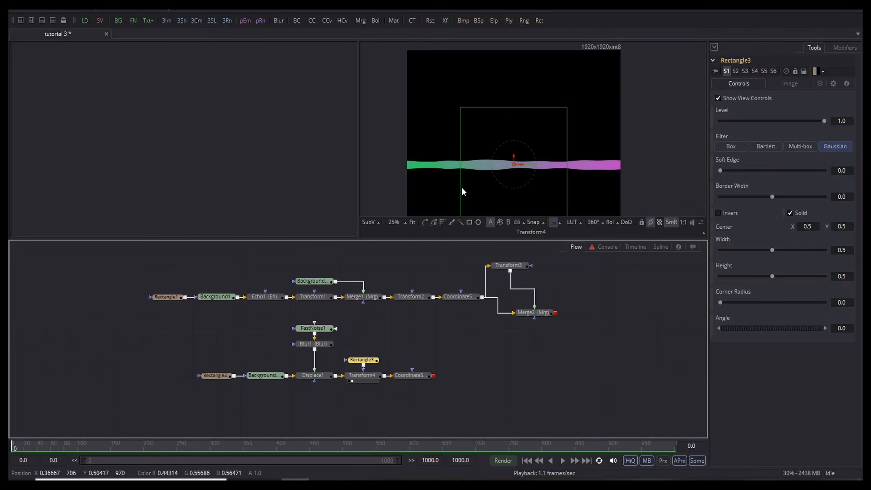
pyautogui.moveTo(459, 185); pyautogui.dragTo(424, 166)
pyautogui.scroll(8, 407, 167)
pyautogui.scroll(-6, 431, 164)
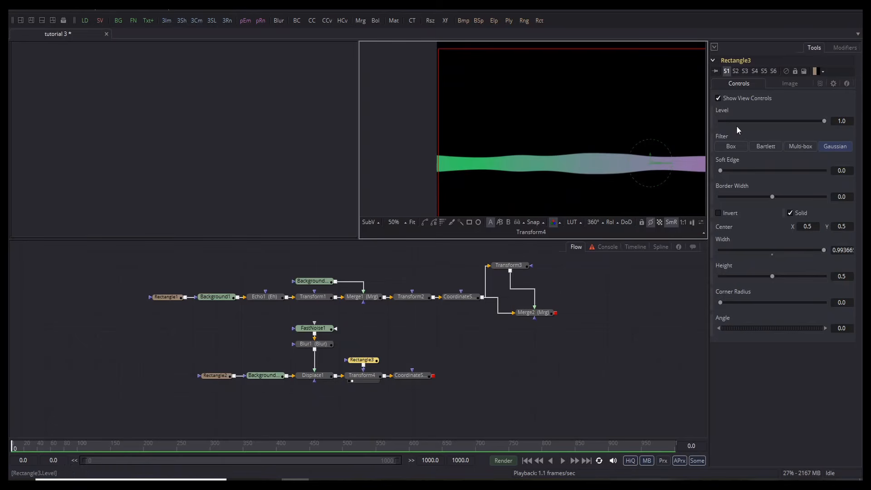
# Step: Flip Transform4's wavy bar horizontally
pyautogui.click(362, 375)
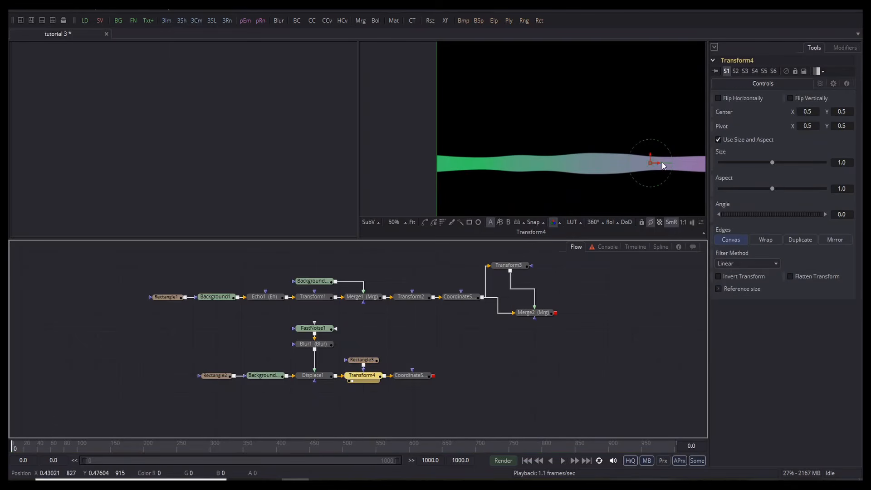
pyautogui.click(718, 98)
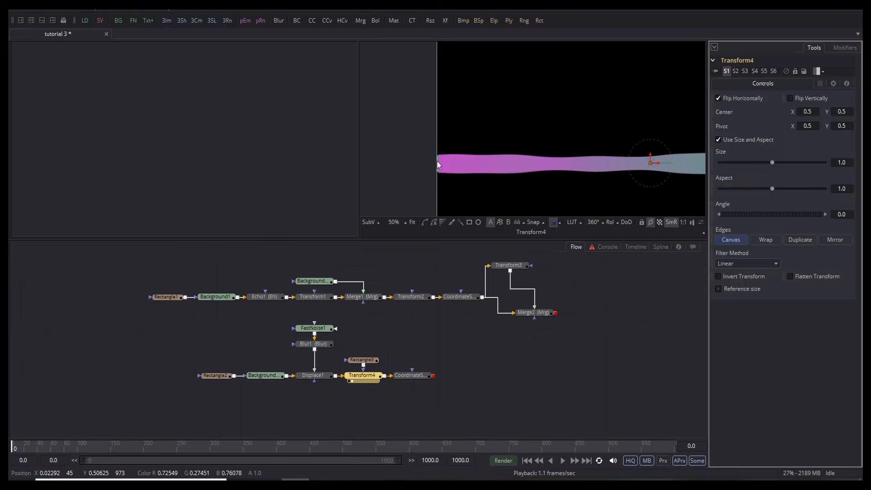
pyautogui.scroll(6, 437, 162)
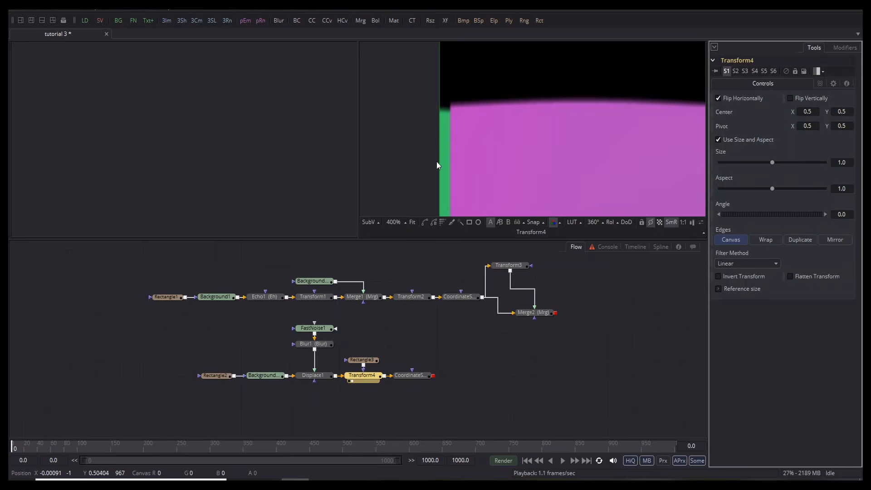
# Step: Raise Rectangle3's Soft Edge to 0.1855 to blend the ring's seam, and move CoordinateSpace2 right
pyautogui.click(363, 362)
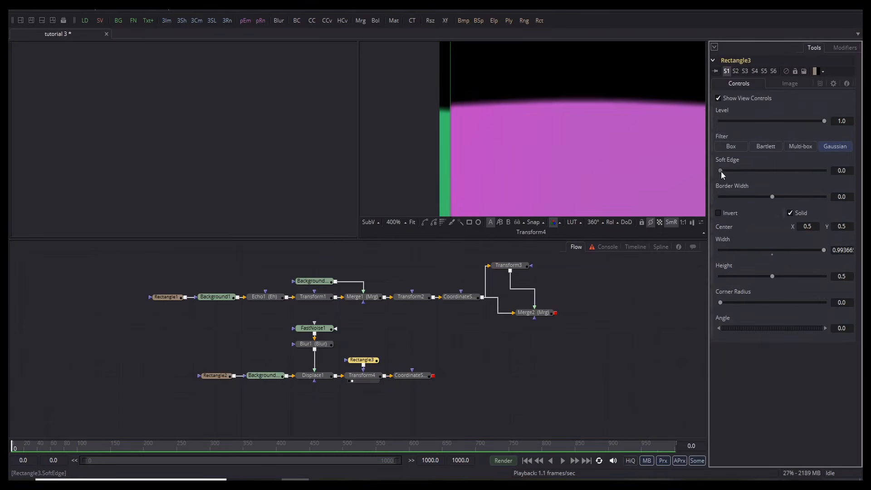
pyautogui.moveTo(720, 170); pyautogui.dragTo(726, 170)
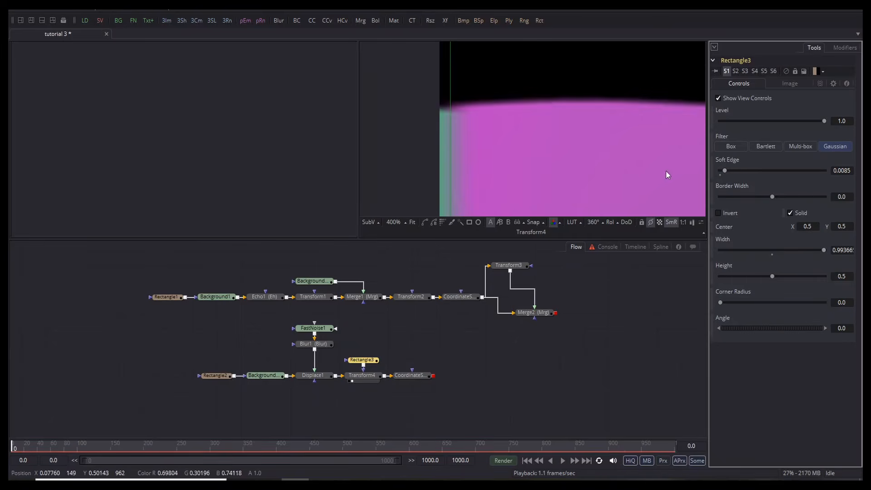
pyautogui.scroll(-3, 512, 144)
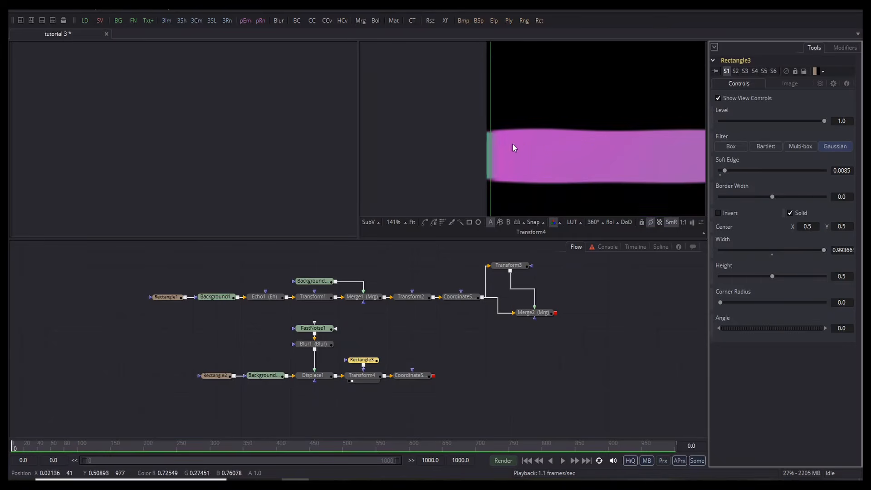
pyautogui.click(401, 381)
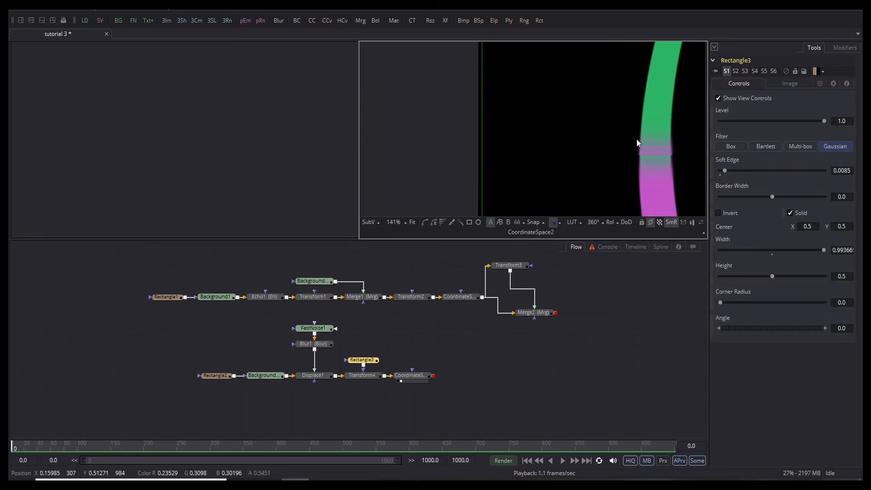
pyautogui.moveTo(638, 142); pyautogui.dragTo(564, 151)
pyautogui.scroll(4, 564, 154)
pyautogui.moveTo(724, 171); pyautogui.dragTo(787, 170)
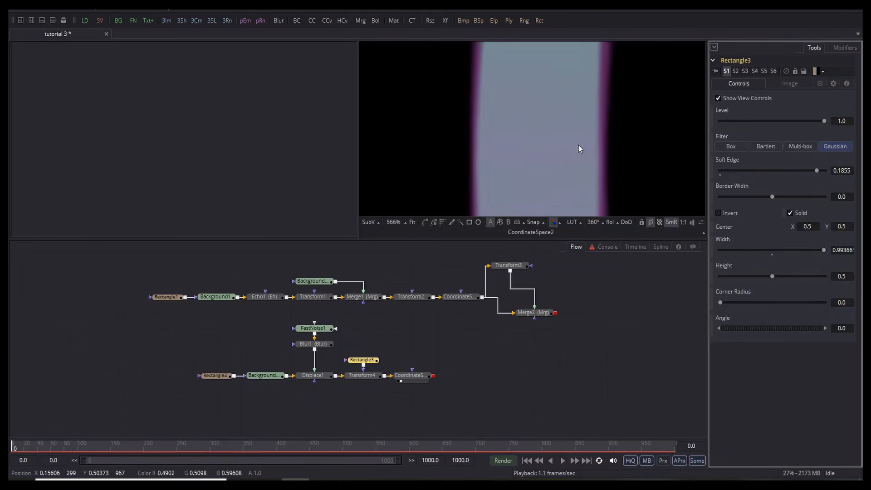
pyautogui.scroll(-8, 560, 148)
pyautogui.moveTo(570, 157); pyautogui.dragTo(462, 129)
pyautogui.scroll(-2, 463, 130)
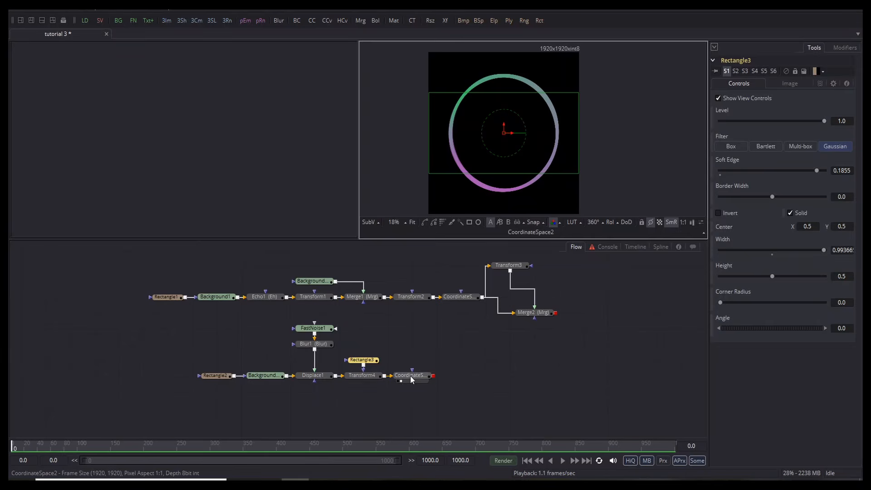
pyautogui.moveTo(410, 375); pyautogui.dragTo(477, 377)
# Step: Add a Transform5 node after Transform4 using the xf search
pyautogui.click(361, 376)
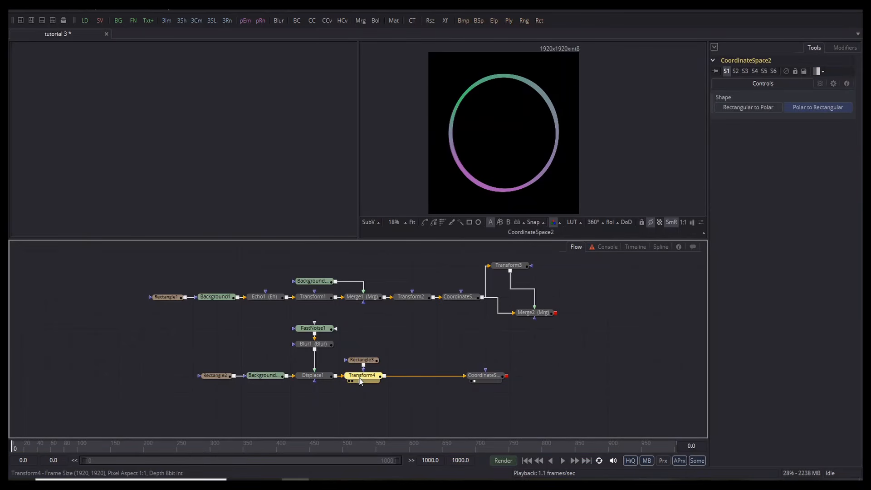
pyautogui.hotkey('ctrl', 'space')
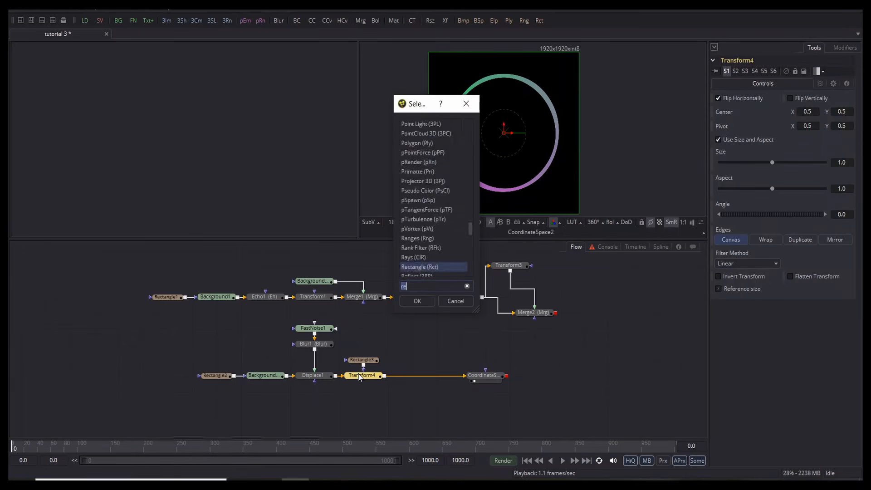
pyautogui.write('xf')
pyautogui.click(435, 133)
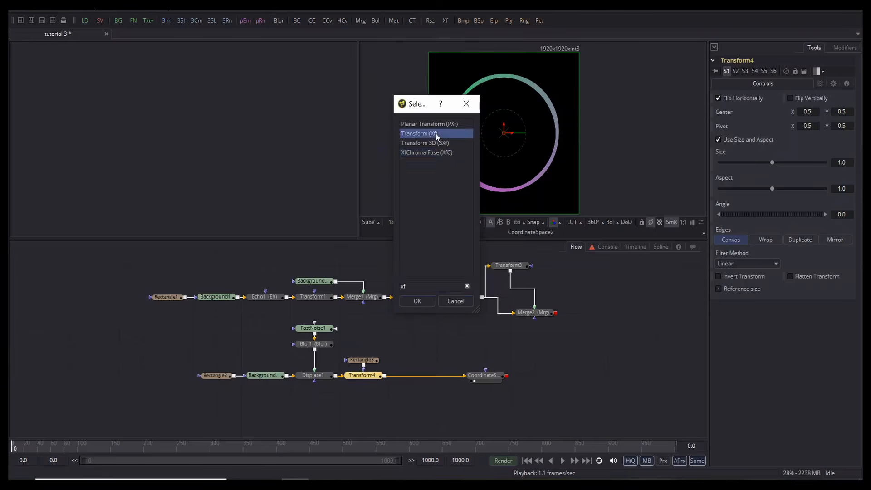
pyautogui.click(425, 300)
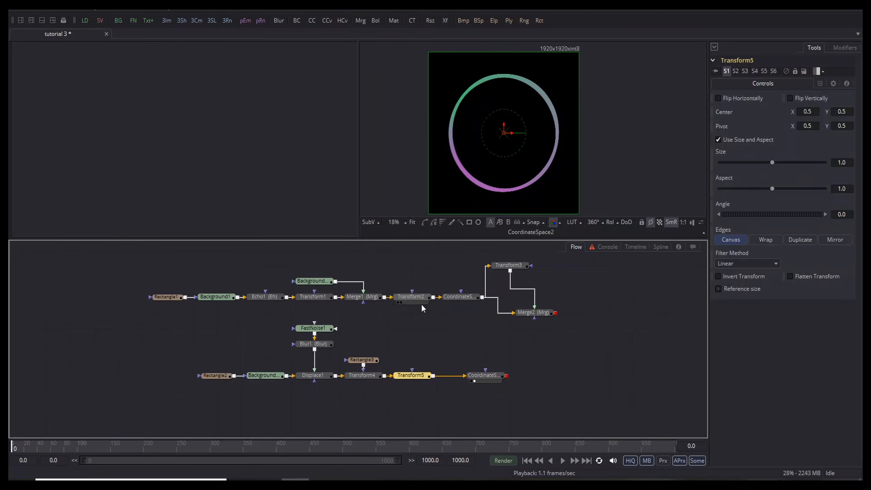
# Step: Lower Transform5's centre to Y 0.25 to reshape the ring, then play the animation
pyautogui.click(400, 380)
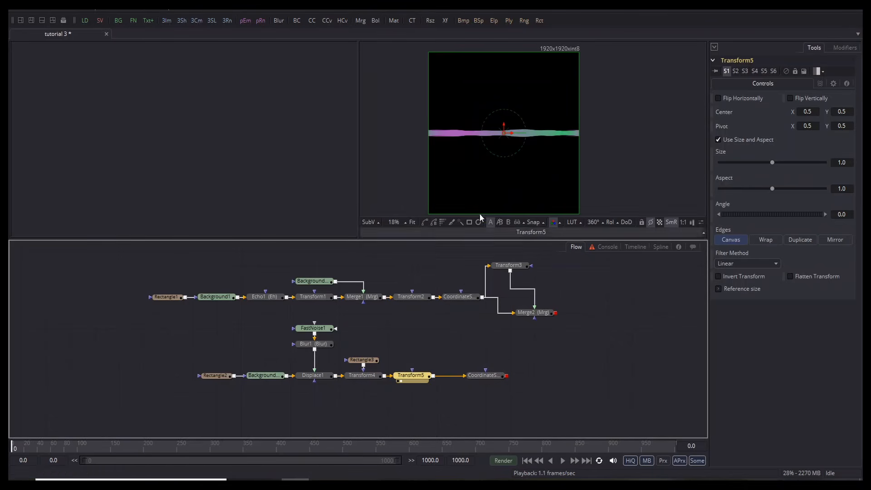
pyautogui.click(475, 380)
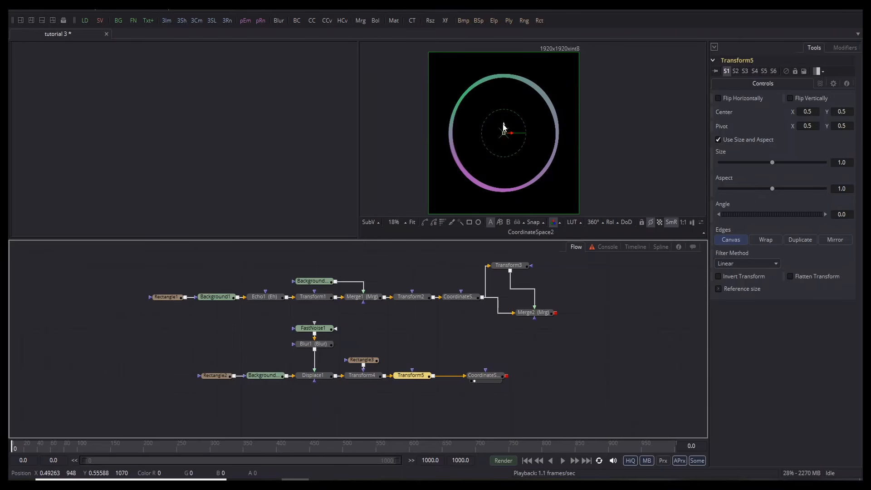
pyautogui.moveTo(503, 130); pyautogui.dragTo(544, 89)
pyautogui.scroll(3, 528, 95)
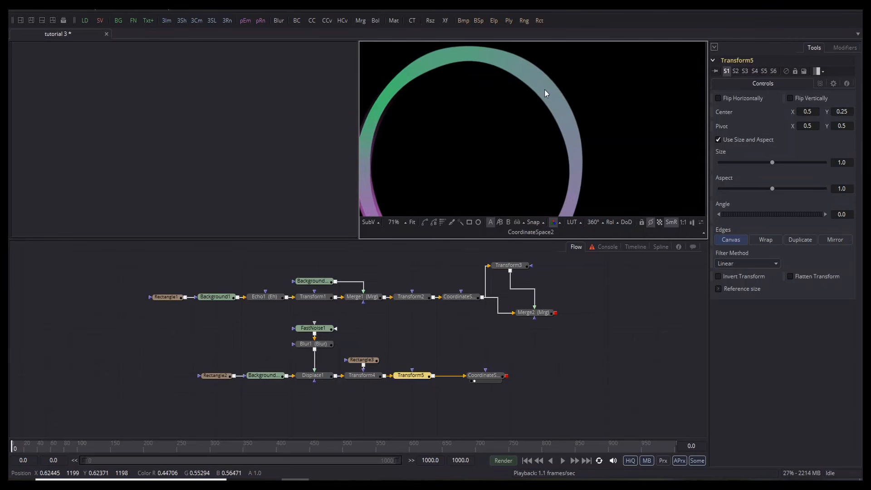
pyautogui.scroll(-2, 545, 89)
pyautogui.press('space')
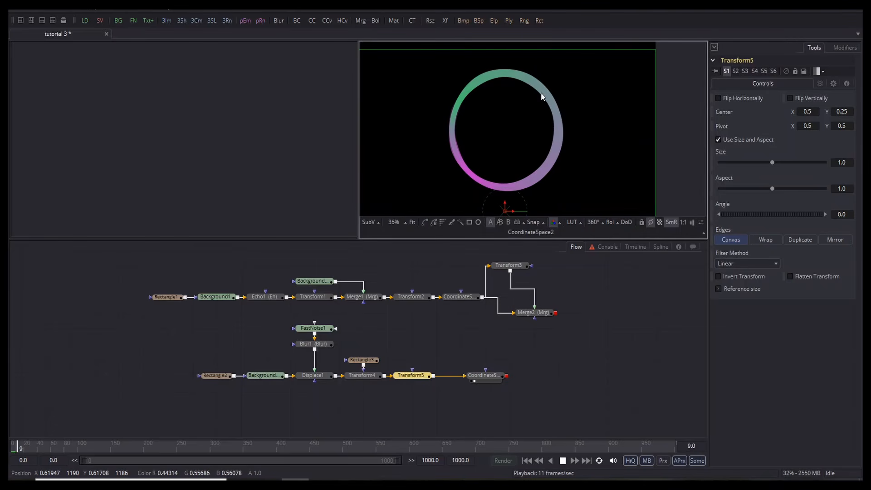
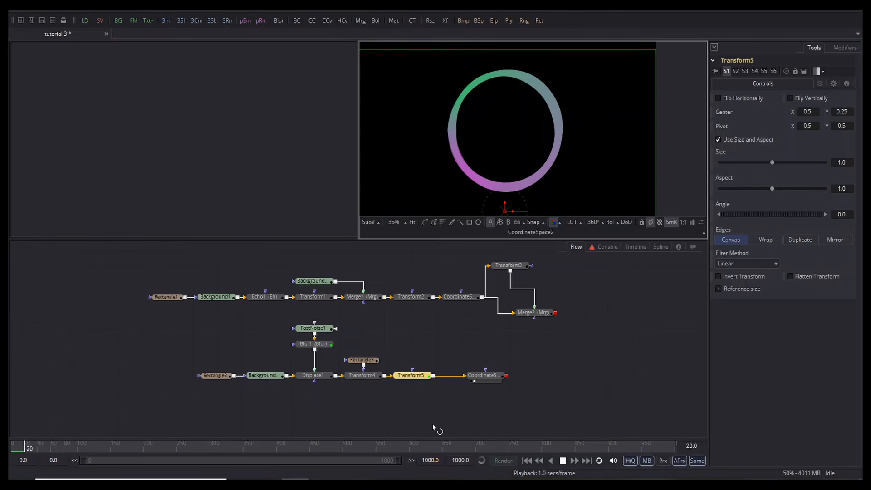
# Step: Stop playback and bring Logo0000 from Project files 3 into the Flow as Loader1
pyautogui.press('space')
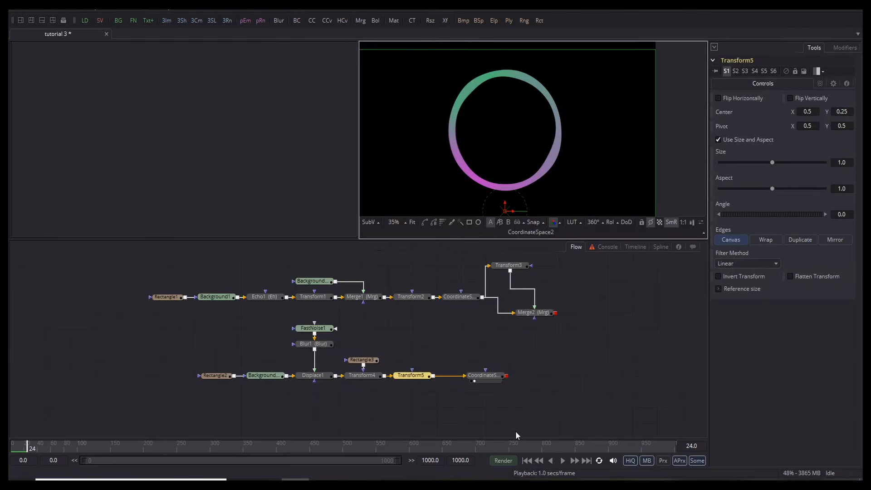
pyautogui.moveTo(467, 407); pyautogui.dragTo(466, 323)
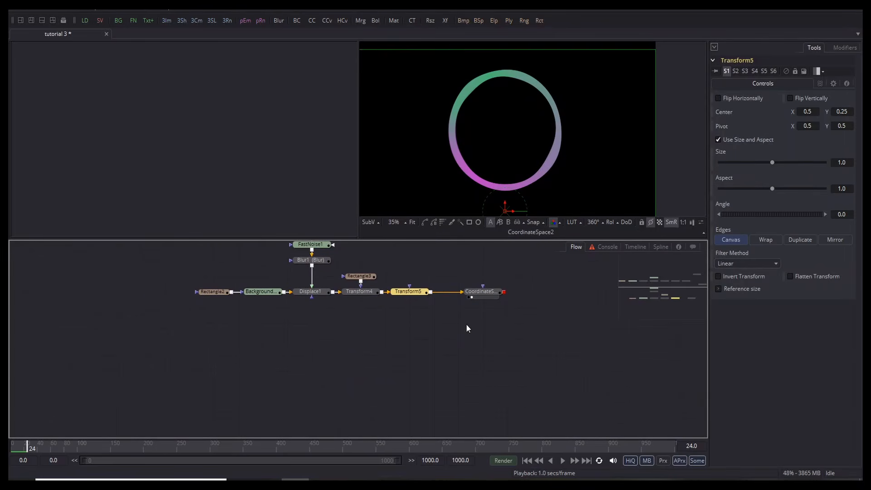
pyautogui.hotkey('alt', 'Tab')
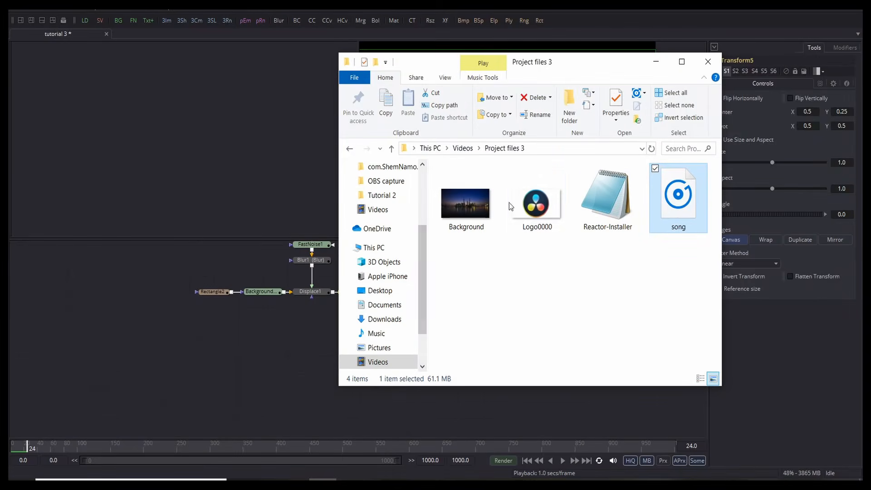
pyautogui.moveTo(545, 208); pyautogui.dragTo(213, 323)
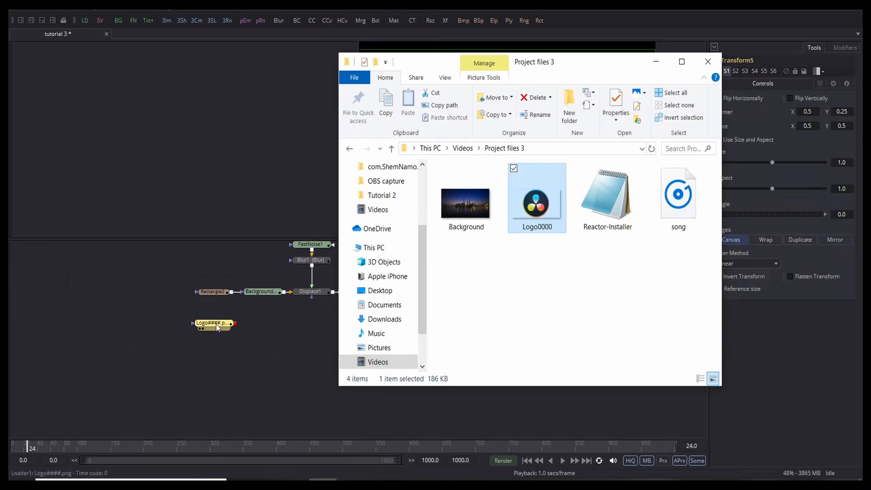
pyautogui.click(655, 62)
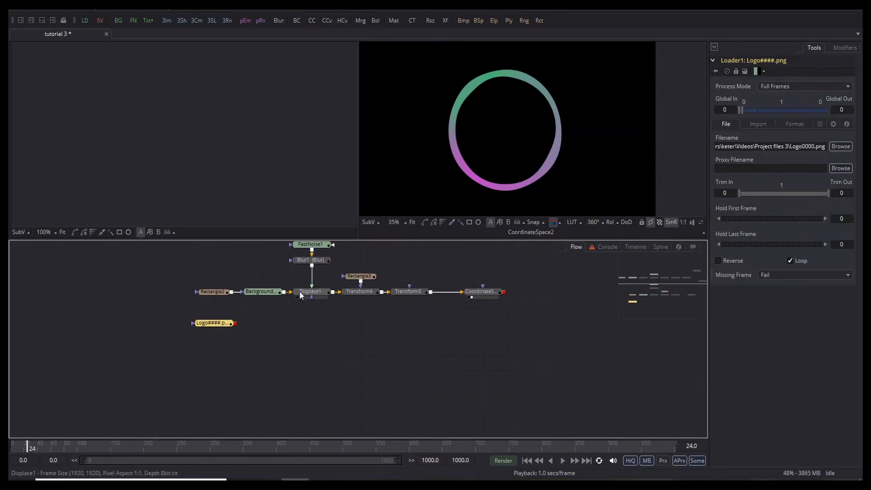
# Step: Show the logo fitted in the left viewer and add Transform6 after Loader1 via xf search
pyautogui.click(199, 328)
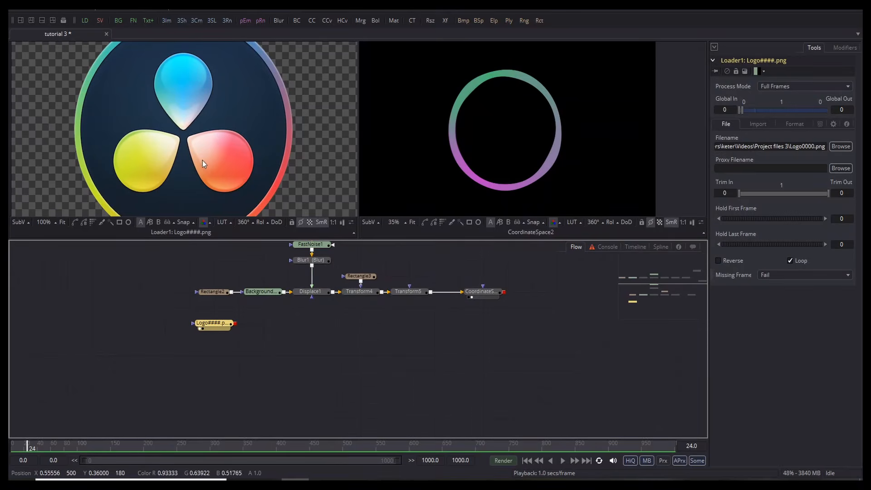
pyautogui.hotkey('ctrl', 'f')
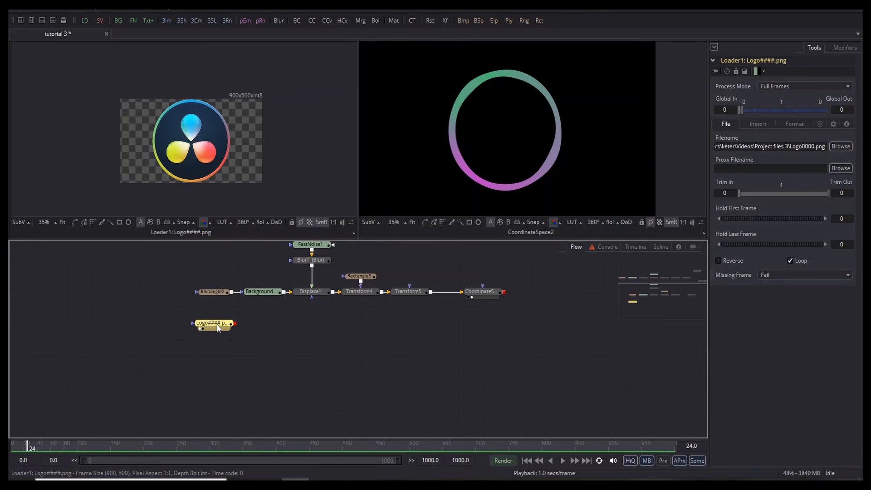
pyautogui.hotkey('shift', 'space')
pyautogui.write('xf')
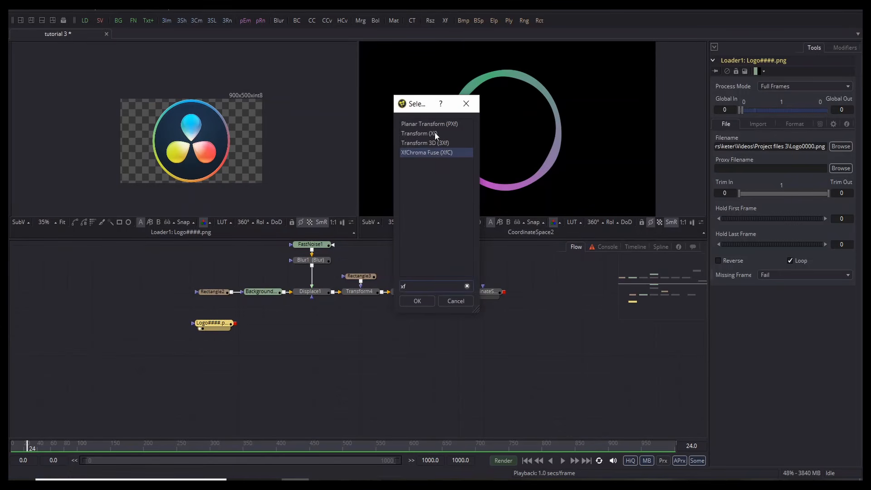
pyautogui.click(434, 132)
pyautogui.click(409, 303)
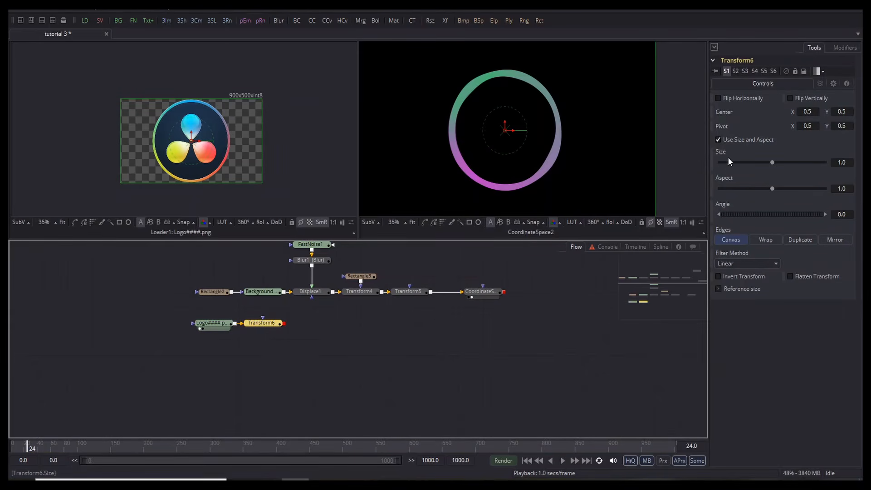
# Step: Drive Transform6's Size with an Audio (WAV) modifier and expand AudioWAV3's controls
pyautogui.rightClick(717, 151)
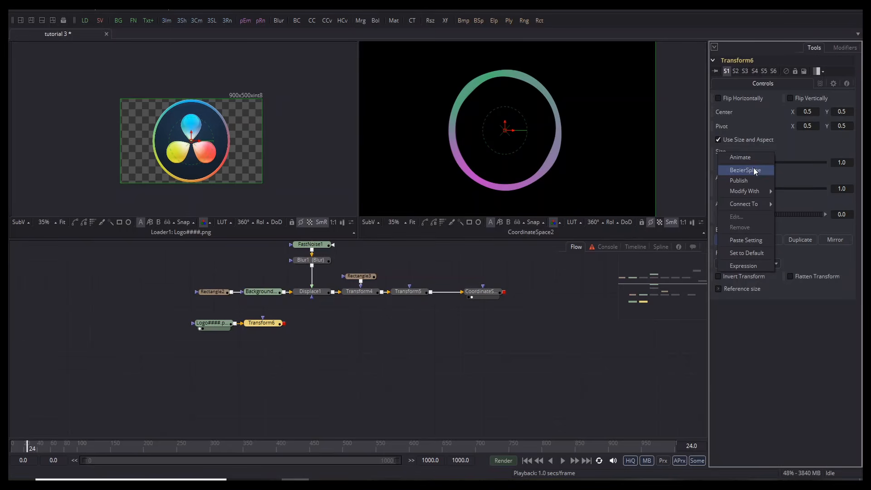
pyautogui.moveTo(749, 191)
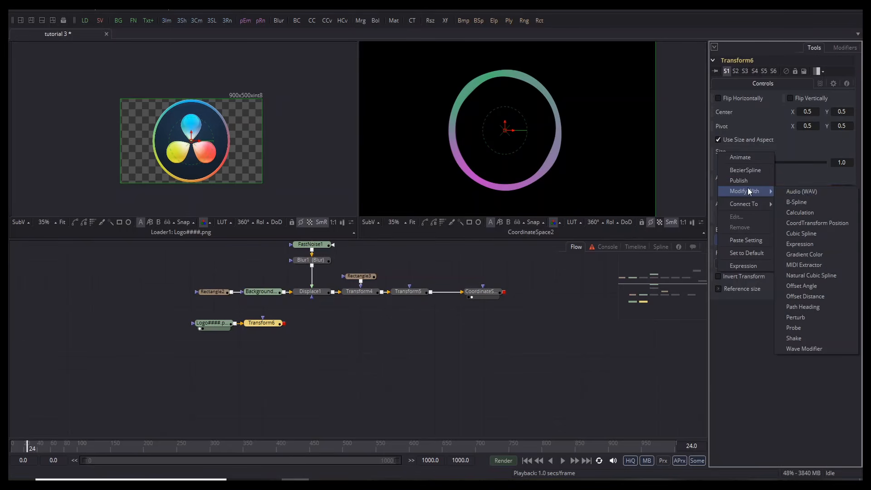
pyautogui.click(796, 195)
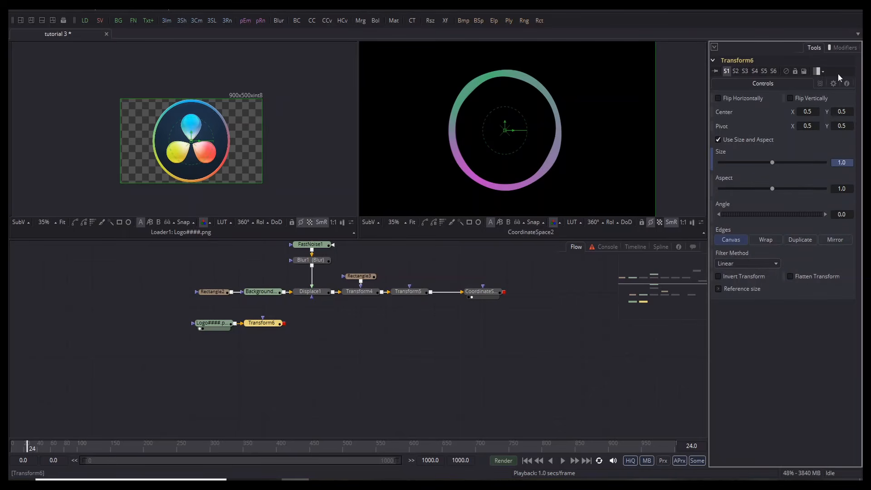
pyautogui.click(839, 48)
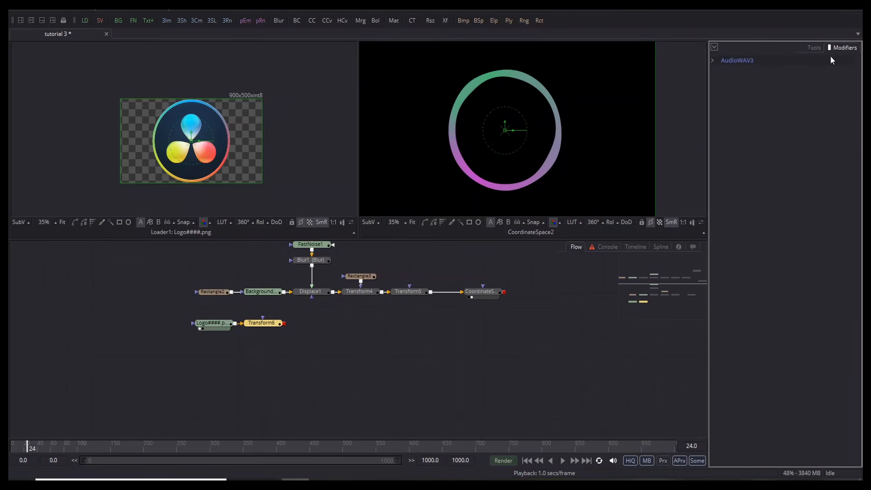
pyautogui.click(712, 60)
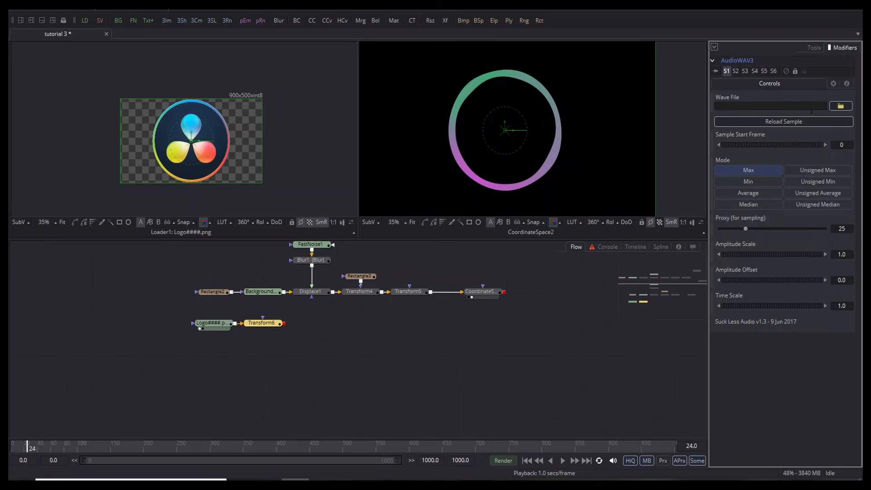
# Step: Drop song from Project files 3 onto AudioWAV3's Wave File field to load song.wav
pyautogui.hotkey('alt', 'Tab')
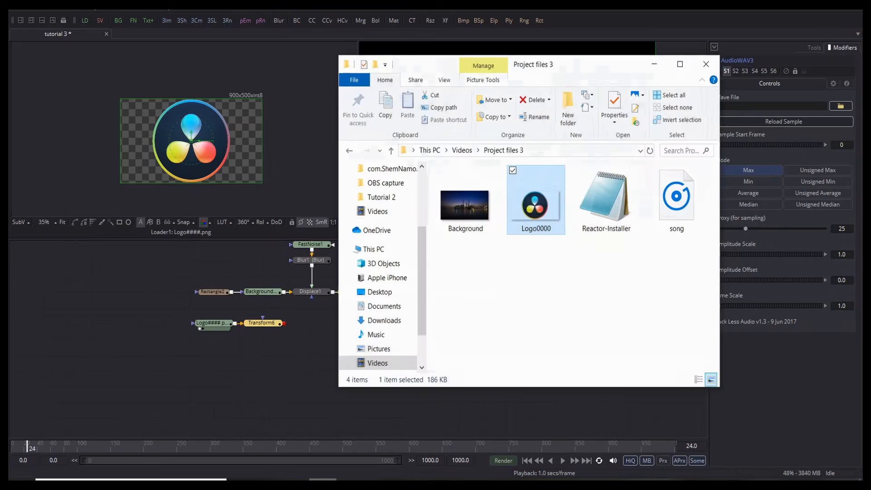
pyautogui.moveTo(673, 222); pyautogui.dragTo(796, 102)
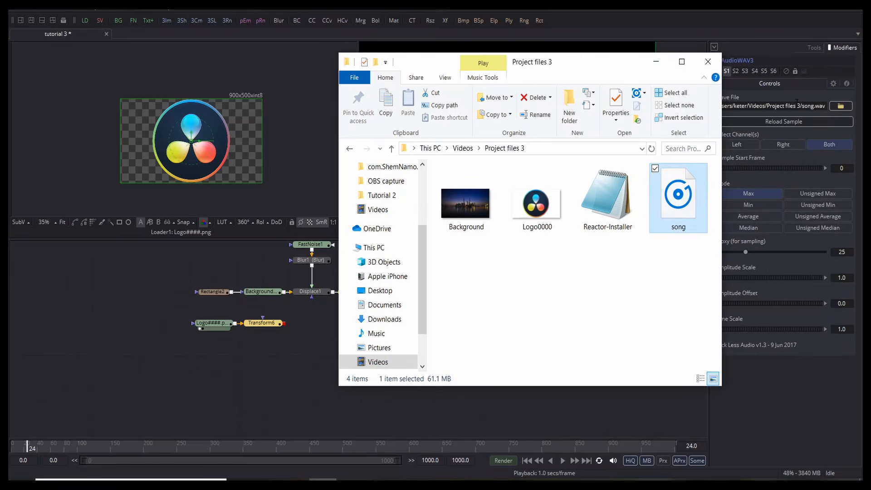
pyautogui.click(655, 62)
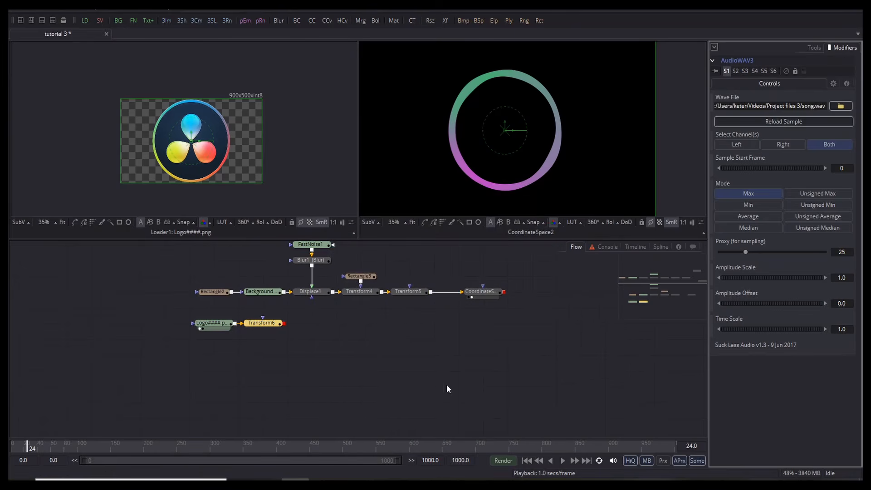
# Step: View Transform6 in the left viewer, set AudioWAV3 to Min mode, and preview playback
pyautogui.click(249, 327)
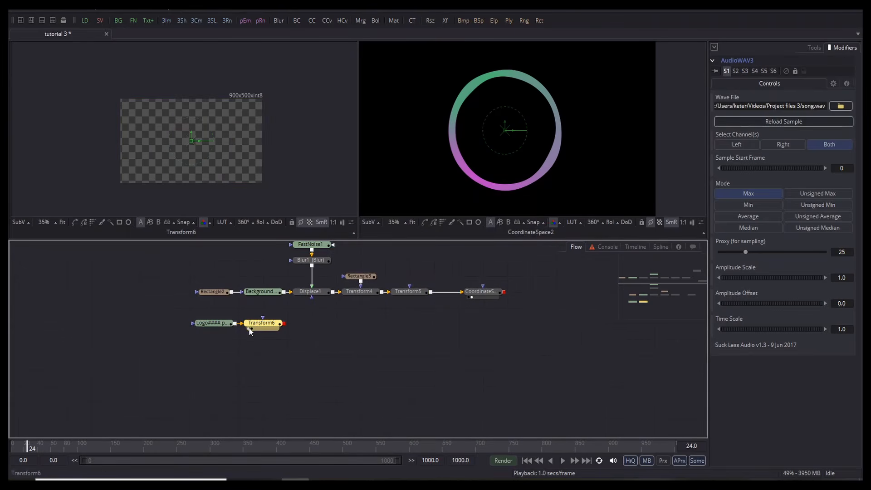
pyautogui.scroll(5, 181, 129)
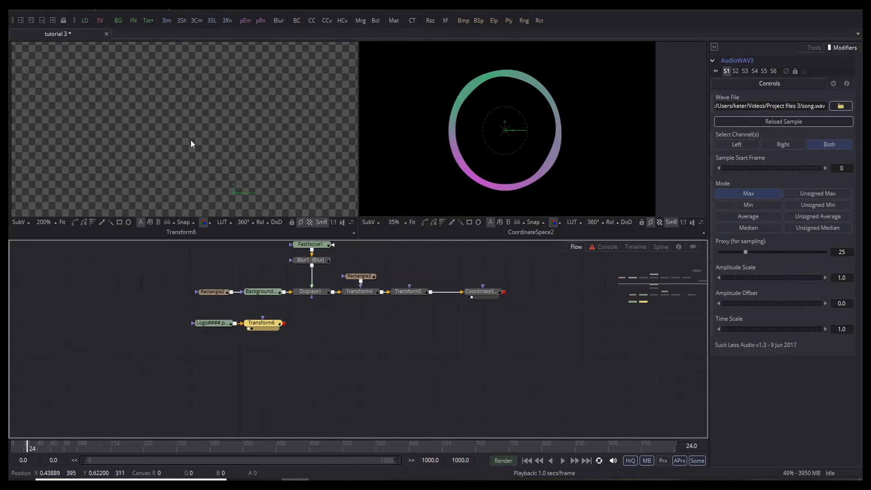
pyautogui.scroll(-5, 202, 119)
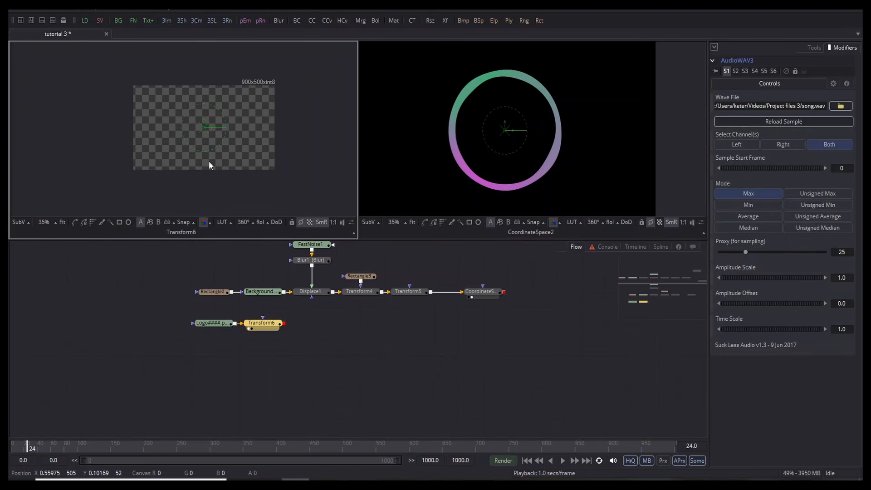
pyautogui.click(757, 206)
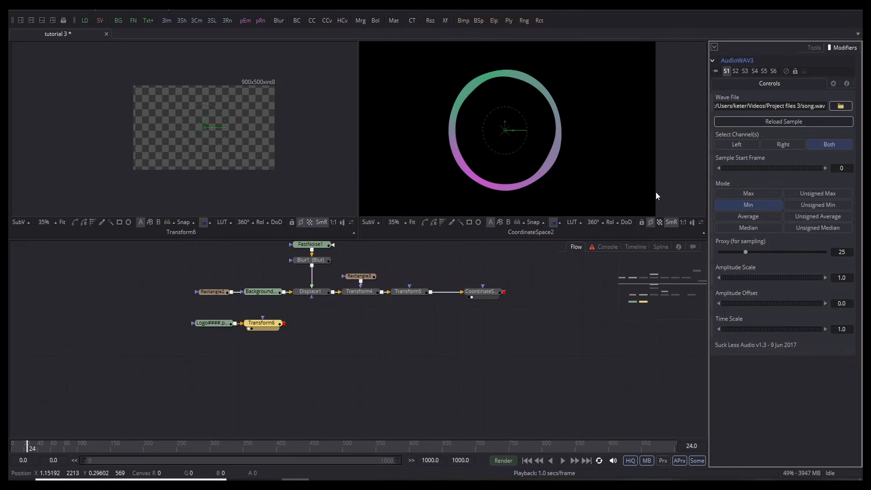
pyautogui.press('space')
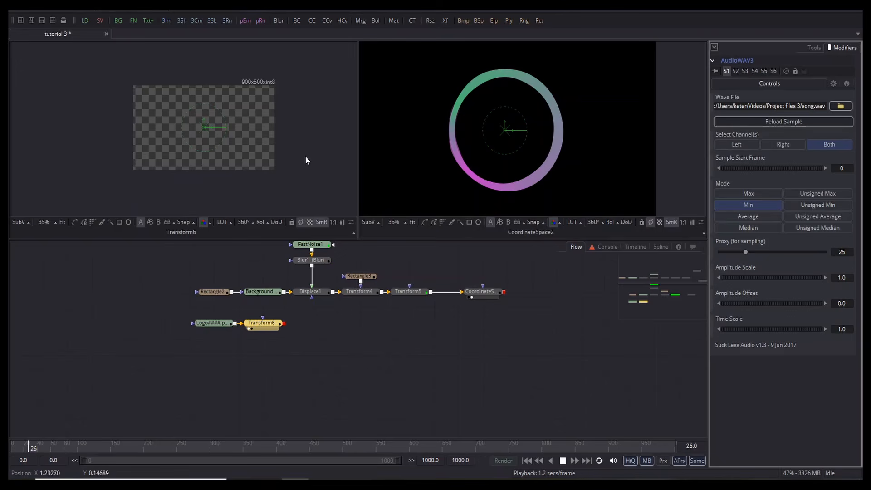
pyautogui.press('space')
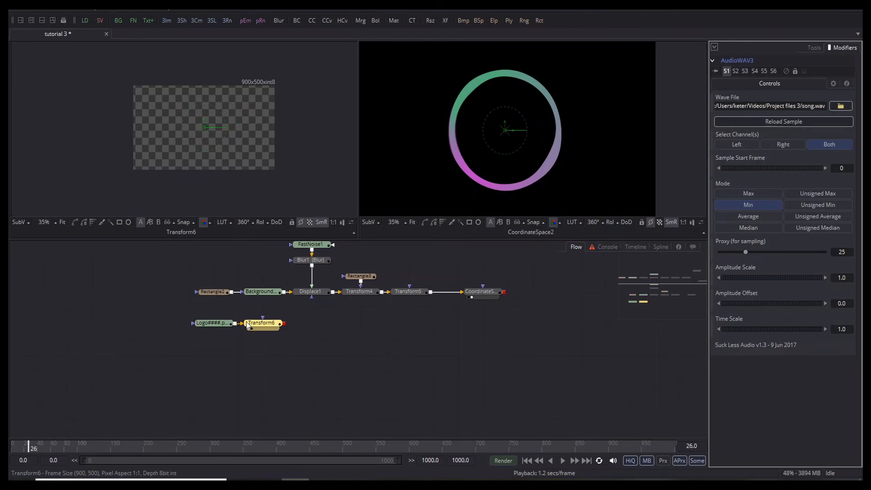
# Step: Show Transform6 in the right viewer with checkerboard, set Amplitude Offset to 0.417, and play
pyautogui.press('2')
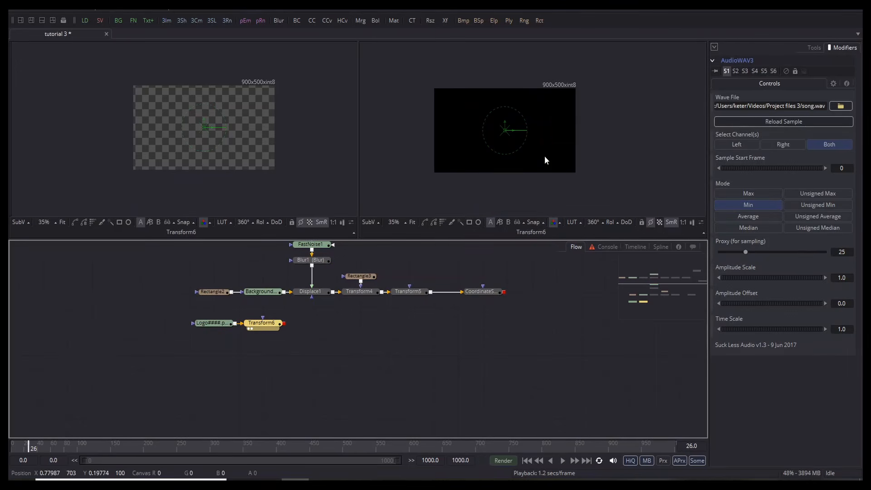
pyautogui.press('space')
pyautogui.press('space')
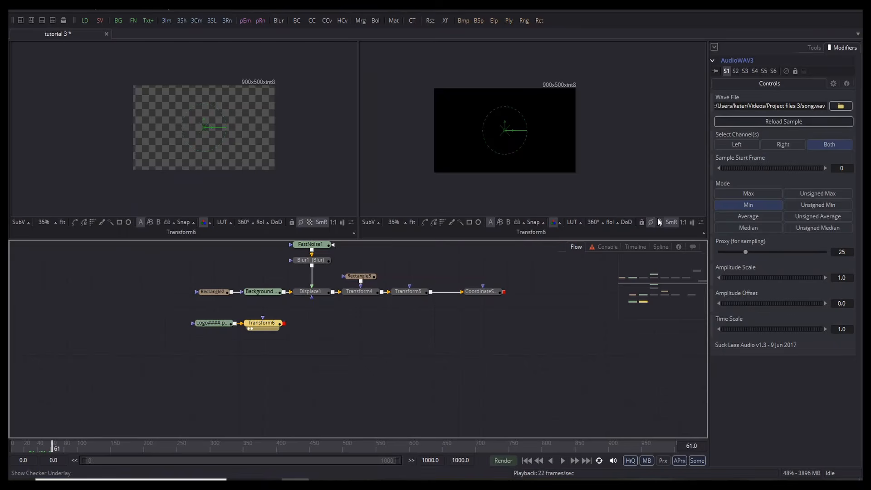
pyautogui.click(659, 223)
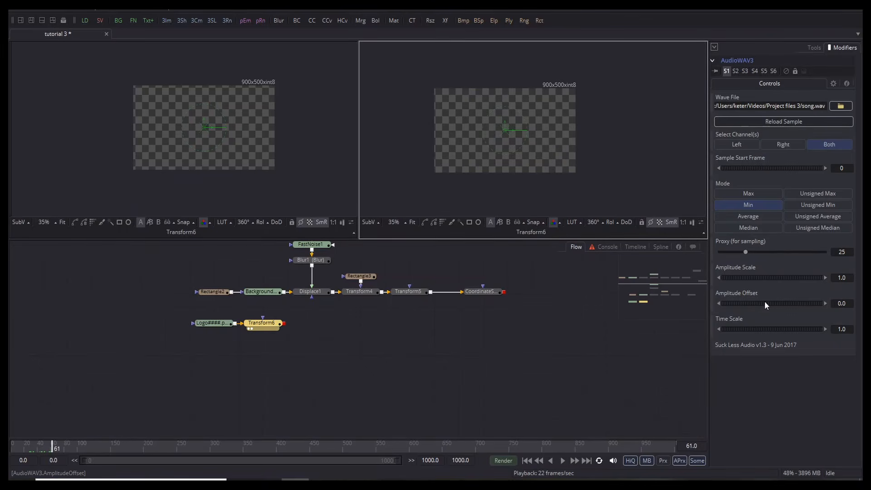
pyautogui.moveTo(764, 301); pyautogui.dragTo(772, 296)
pyautogui.press('space')
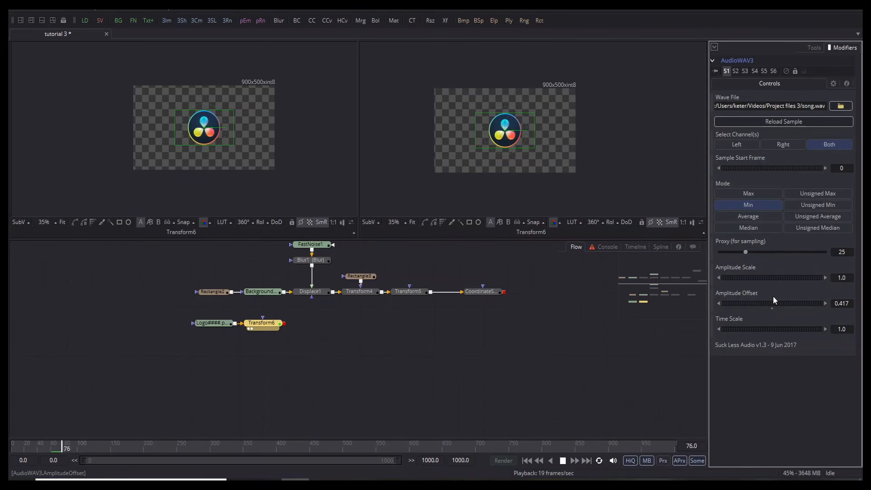
# Step: Raise AudioWAV3's Amplitude Scale to about 1.7 and preview the stronger pulse
pyautogui.scroll(3, 515, 134)
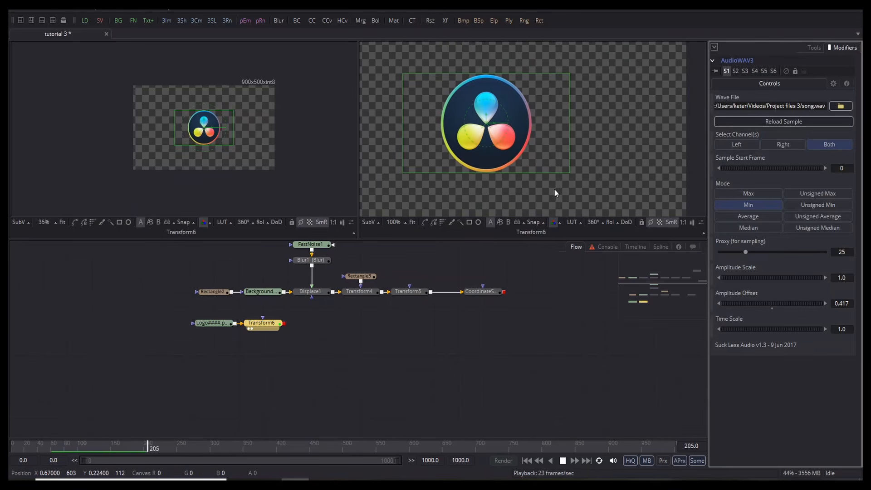
pyautogui.press('space')
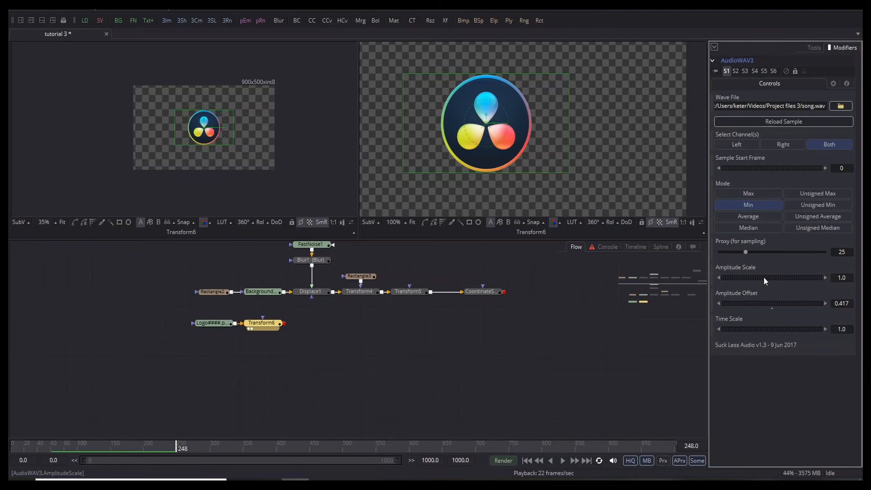
pyautogui.moveTo(763, 276); pyautogui.dragTo(777, 275)
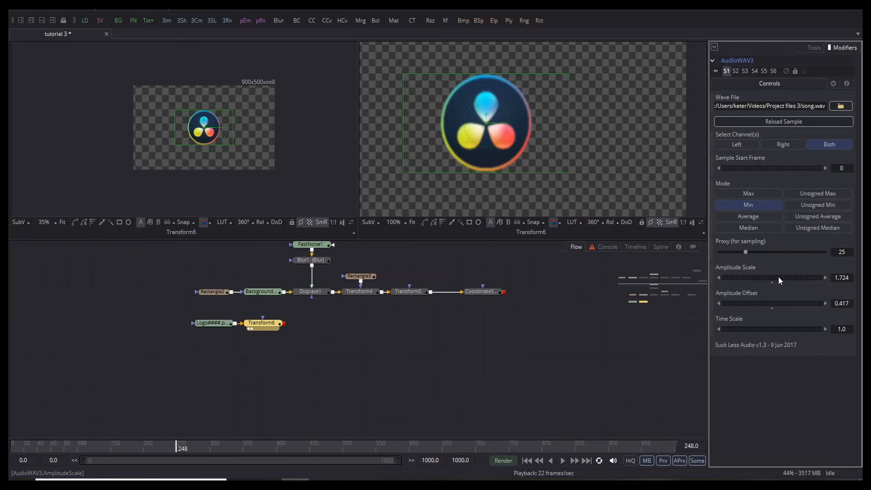
pyautogui.press('space')
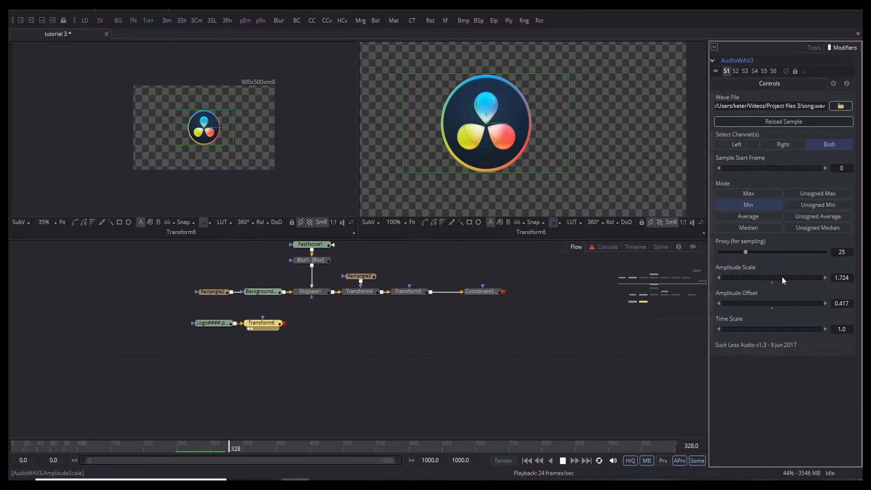
pyautogui.press('space')
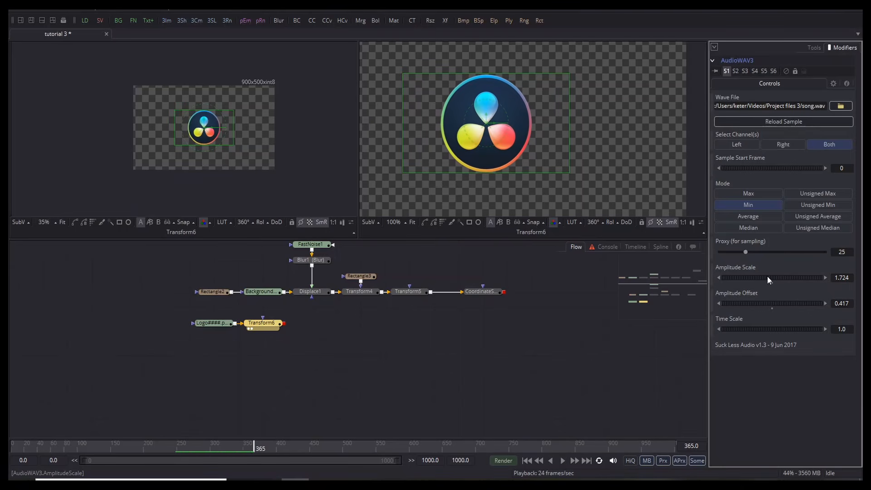
# Step: Increase Amplitude Scale to 2.667, then replay from frame 0 to frame 227
pyautogui.moveTo(766, 276); pyautogui.dragTo(786, 274)
pyautogui.press('space')
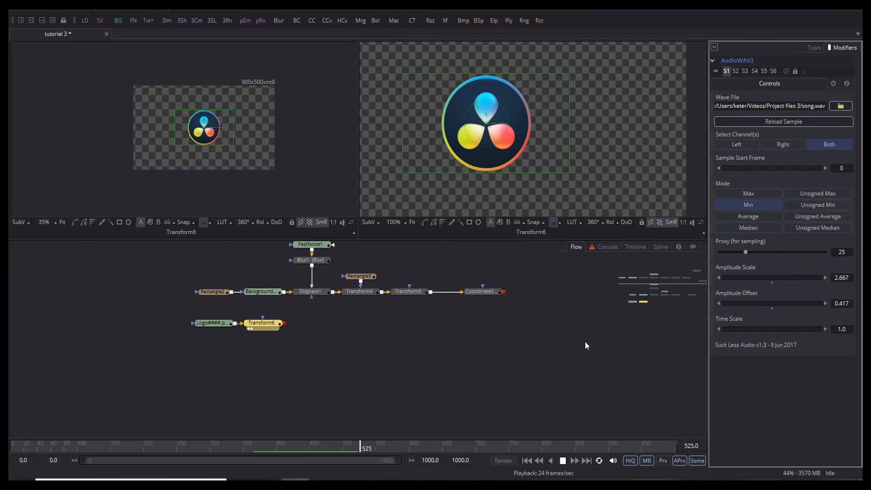
pyautogui.press('space')
pyautogui.moveTo(277, 443); pyautogui.dragTo(9, 431)
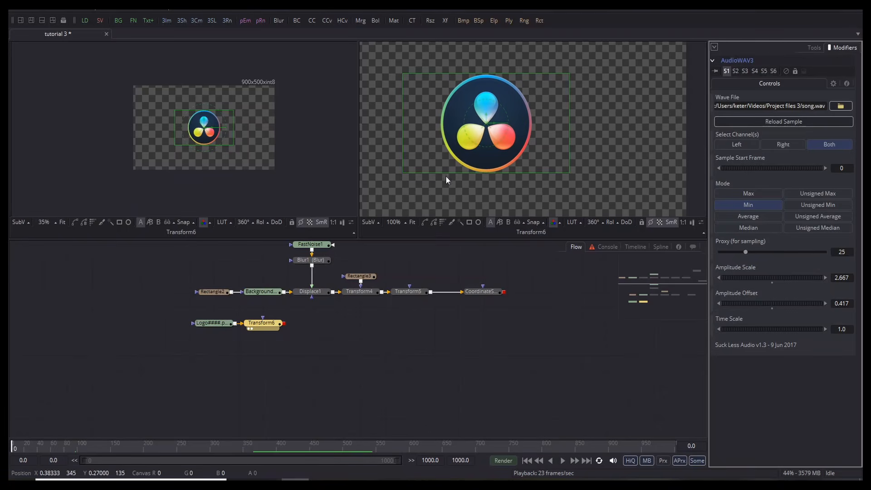
pyautogui.press('space')
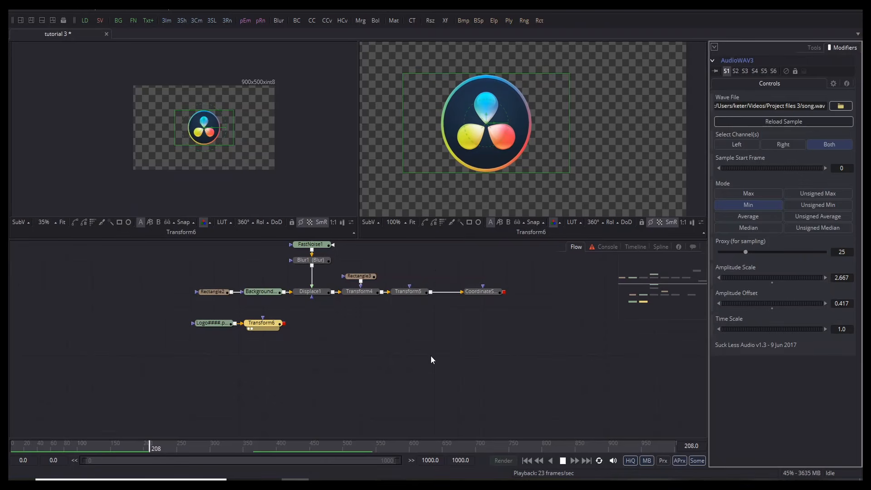
pyautogui.press('space')
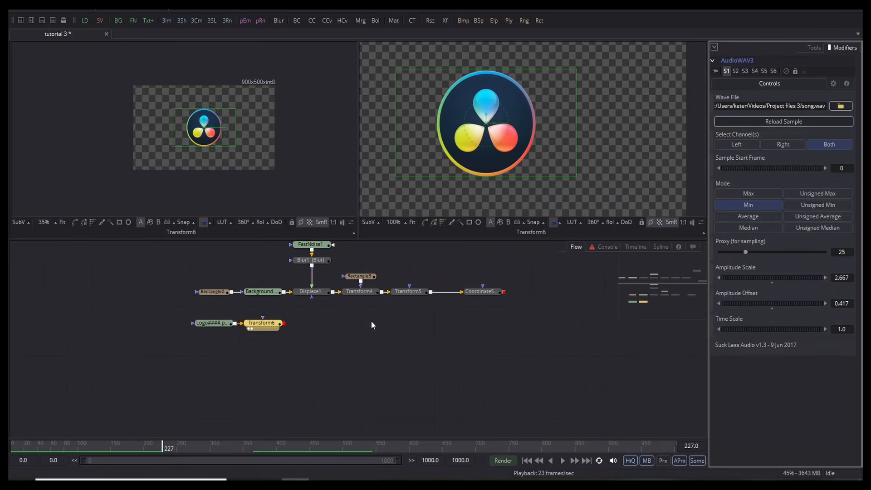
# Step: Move the Logo and Transform6 nodes aside and join CoordinateSpace2 with Merge2 in Merge3
pyautogui.moveTo(220, 341); pyautogui.dragTo(473, 313)
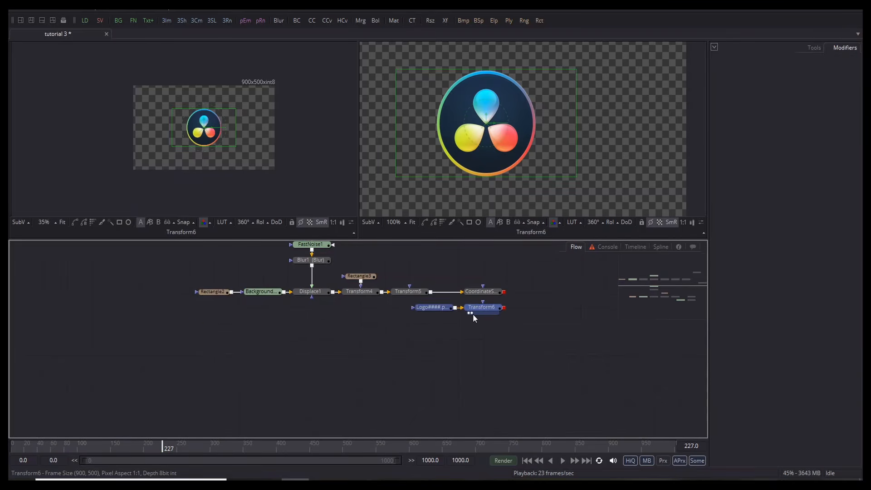
pyautogui.click(436, 362)
pyautogui.moveTo(429, 363); pyautogui.dragTo(213, 446)
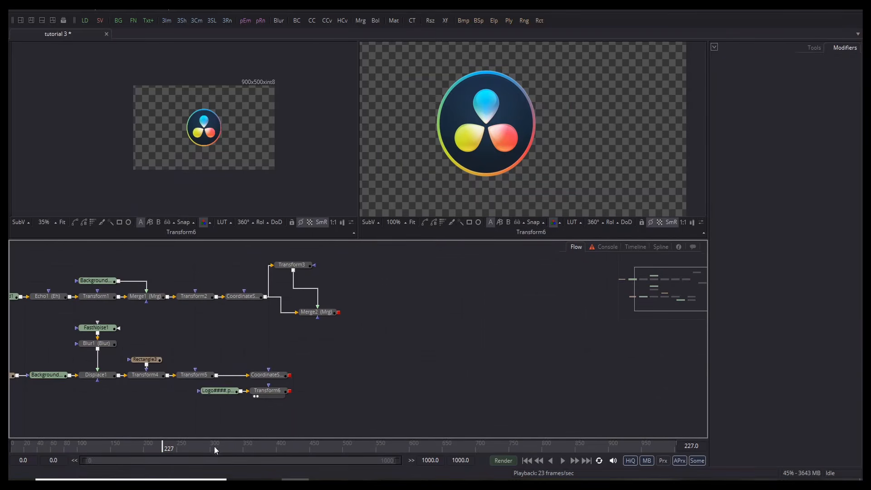
pyautogui.moveTo(291, 375); pyautogui.dragTo(320, 350)
pyautogui.moveTo(341, 322); pyautogui.dragTo(339, 312)
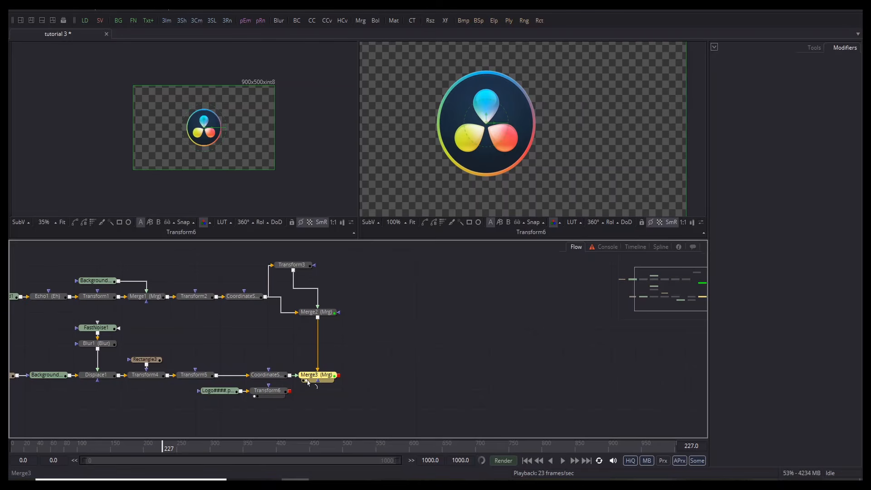
# Step: View Merge3's ring in the right viewer, widen its region rectangle, and shift the logo nodes right
pyautogui.press('2')
pyautogui.scroll(-4, 421, 146)
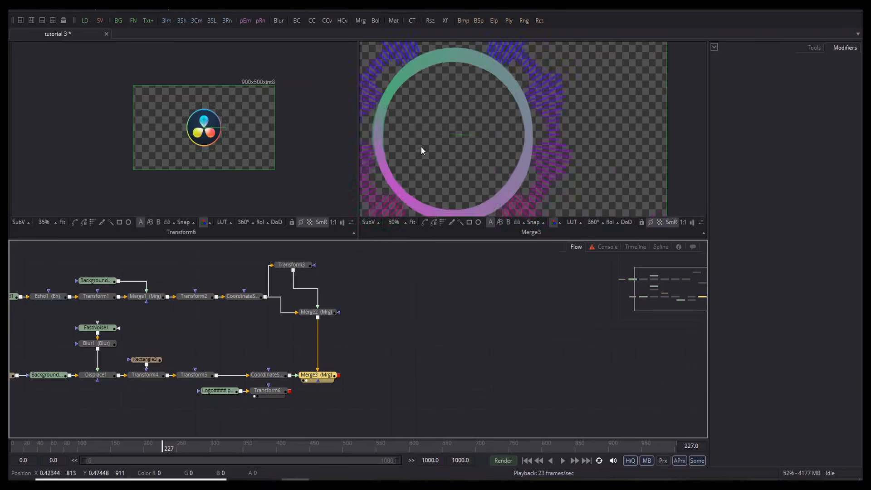
pyautogui.scroll(1, 425, 132)
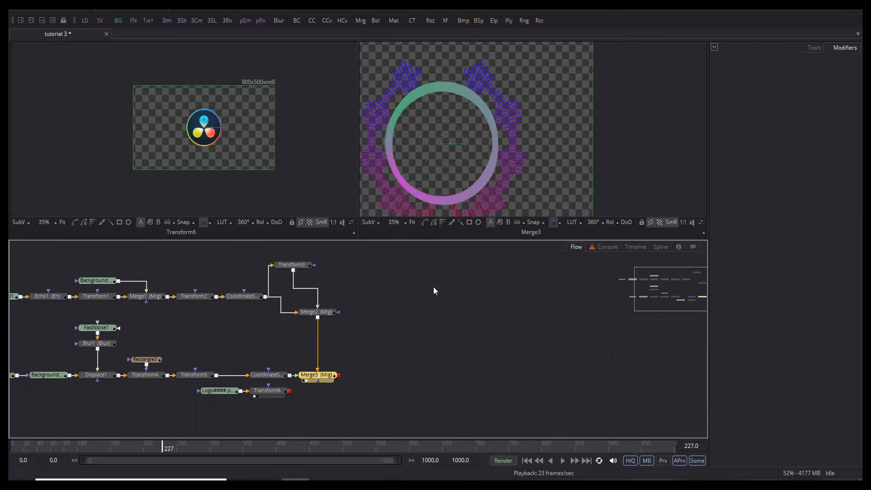
pyautogui.scroll(-1, 450, 116)
pyautogui.scroll(-2, 503, 143)
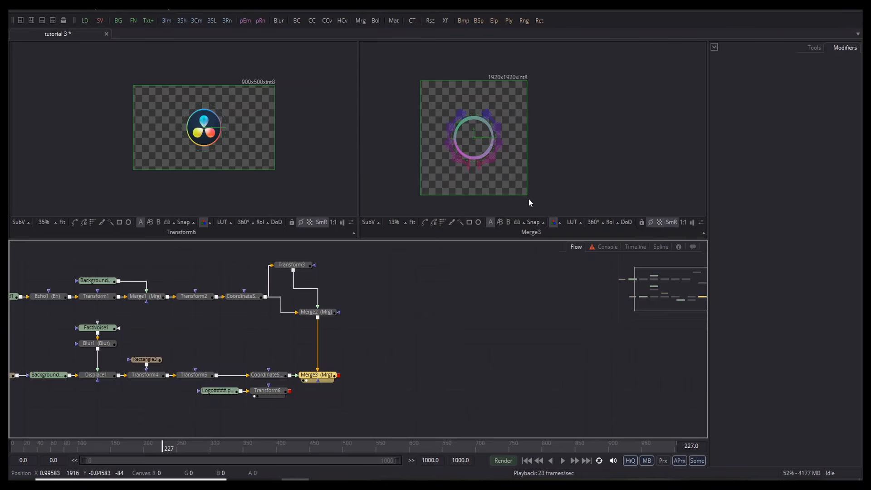
pyautogui.click(524, 191)
pyautogui.moveTo(524, 191); pyautogui.dragTo(533, 197)
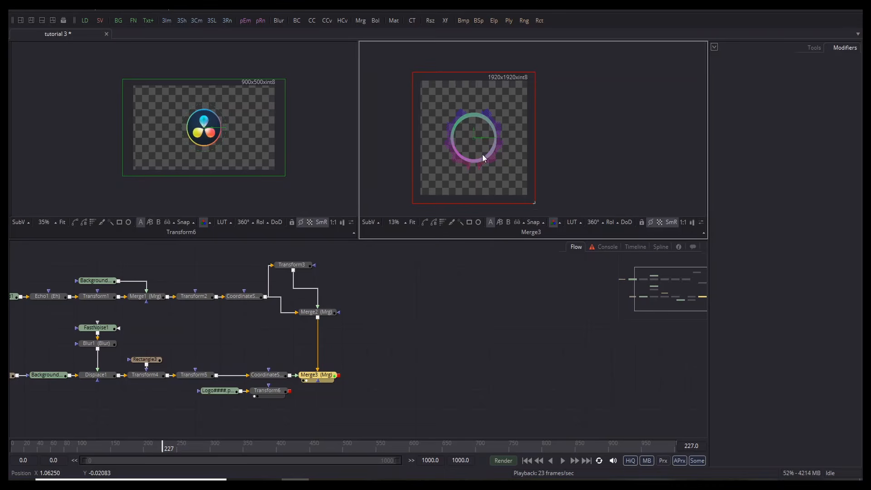
pyautogui.scroll(5, 482, 155)
pyautogui.scroll(-4, 505, 177)
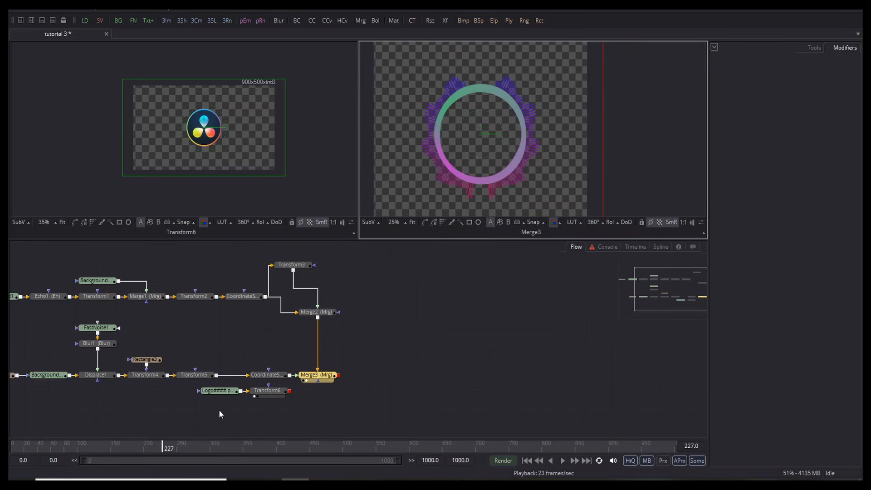
pyautogui.moveTo(219, 409); pyautogui.dragTo(296, 394)
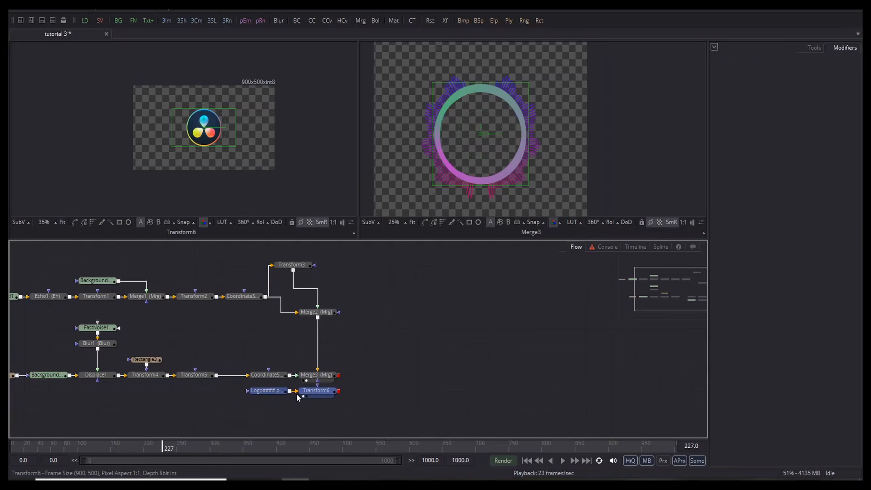
# Step: Merge Transform6's logo over Merge3 in a new Merge4 and play the preview
pyautogui.click(297, 393)
pyautogui.click(308, 403)
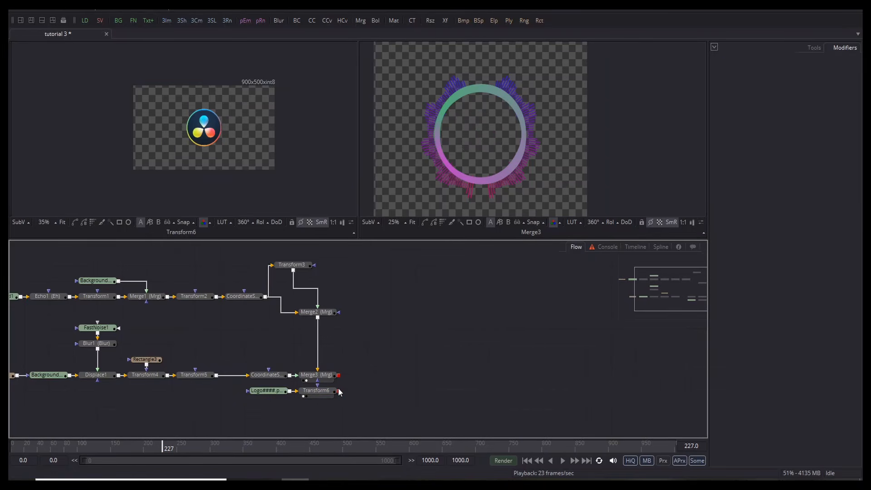
pyautogui.moveTo(340, 392); pyautogui.dragTo(600, 199)
pyautogui.click(462, 391)
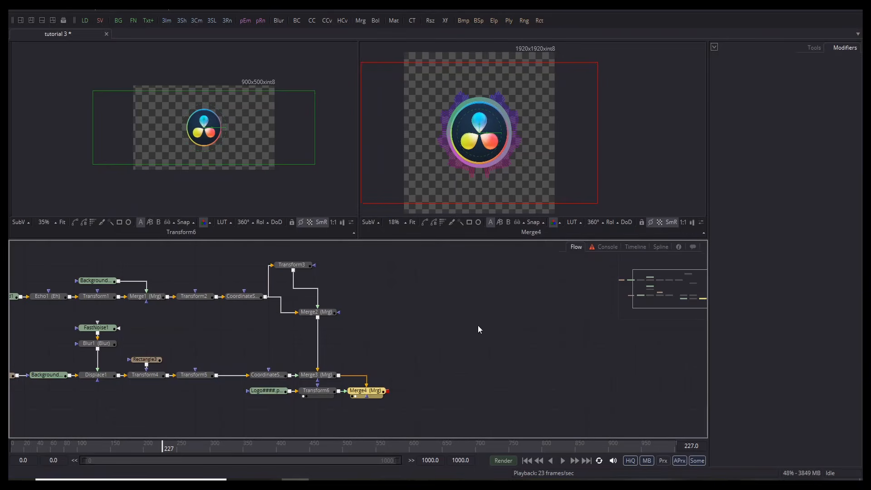
pyautogui.press('space')
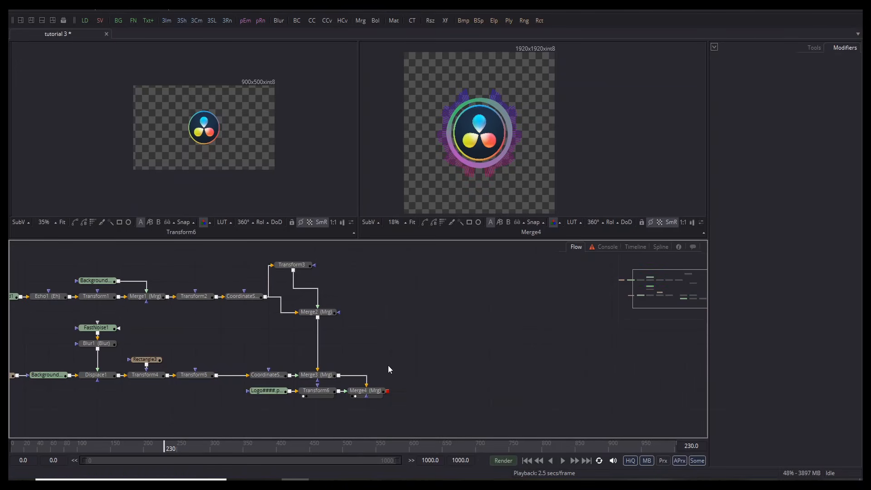
pyautogui.moveTo(388, 369); pyautogui.dragTo(365, 236)
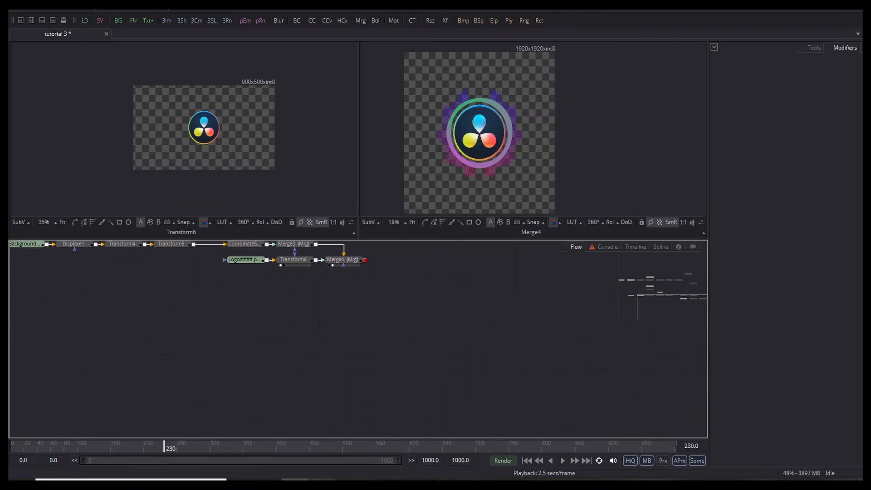
# Step: Import Background.jpg from Project files 3 as Loader2 and view the night city image
pyautogui.hotkey('alt', 'Tab')
pyautogui.moveTo(451, 196); pyautogui.dragTo(274, 326)
pyautogui.click(656, 62)
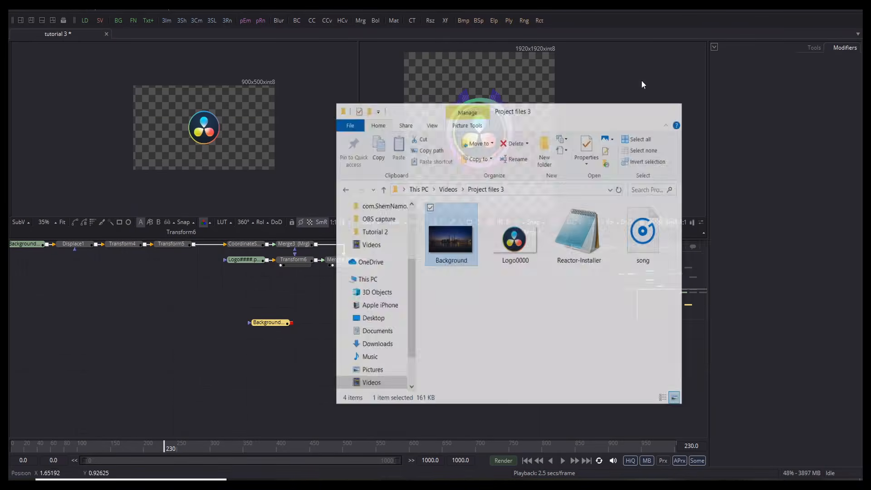
pyautogui.click(257, 327)
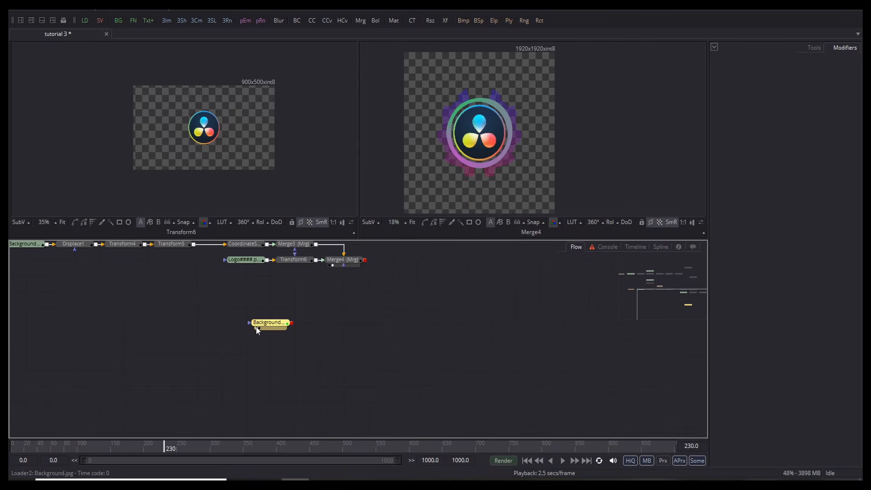
pyautogui.scroll(6, 183, 109)
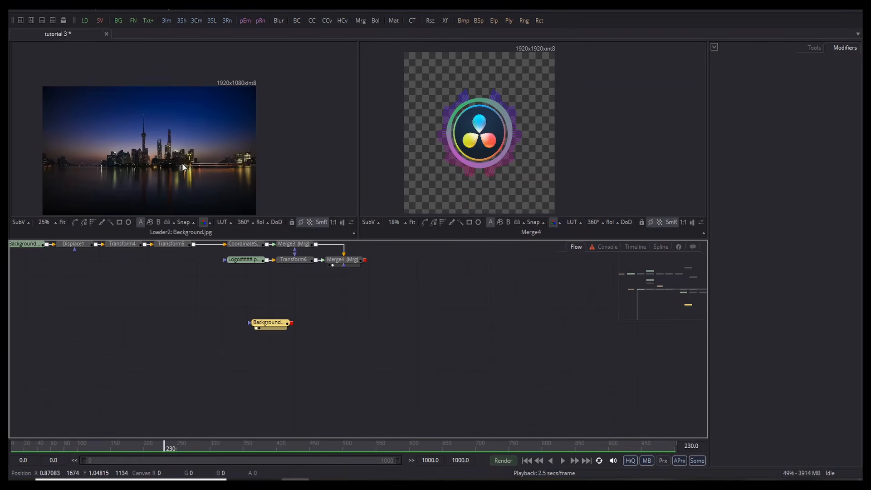
pyautogui.scroll(-5, 186, 102)
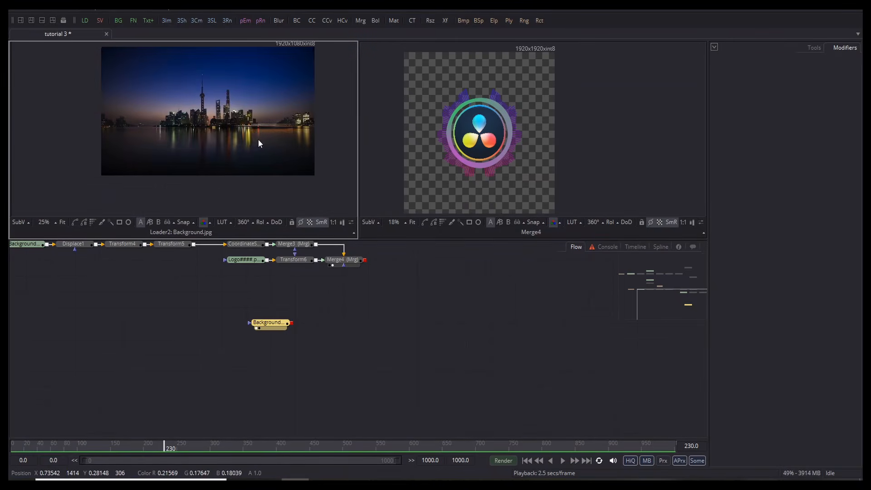
pyautogui.scroll(3, 245, 105)
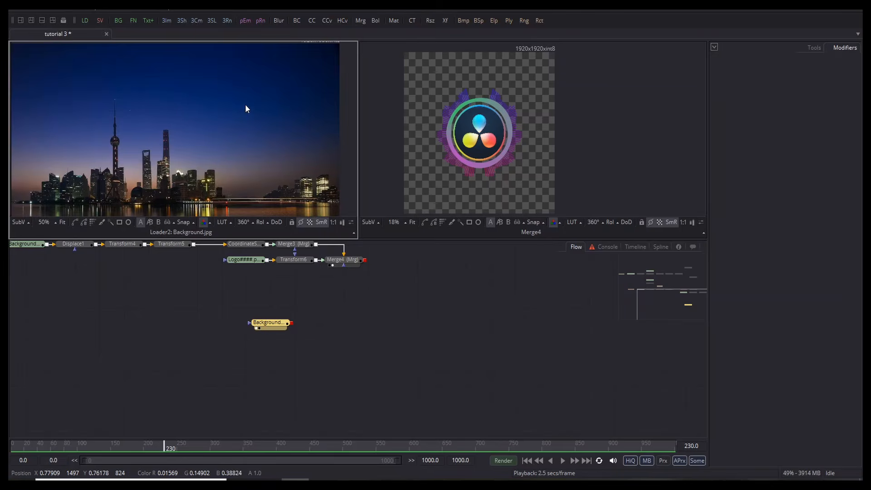
pyautogui.scroll(-3, 245, 104)
# Step: Place the Background node beside Merge4 and merge Merge4 over it as Merge5
pyautogui.moveTo(264, 326); pyautogui.dragTo(305, 316)
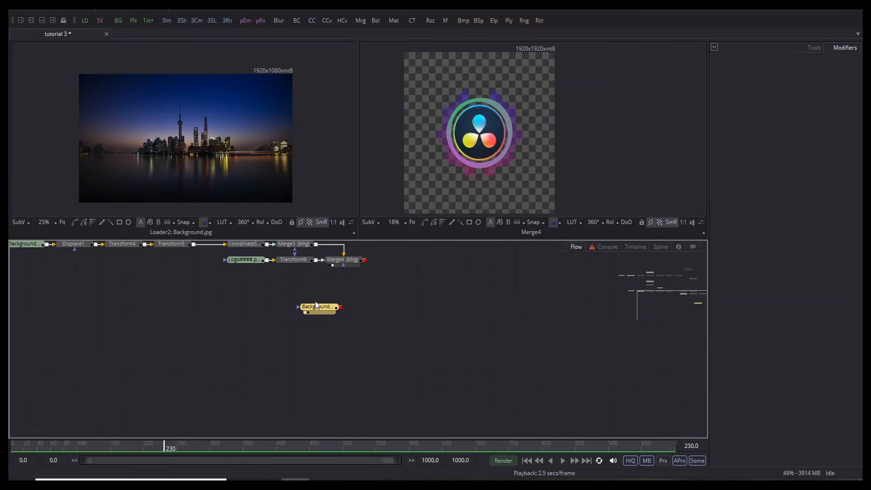
pyautogui.moveTo(317, 313); pyautogui.dragTo(349, 285)
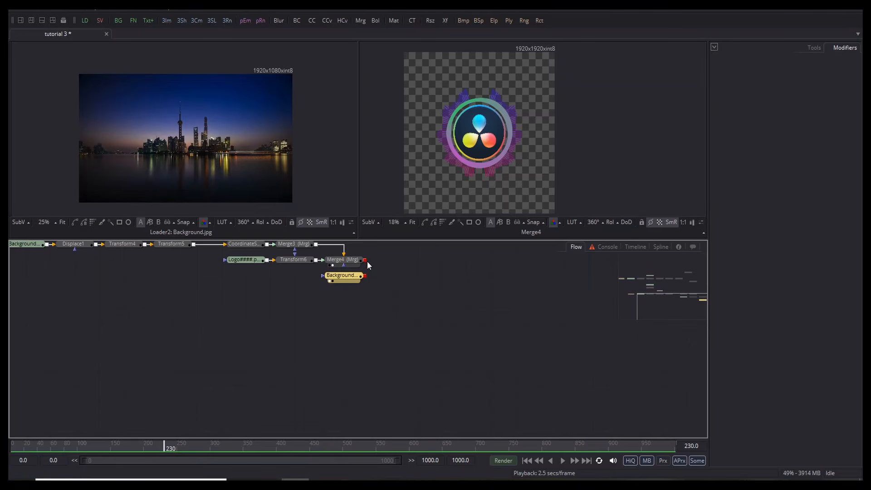
pyautogui.moveTo(367, 260); pyautogui.dragTo(365, 277)
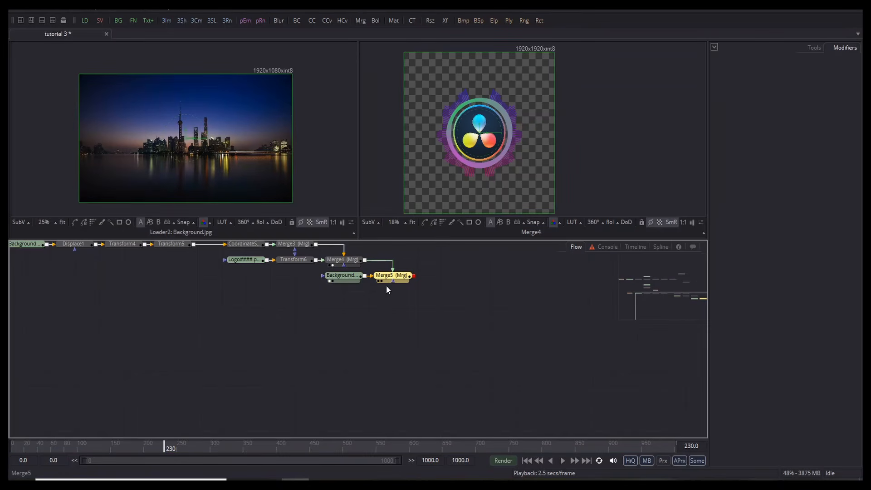
# Step: Show Merge5 in the second viewer and shrink the foreground's bounding frame slightly
pyautogui.click(380, 280)
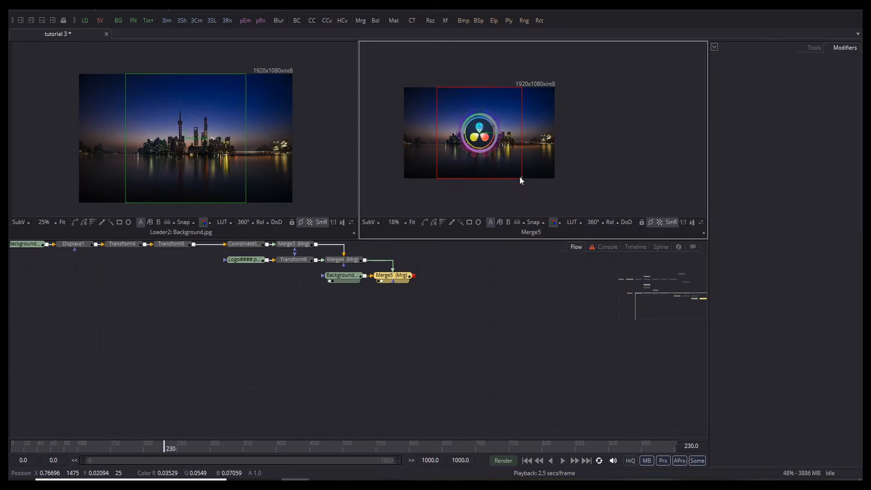
pyautogui.moveTo(519, 176); pyautogui.dragTo(515, 173)
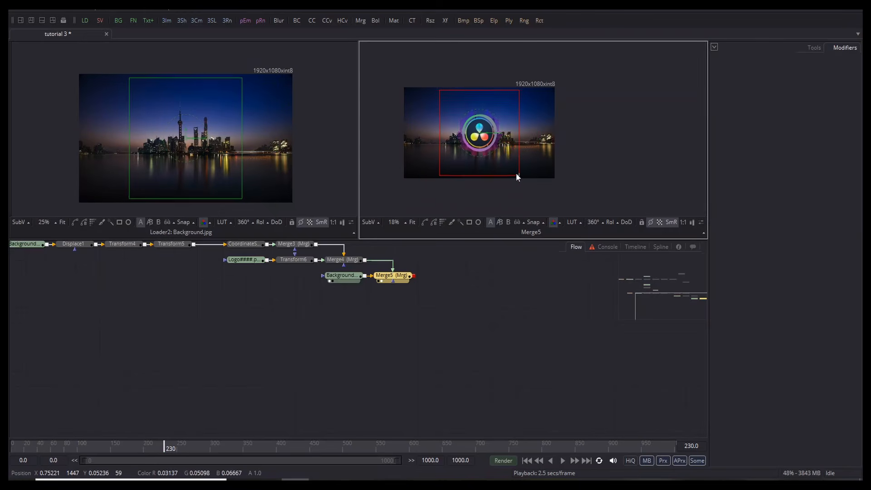
pyautogui.click(514, 322)
pyautogui.scroll(3, 482, 142)
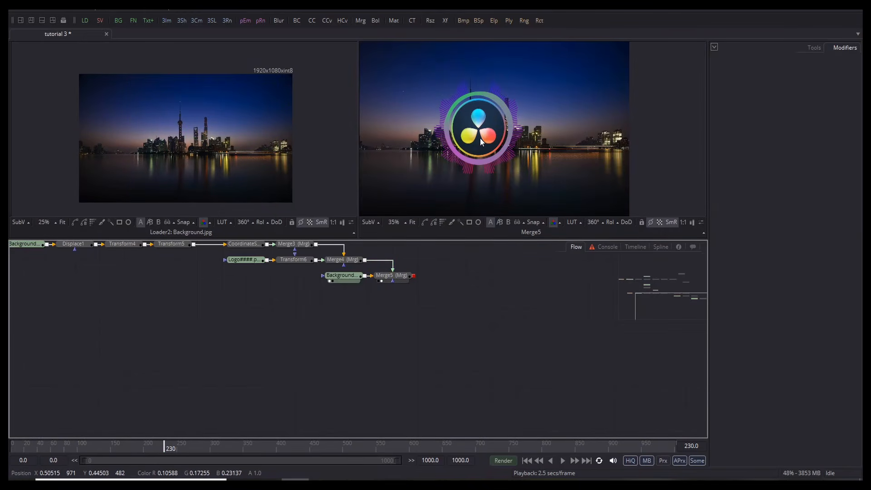
# Step: Play the pulsing logo-and-ring composite over the city to frame 234, then stop
pyautogui.press('space')
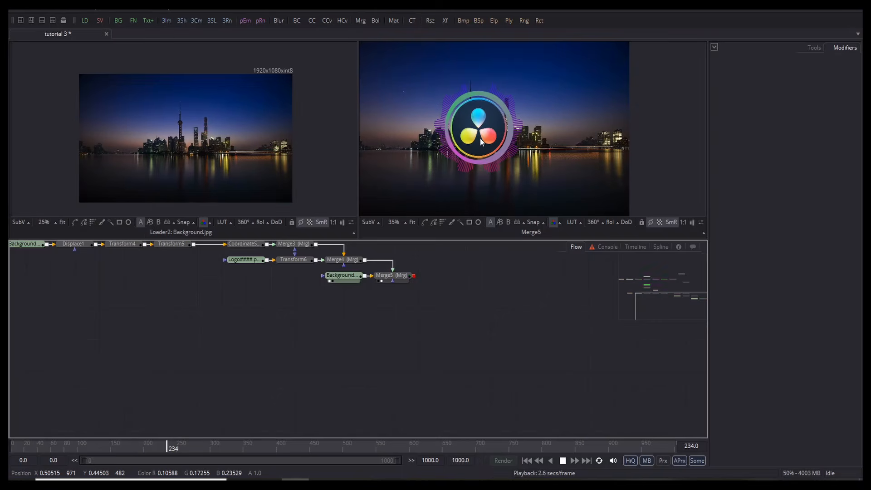
pyautogui.press('space')
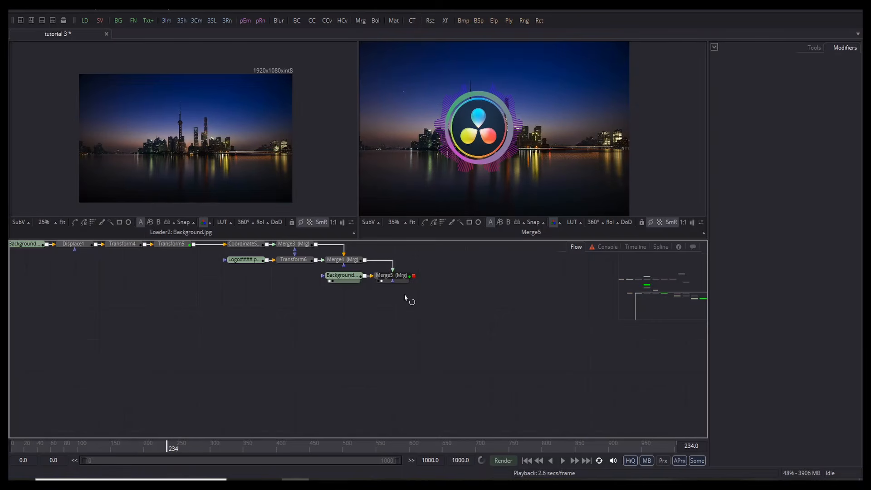
pyautogui.click(399, 276)
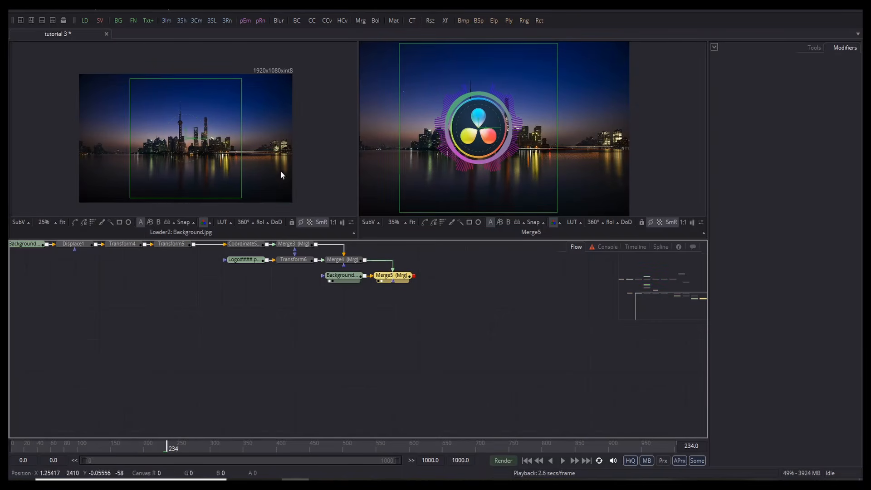
pyautogui.click(358, 303)
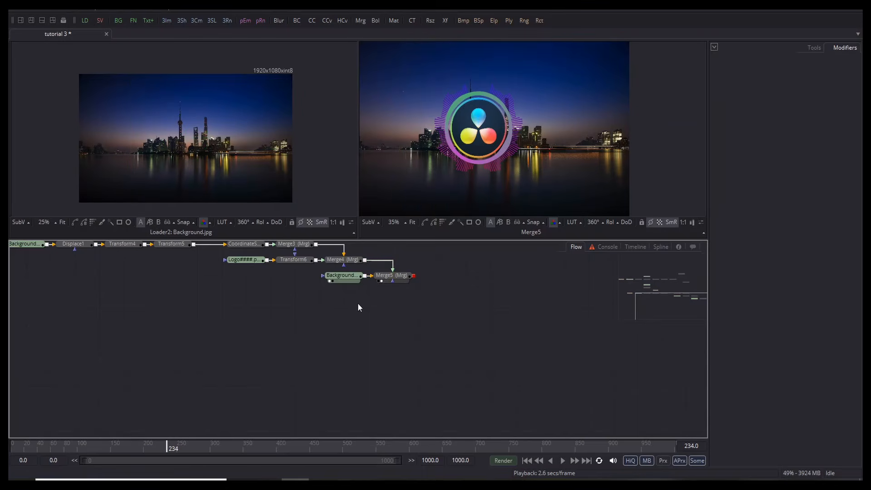
# Step: Add a Background node with an Ellipse mask squashed vertically into an oval
pyautogui.hotkey('ctrl', 'space')
pyautogui.write('bg')
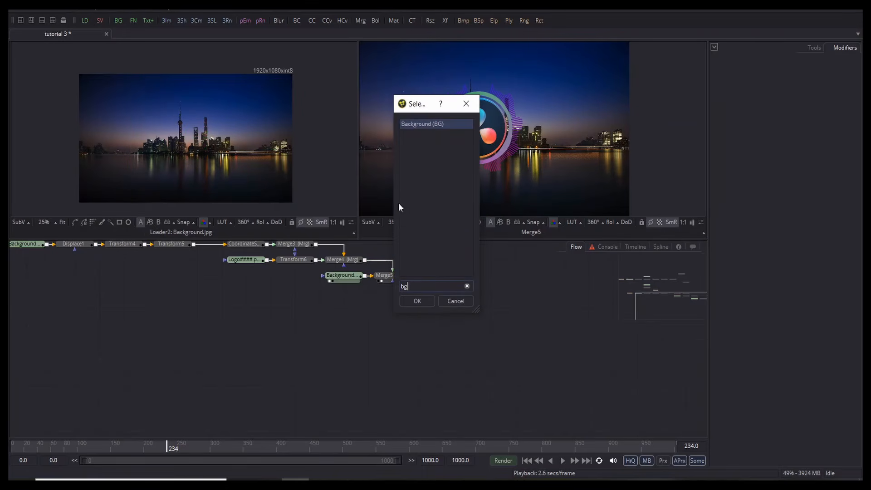
pyautogui.click(415, 299)
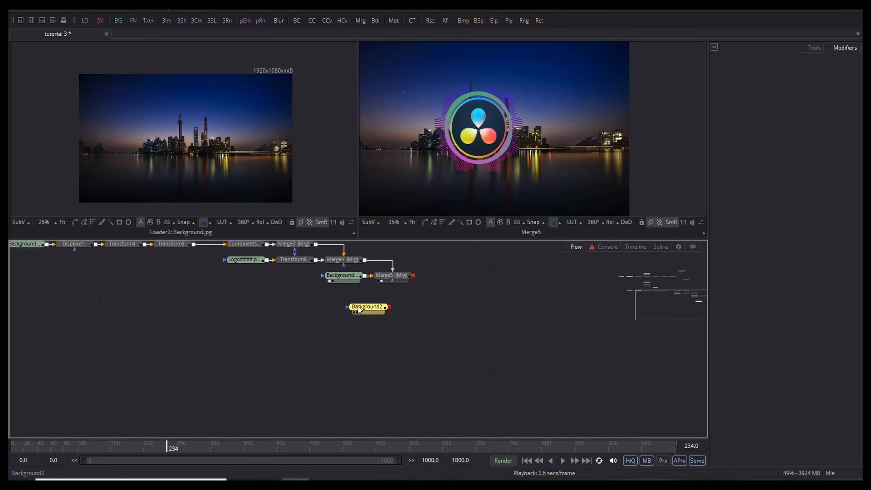
pyautogui.hotkey('ctrl', 'space')
pyautogui.write('ep')
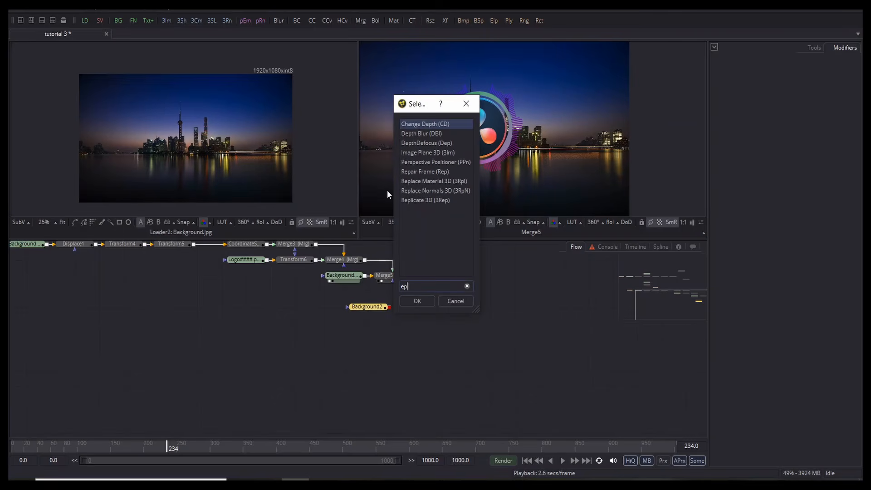
pyautogui.press('BackSpace')
pyautogui.write('l')
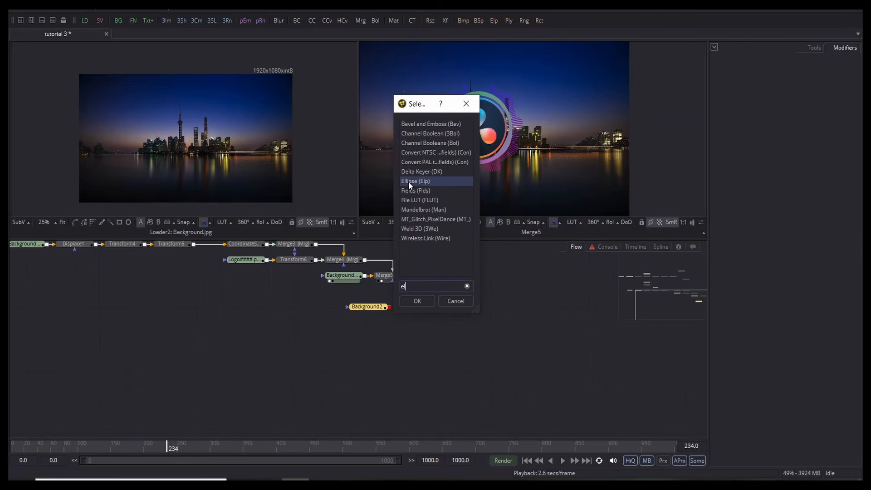
pyautogui.click(422, 301)
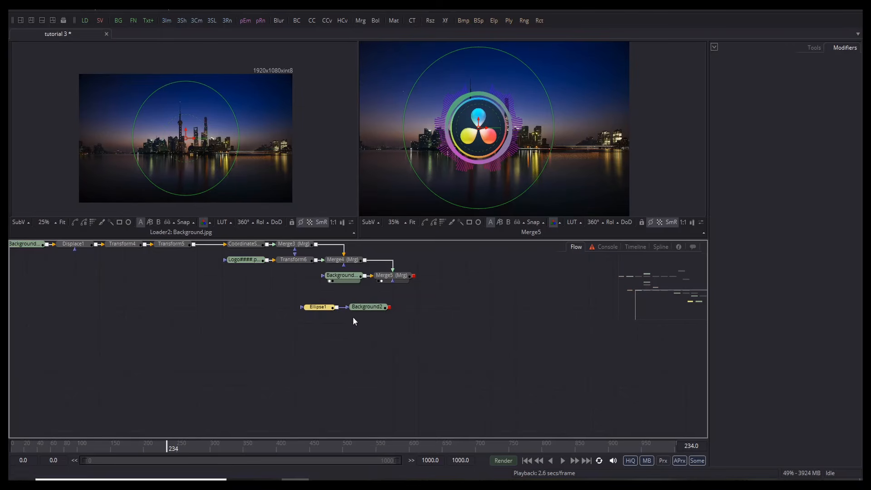
pyautogui.moveTo(477, 208); pyautogui.dragTo(471, 175)
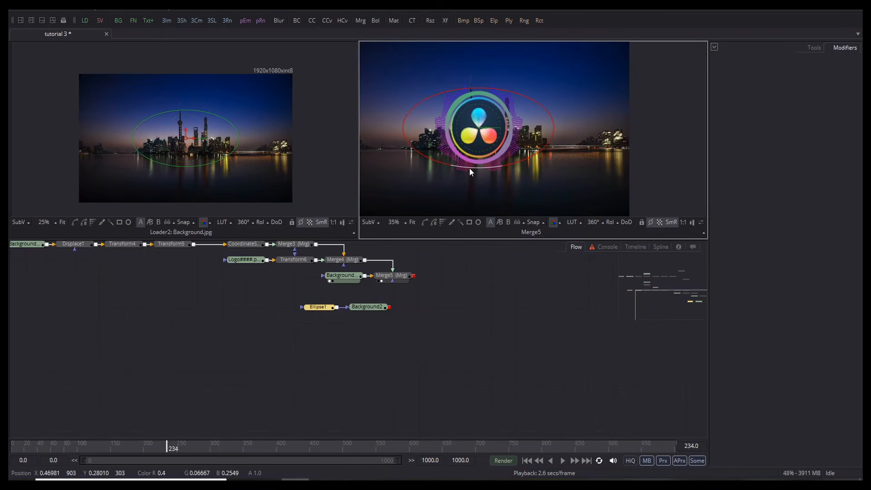
# Step: Set Background2's image size to 1920 × 1080 and view it in the second viewer
pyautogui.click(356, 309)
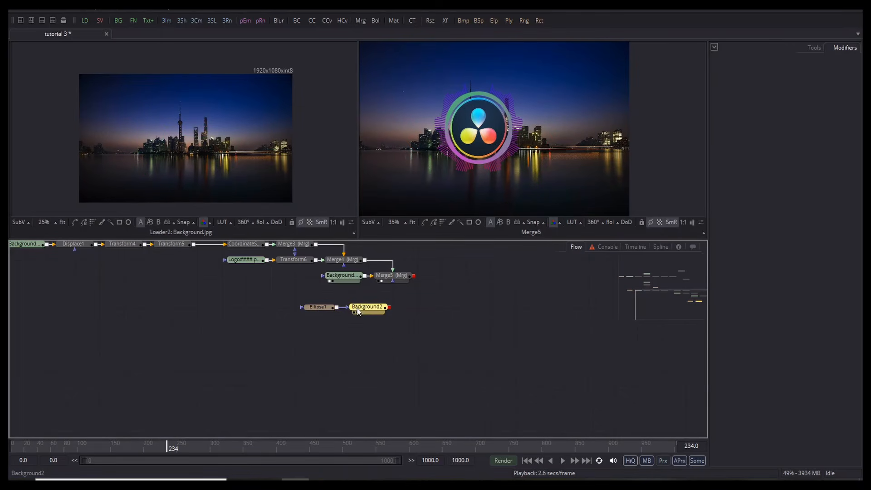
pyautogui.click(357, 308)
pyautogui.click(794, 124)
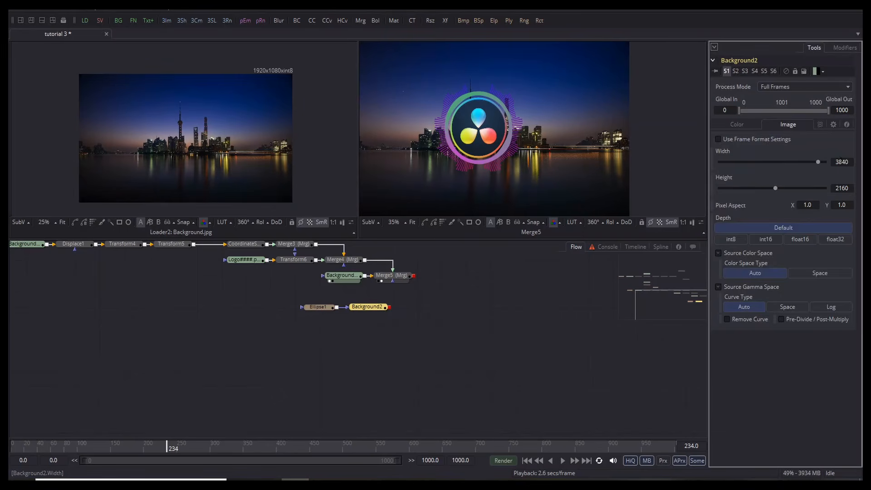
pyautogui.click(841, 161)
pyautogui.write('1920')
pyautogui.click(842, 187)
pyautogui.press('BackSpace')
pyautogui.write('1080')
pyautogui.press('Return')
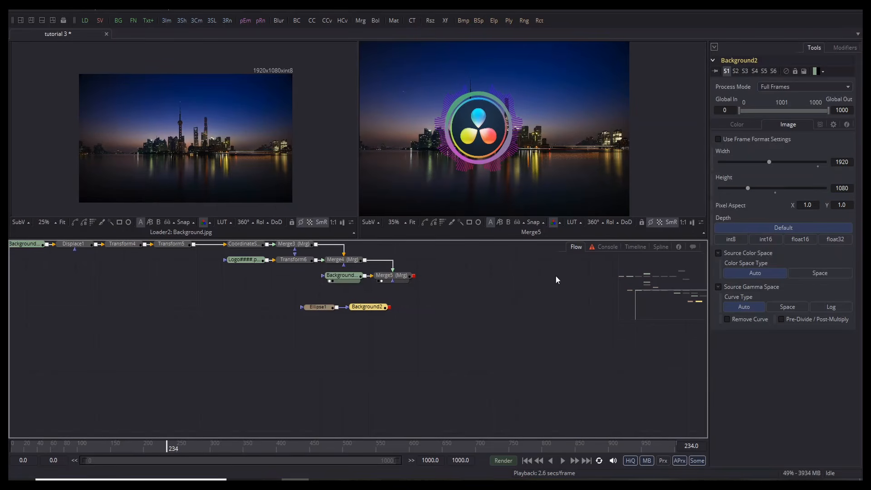
pyautogui.scroll(-2, 460, 140)
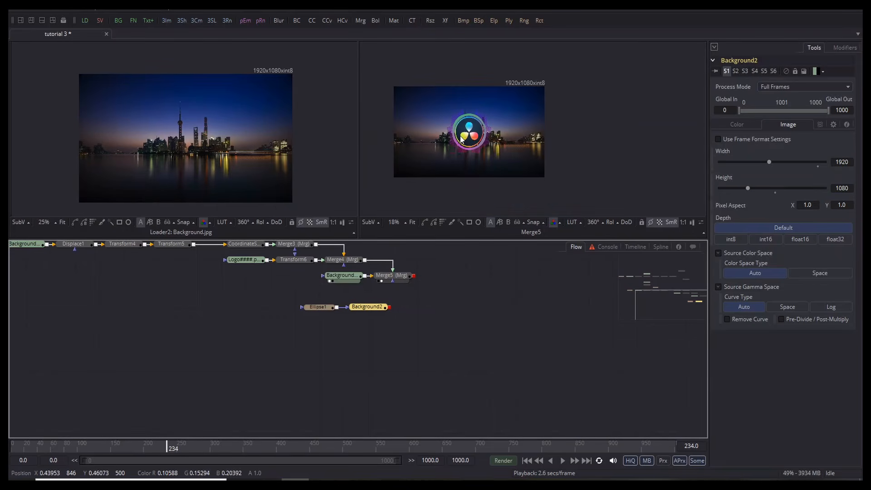
pyautogui.click(357, 312)
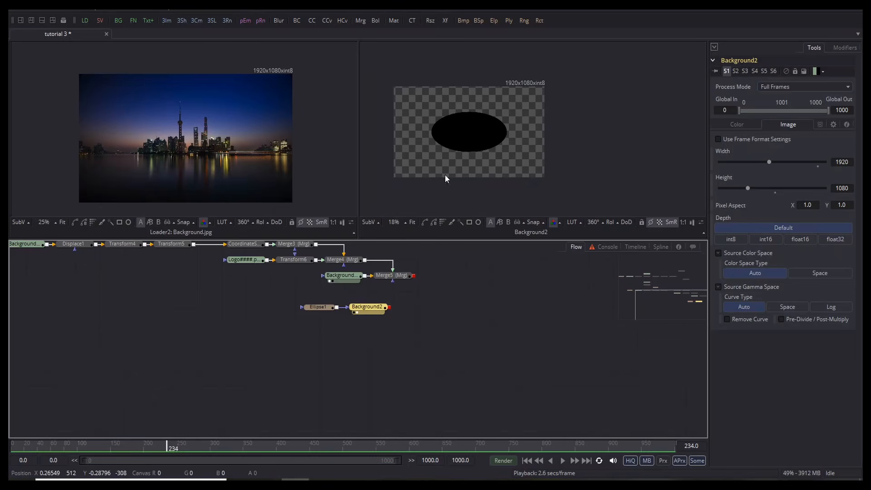
pyautogui.scroll(1, 459, 121)
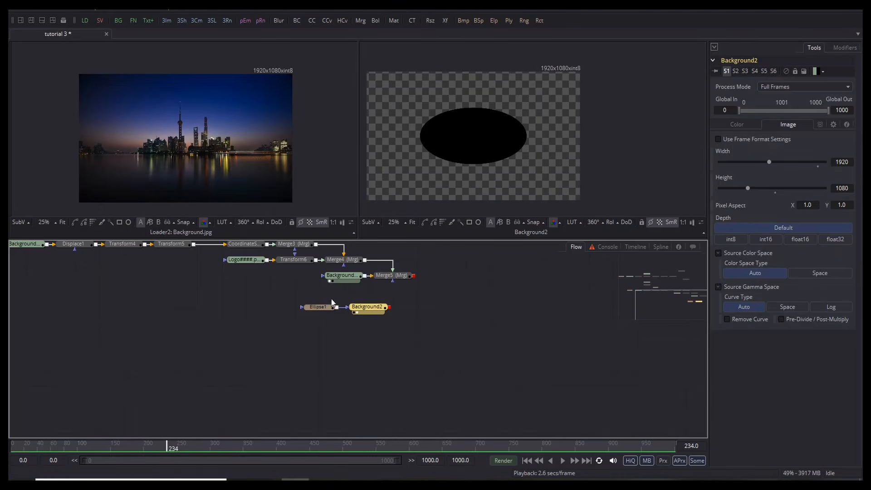
# Step: Enlarge and invert Ellipse1 with 0.2 soft edge, then merge Background2 with Merge5 into Merge6
pyautogui.click(321, 308)
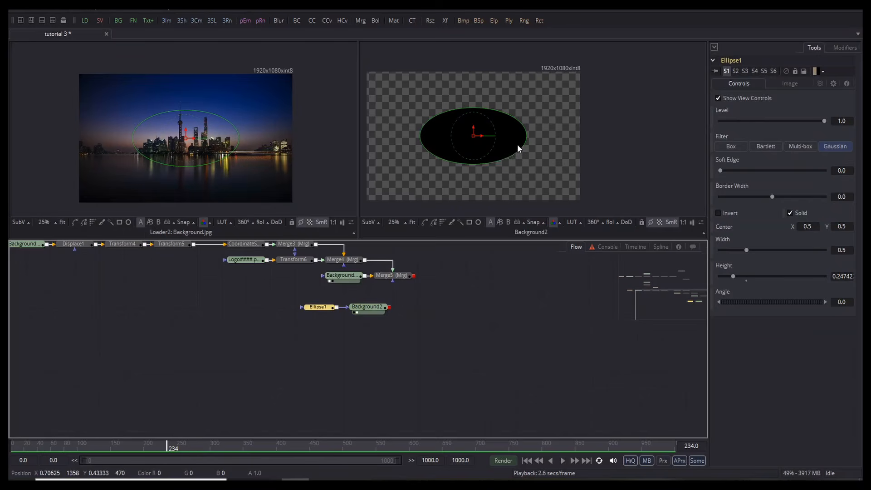
pyautogui.moveTo(518, 152); pyautogui.dragTo(524, 161)
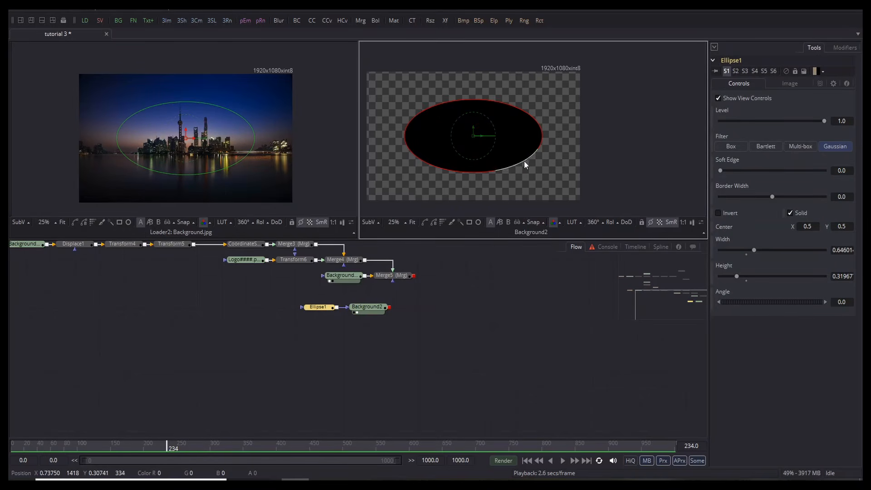
pyautogui.click(717, 213)
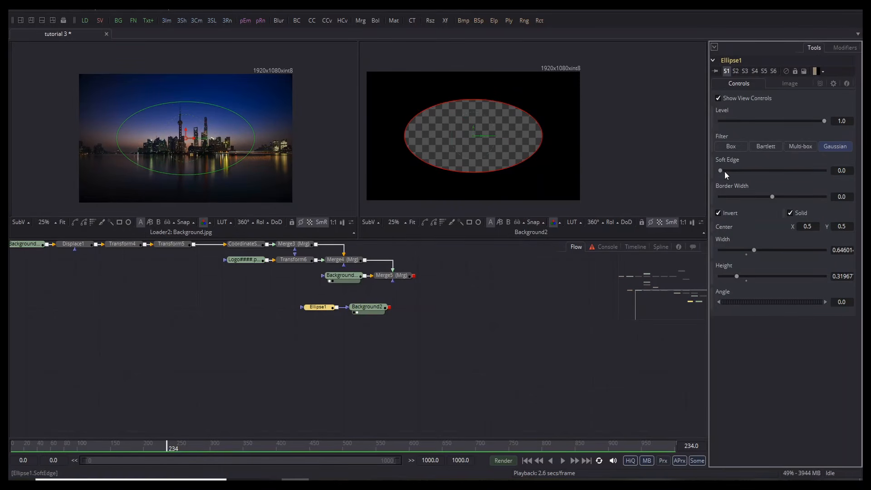
pyautogui.moveTo(720, 170); pyautogui.dragTo(861, 170)
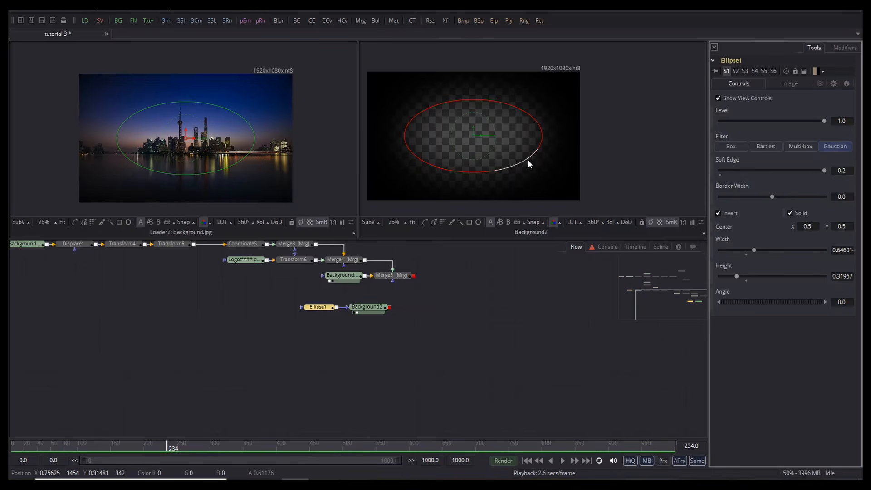
pyautogui.moveTo(529, 161); pyautogui.dragTo(550, 170)
pyautogui.click(513, 344)
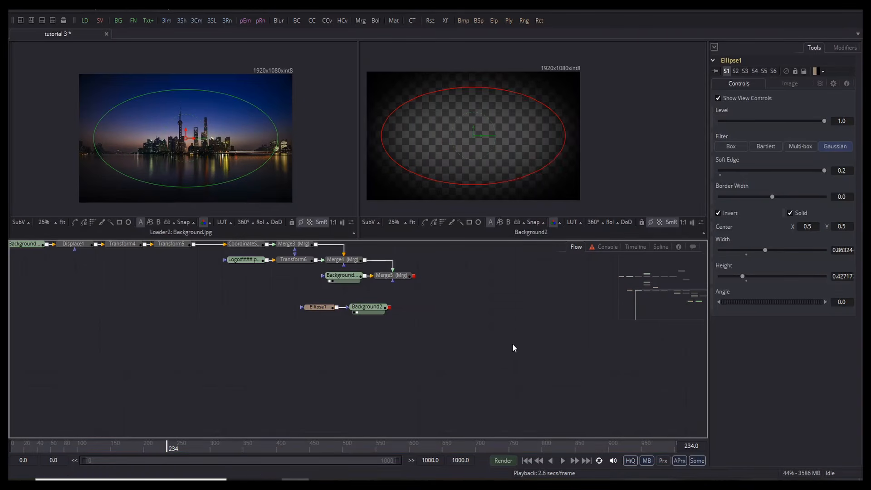
pyautogui.moveTo(389, 307); pyautogui.dragTo(415, 279)
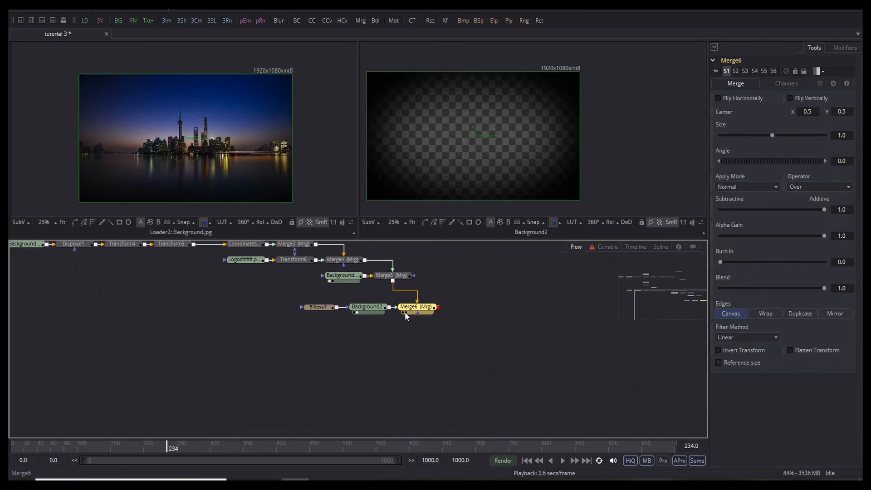
# Step: View Merge6 and raise Ellipse1's Soft Edge to 0.3
pyautogui.click(405, 312)
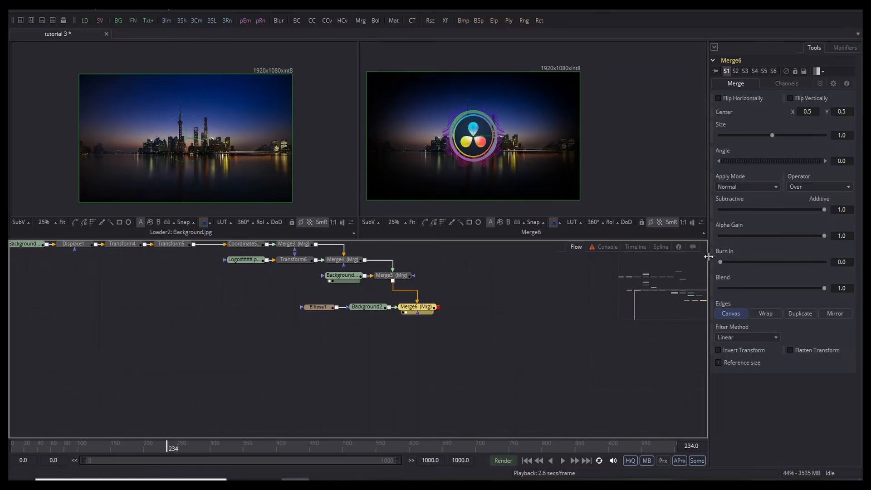
pyautogui.click(320, 307)
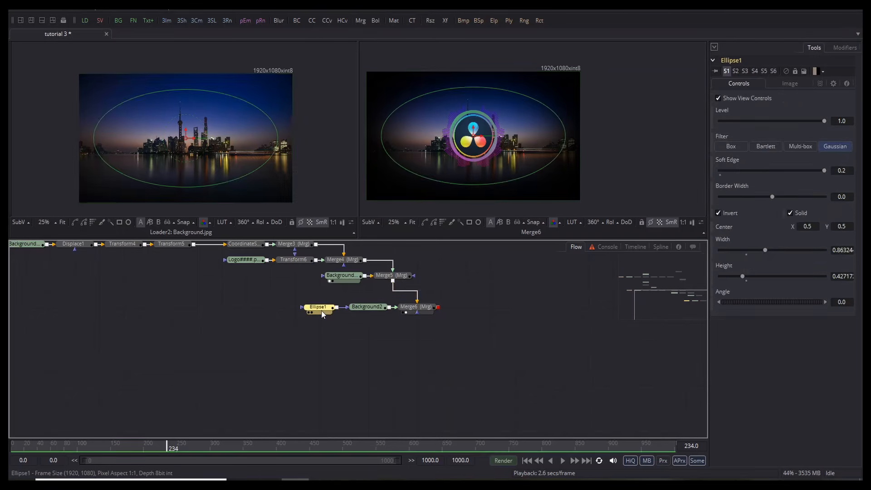
pyautogui.click(846, 170)
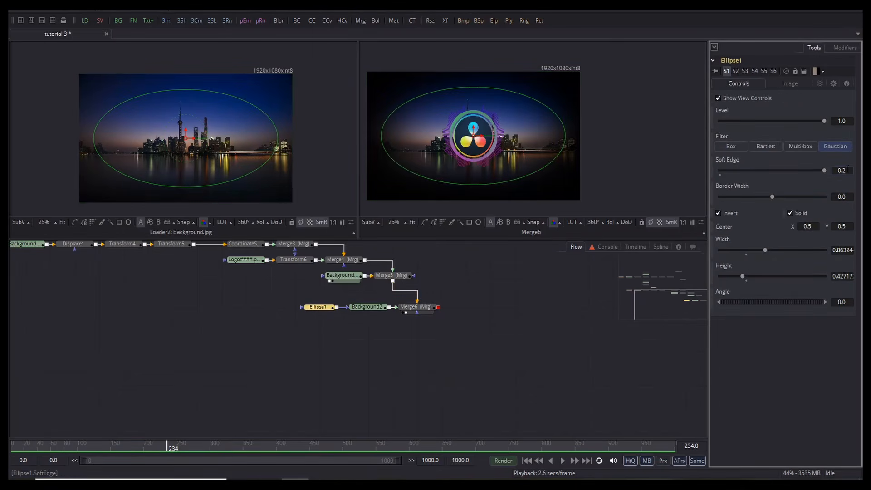
pyautogui.press('BackSpace')
pyautogui.write('3')
pyautogui.press('Return')
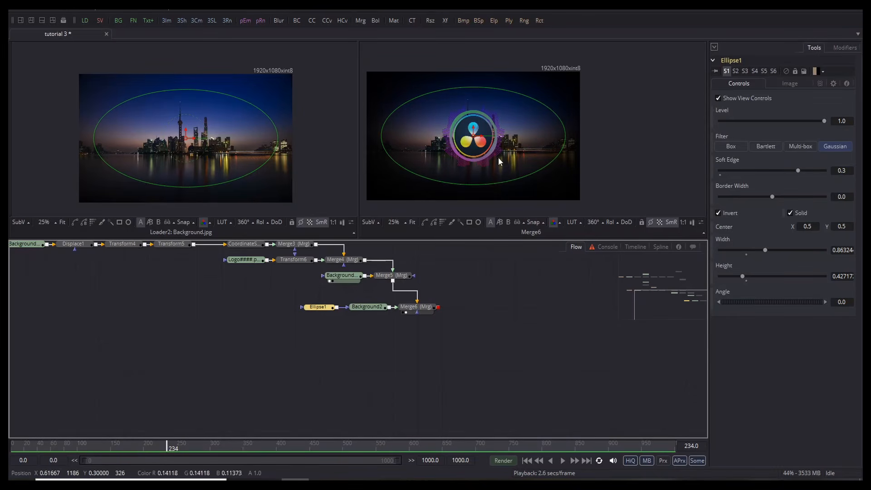
pyautogui.click(476, 314)
# Step: Play back the vignetted logo composite over the city to check it
pyautogui.scroll(1, 471, 148)
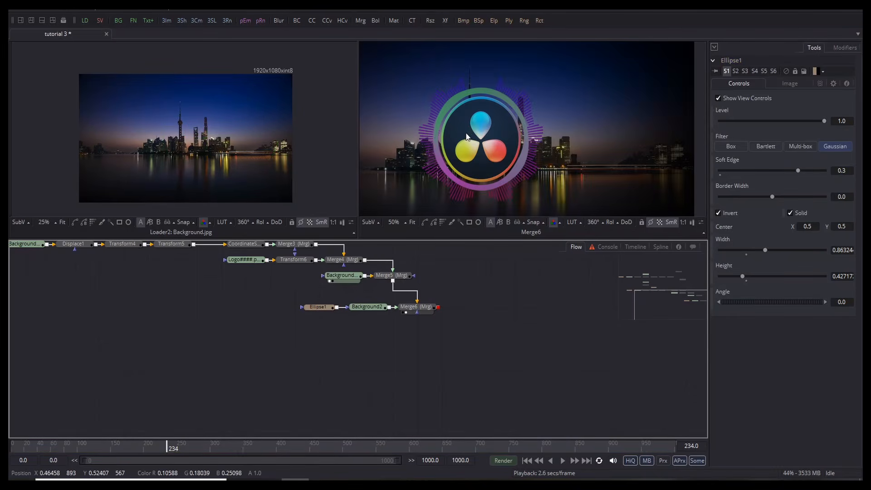
pyautogui.scroll(2, 469, 130)
pyautogui.scroll(-2, 469, 130)
pyautogui.press('space')
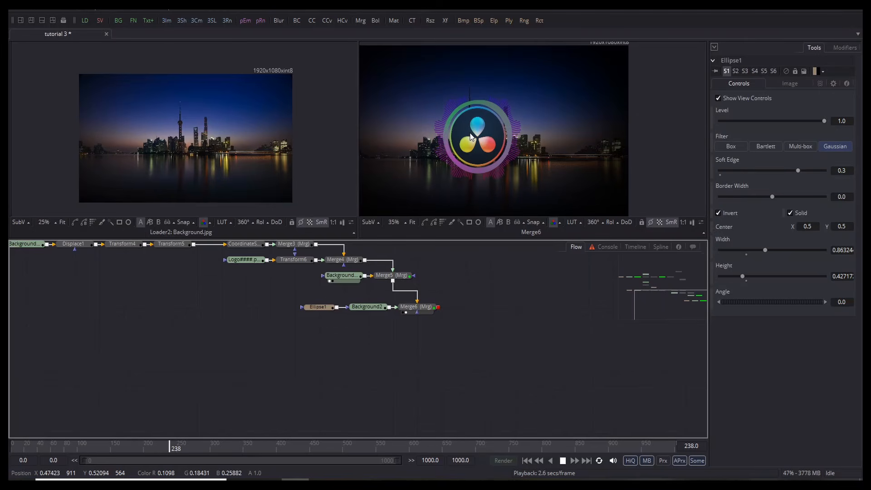
pyautogui.press('space')
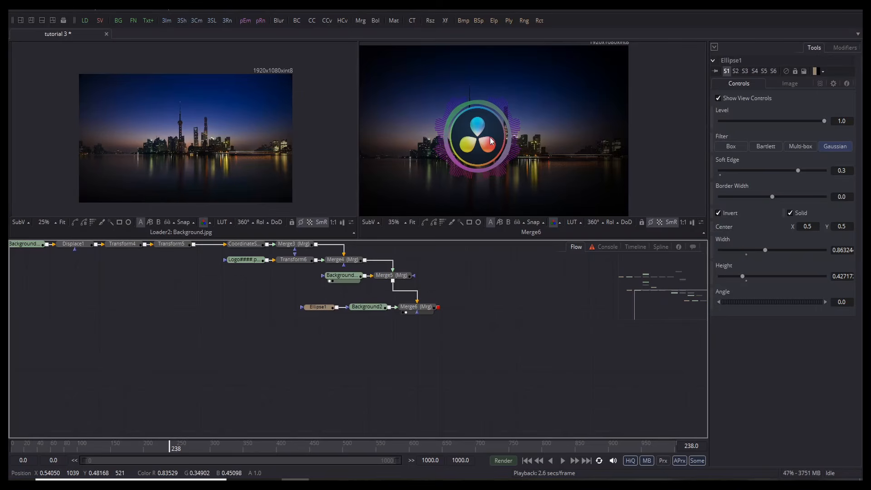
pyautogui.scroll(3, 482, 109)
pyautogui.scroll(-3, 486, 129)
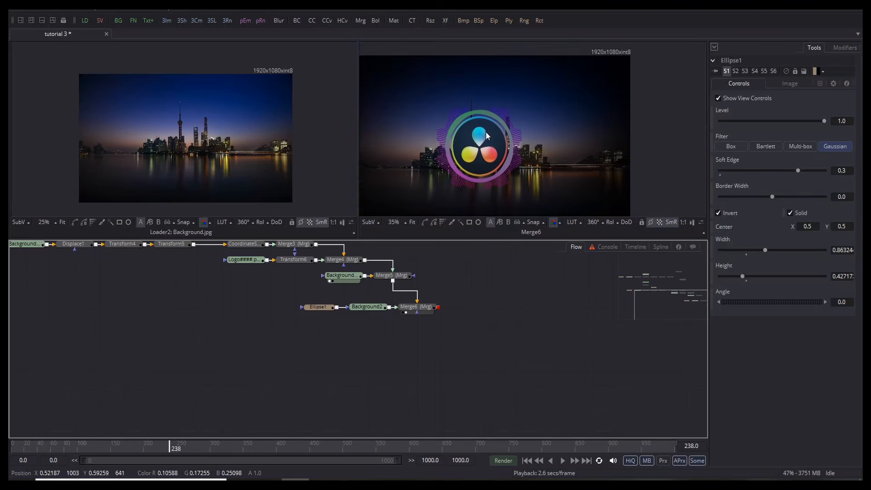
pyautogui.scroll(5, 517, 161)
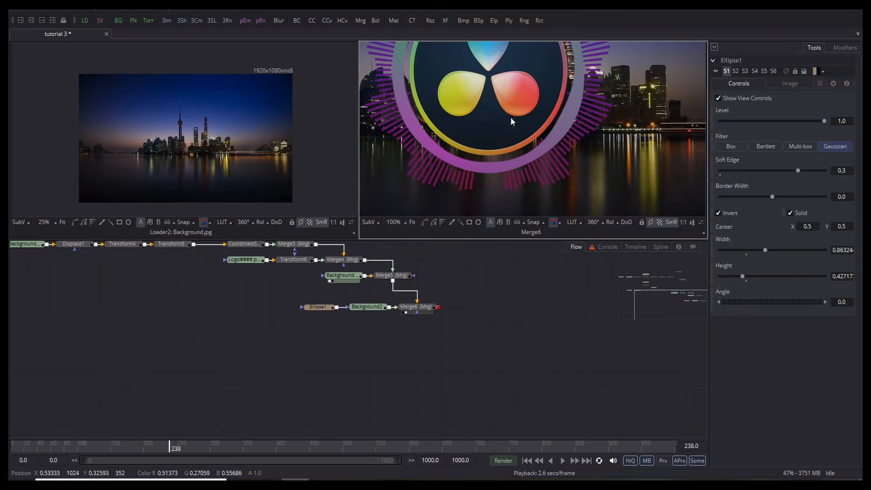
pyautogui.scroll(-3, 483, 107)
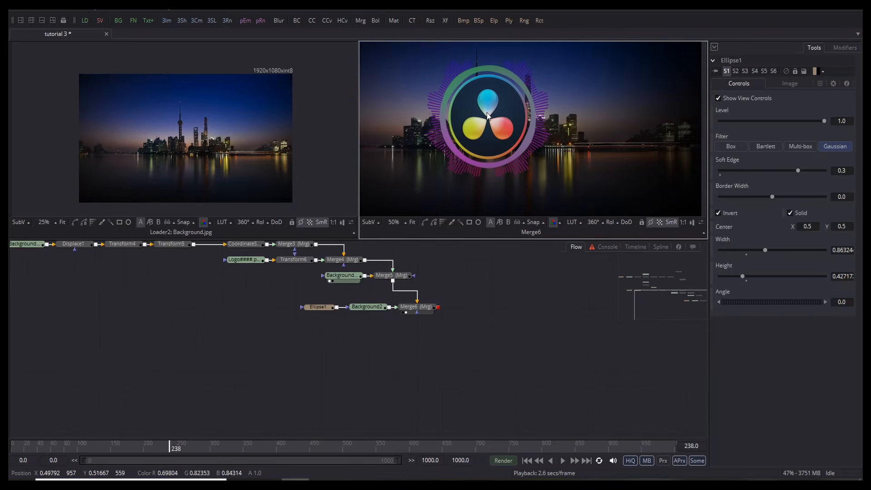
pyautogui.scroll(-4, 522, 165)
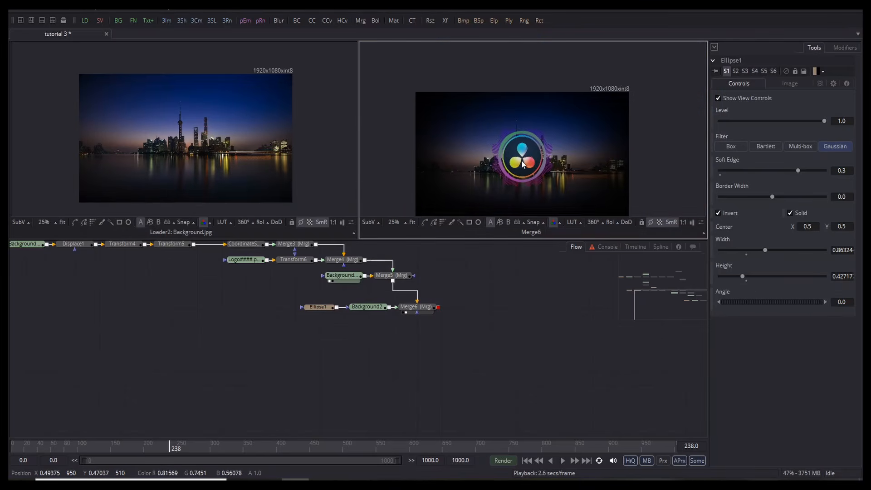
# Step: Rewind the playhead to frame 0 and briefly play the composite
pyautogui.click(111, 447)
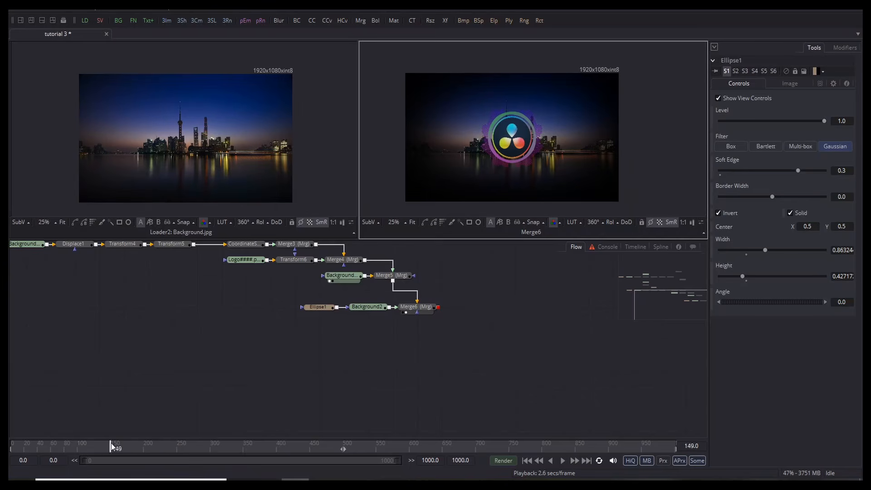
pyautogui.moveTo(111, 447); pyautogui.dragTo(11, 446)
pyautogui.scroll(3, 505, 144)
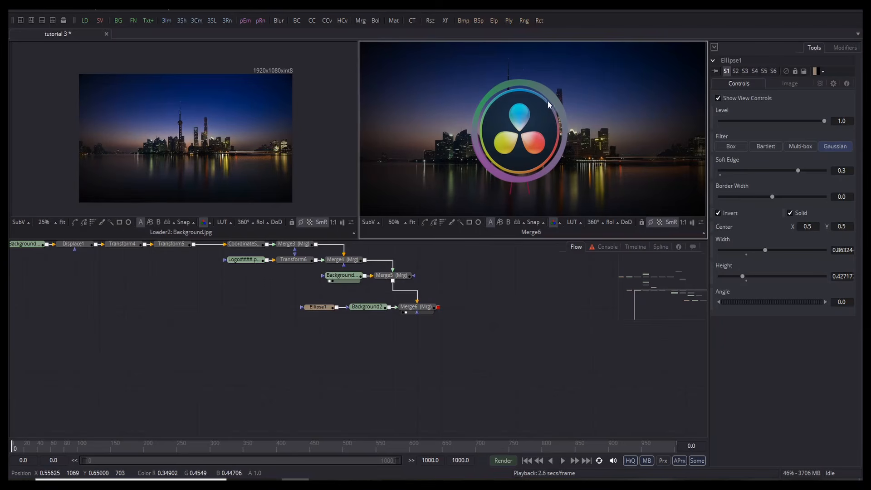
pyautogui.press('space')
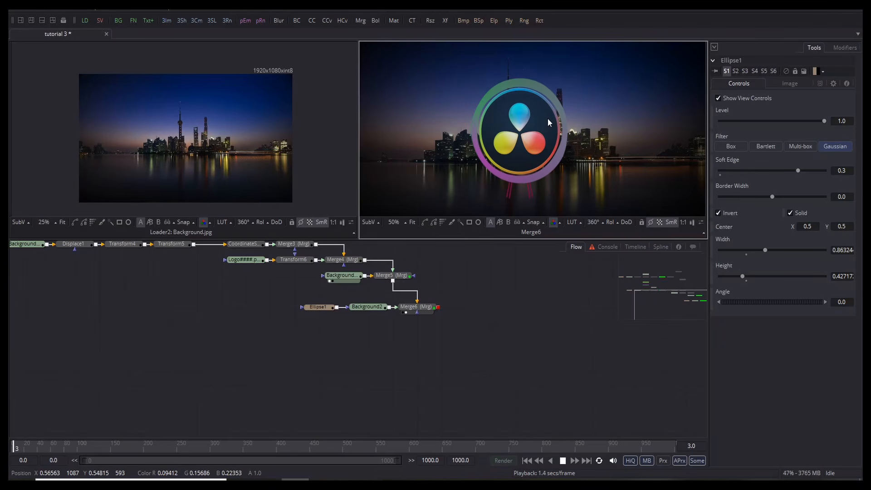
pyautogui.press('space')
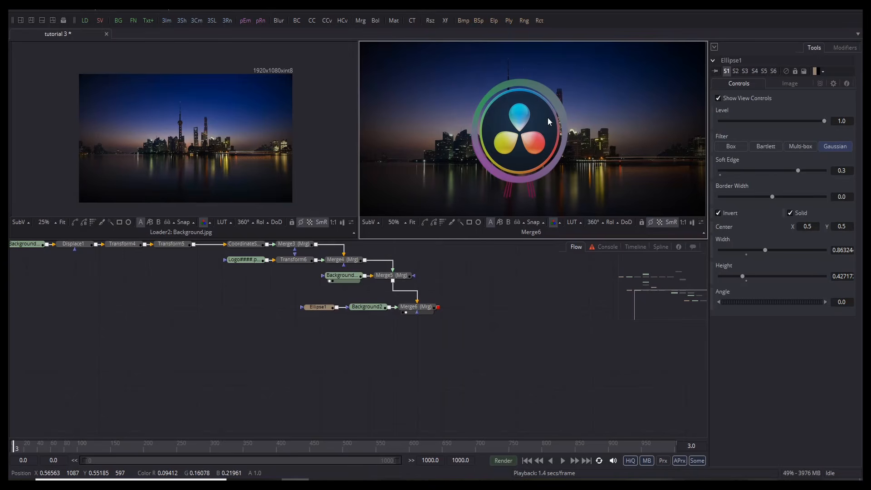
# Step: Turn on File > Background Render, recentre the logo in the view, and play it
pyautogui.click(18, 9)
pyautogui.click(16, 193)
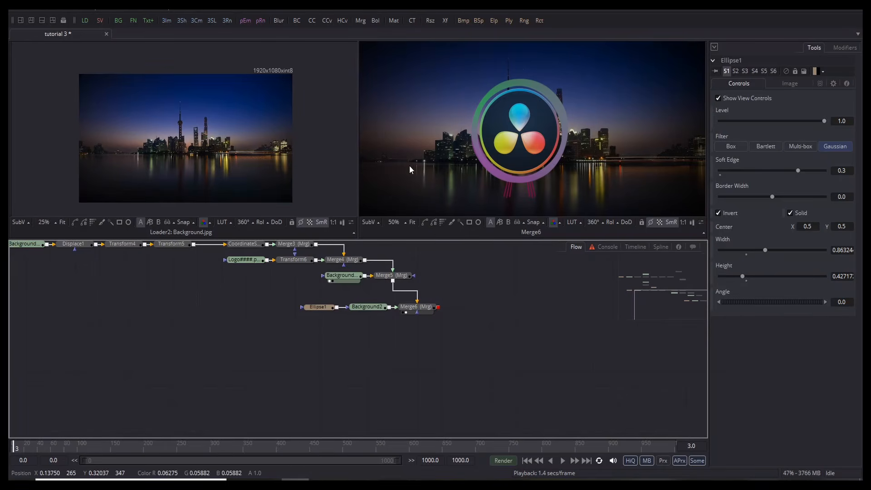
pyautogui.moveTo(488, 164); pyautogui.dragTo(478, 145)
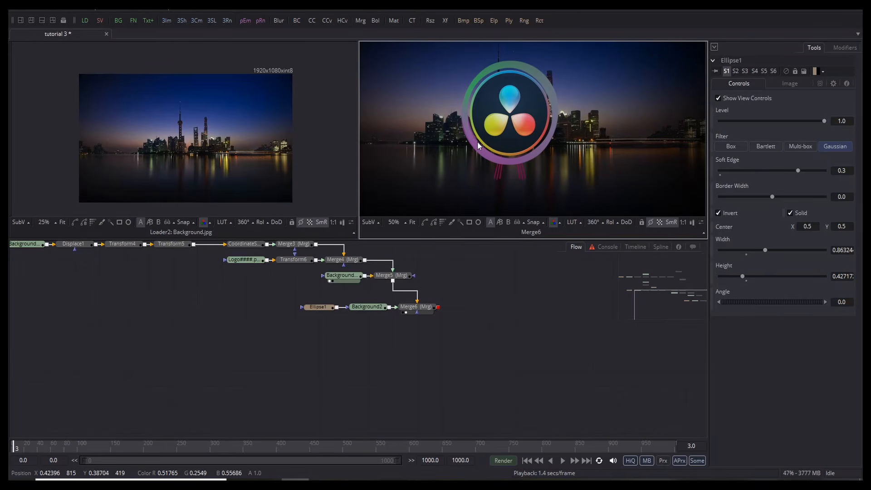
pyautogui.press('space')
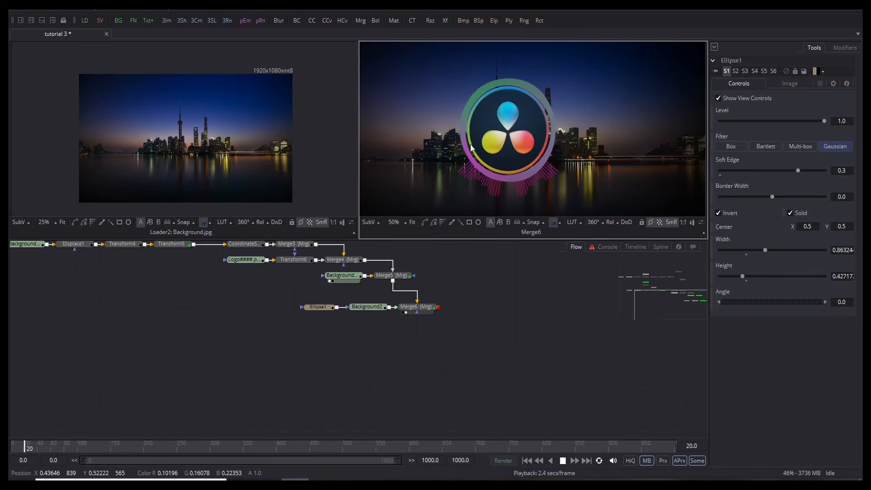
pyautogui.press('space')
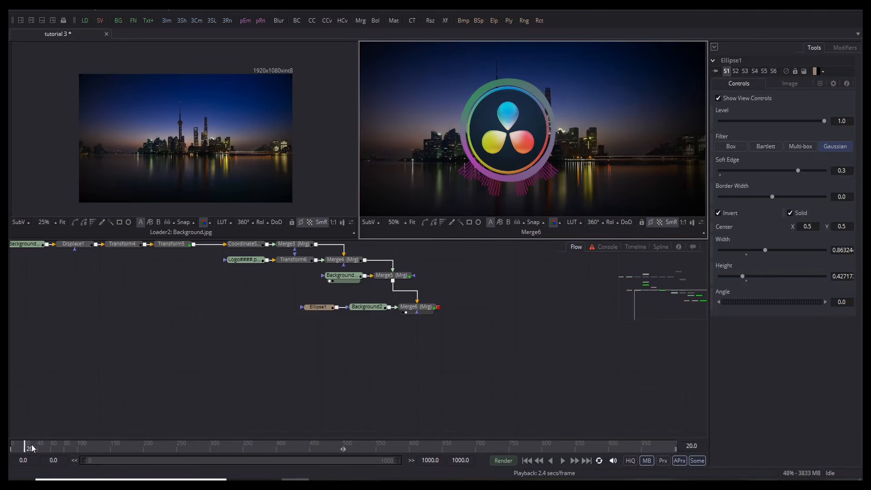
# Step: Replay the finished Merge6 composite from frame 0, adjusting the viewer framing
pyautogui.moveTo(27, 446); pyautogui.dragTo(10, 457)
pyautogui.press('space')
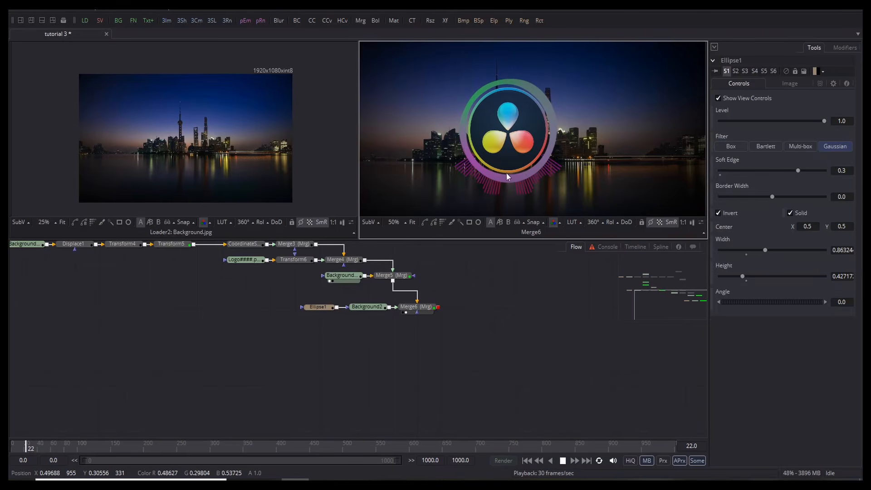
pyautogui.scroll(-5, 501, 145)
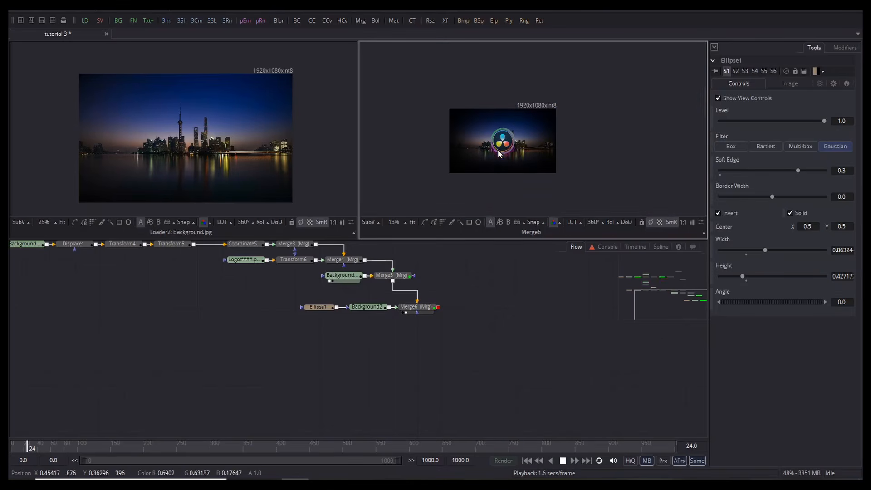
pyautogui.press('space')
pyautogui.moveTo(498, 153); pyautogui.dragTo(494, 97)
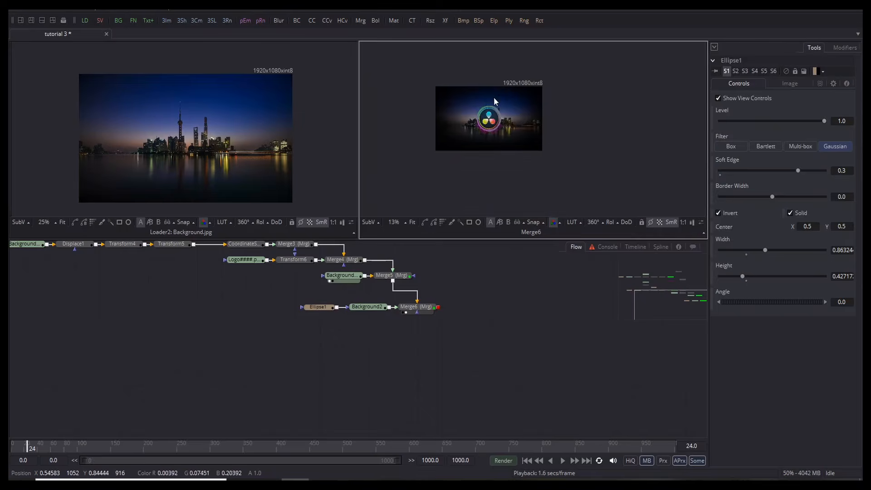
pyautogui.scroll(5, 493, 97)
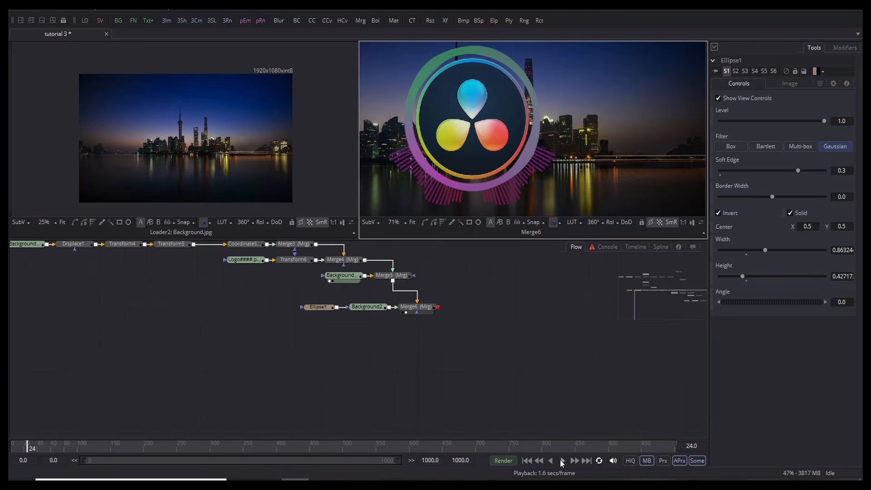
pyautogui.scroll(-3, 470, 144)
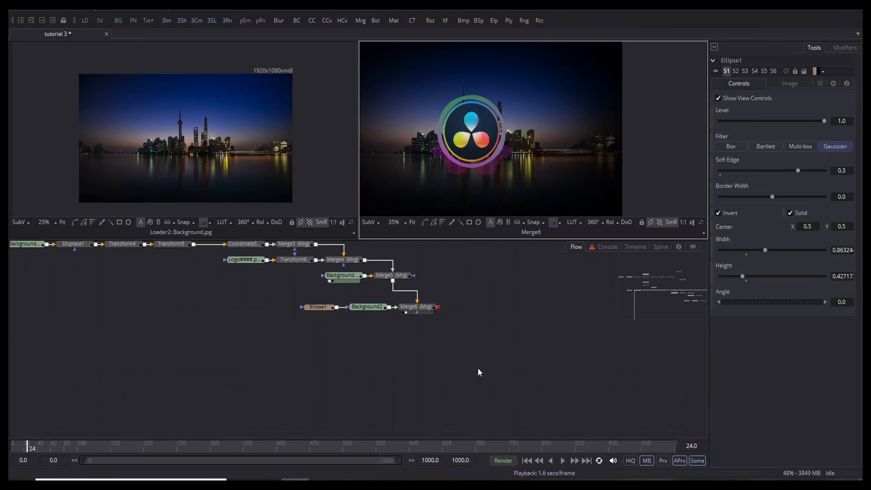
pyautogui.hscroll(-3, 454, 158)
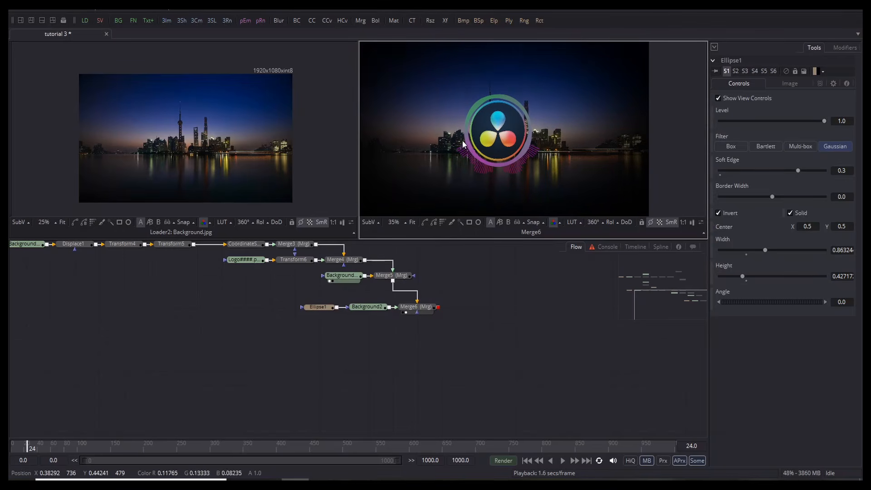